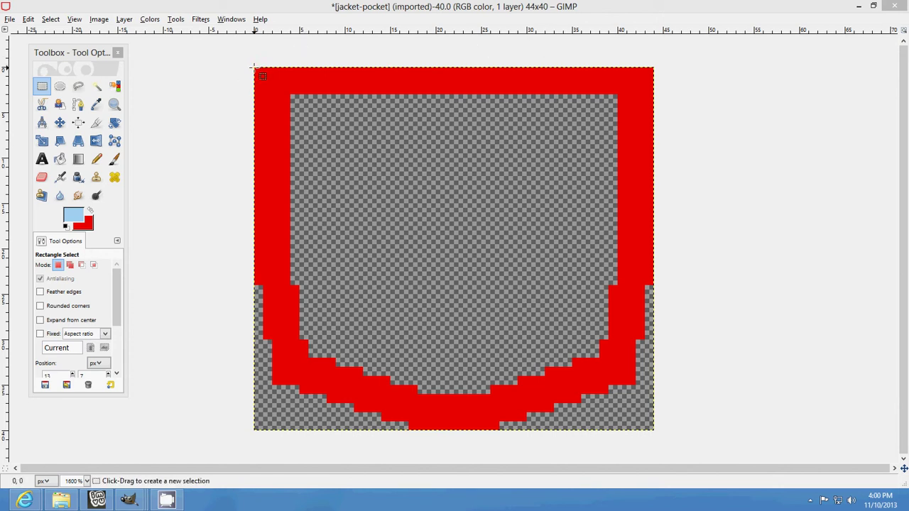
Trial-select the pocket's left red strip and lower-left curve blocks to measure them.
drag(255, 69, 292, 151)
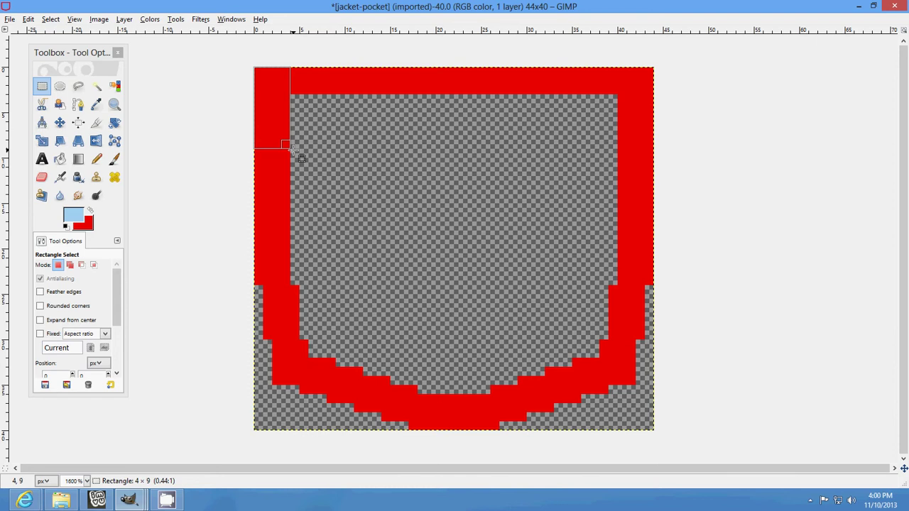
drag(292, 151, 289, 283)
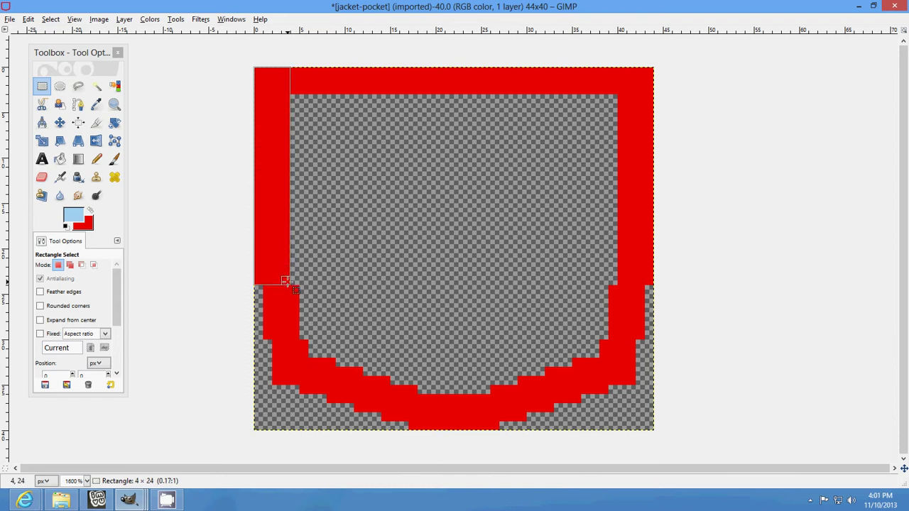
click(262, 283)
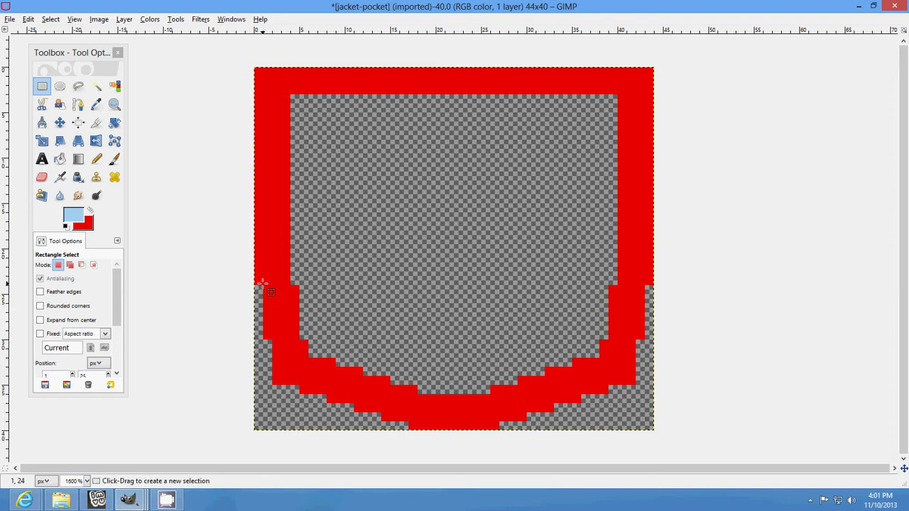
drag(263, 284, 292, 342)
click(252, 287)
drag(263, 282, 299, 339)
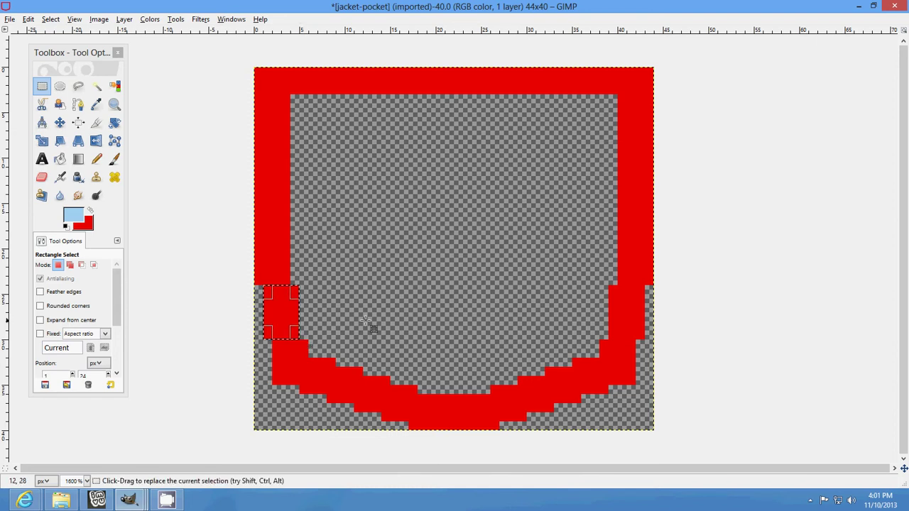
click(282, 348)
drag(273, 340, 308, 384)
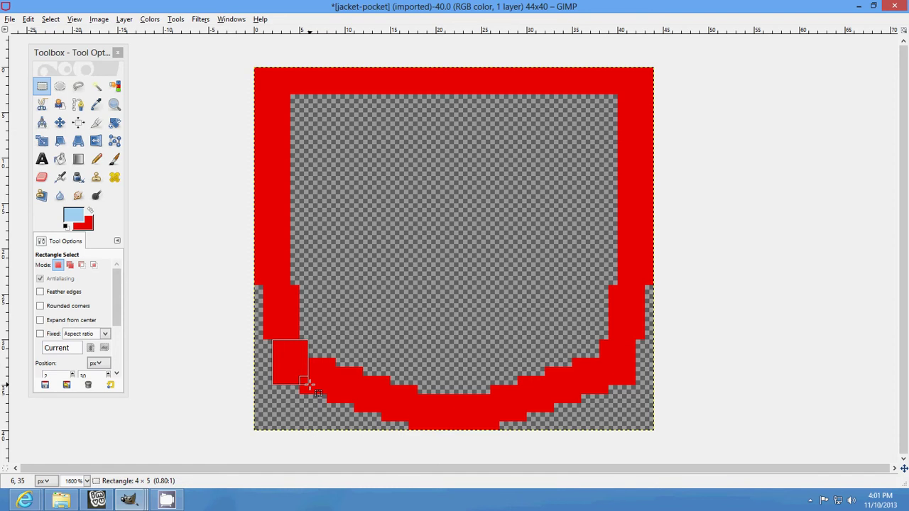
click(314, 363)
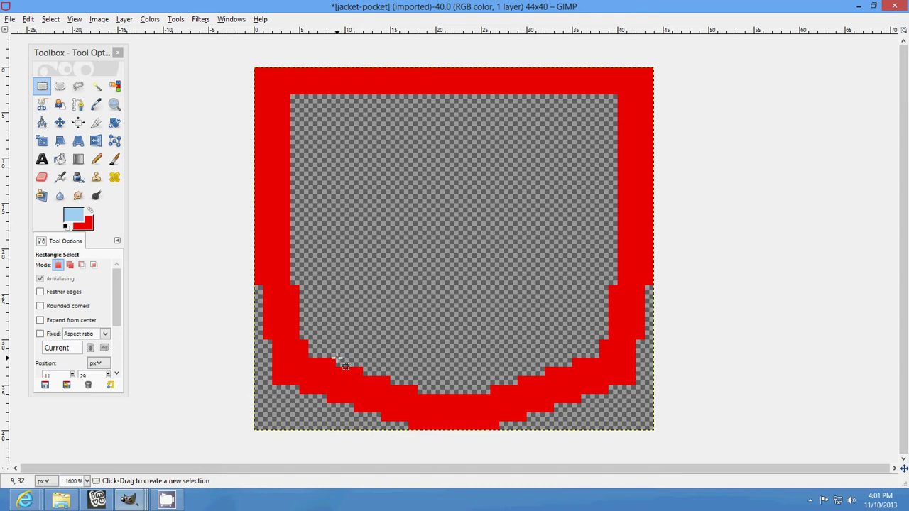
drag(337, 360, 302, 391)
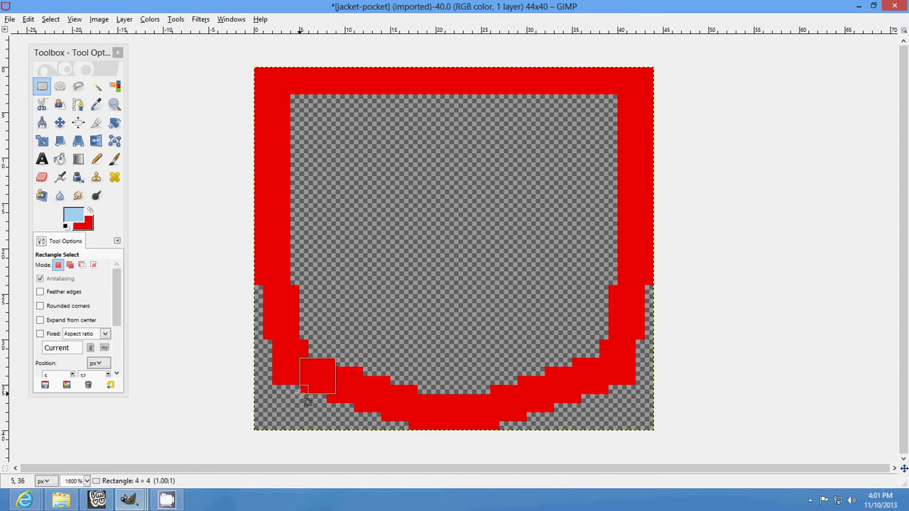
Measure the squares along the bottom curve, the pocket's left half and the right red strip.
click(406, 350)
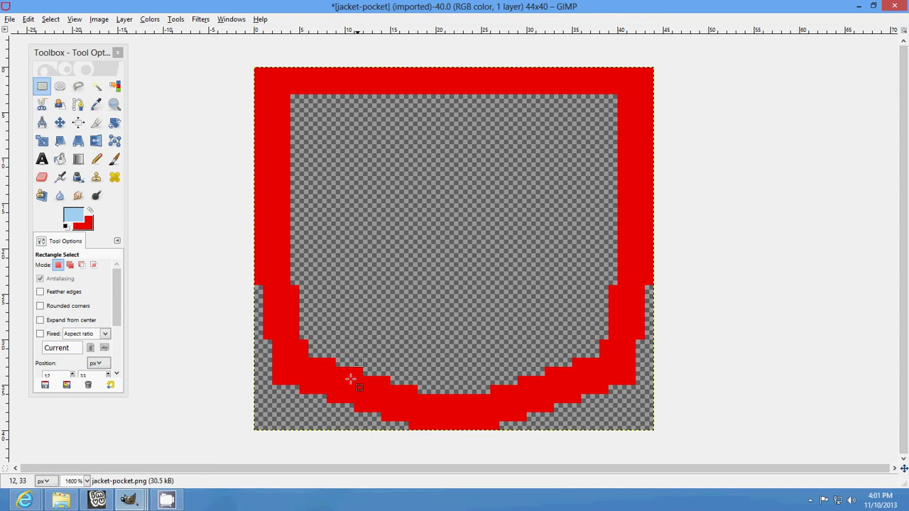
drag(362, 369, 331, 400)
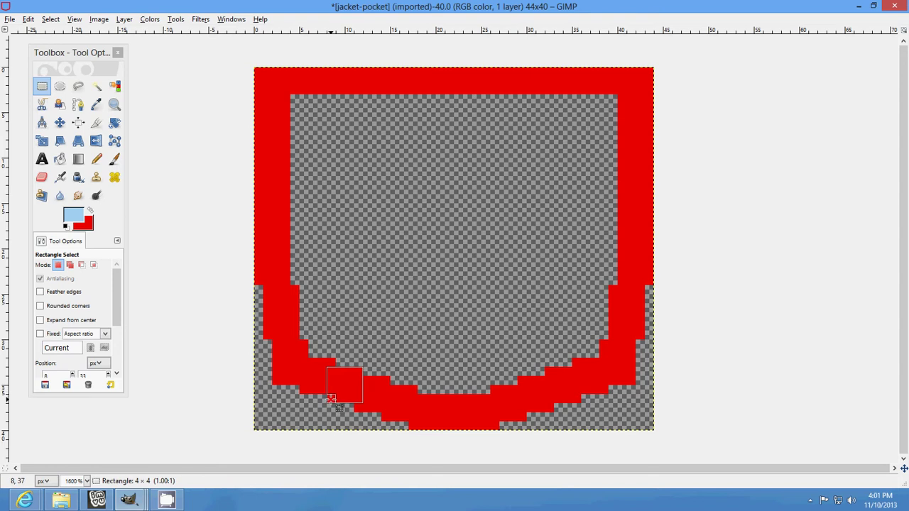
click(416, 361)
drag(389, 377, 358, 410)
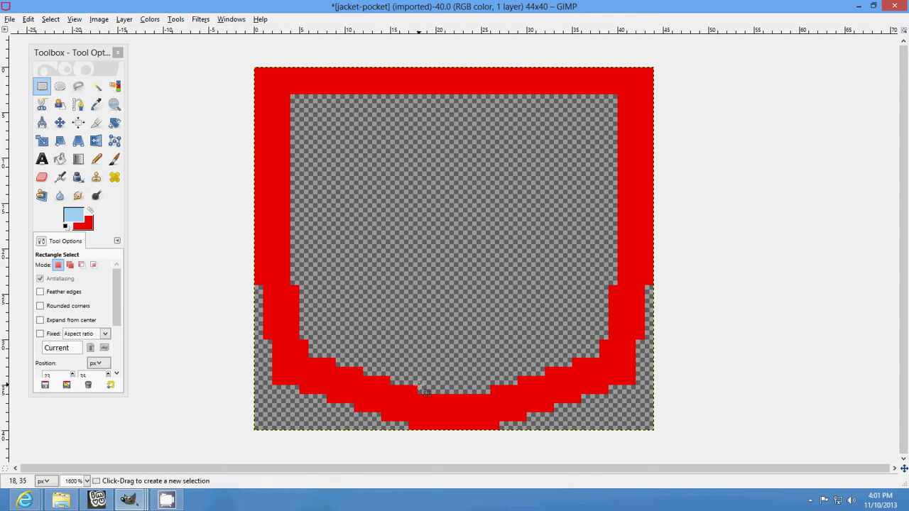
mouse_move(418, 385)
mouse_down()
mouse_move(381, 411)
mouse_move(379, 425)
mouse_up()
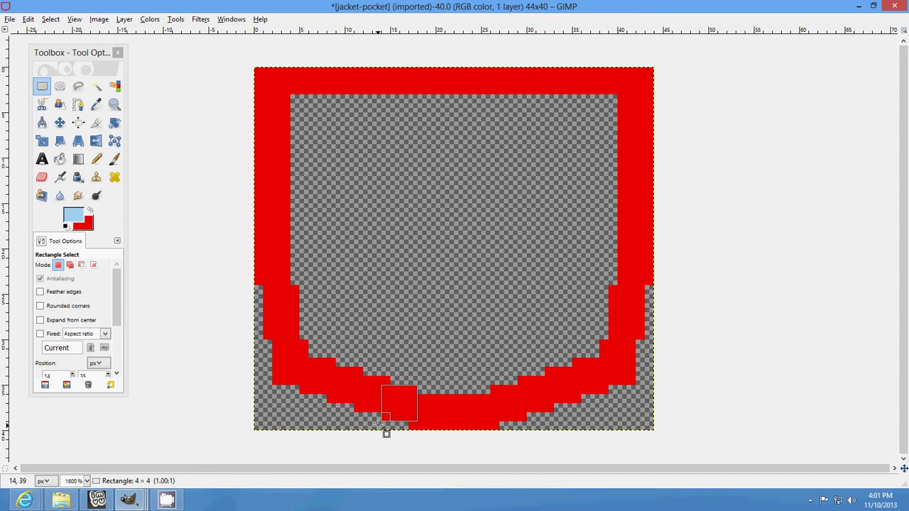
click(515, 338)
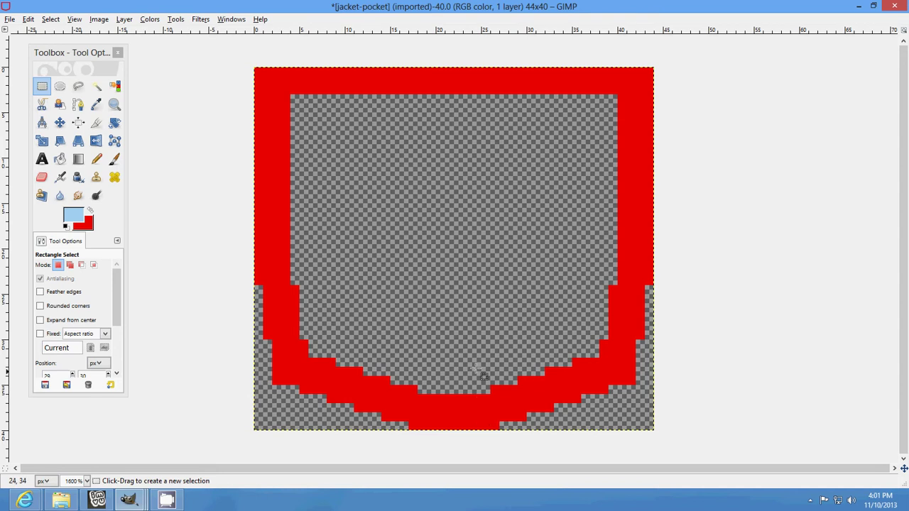
drag(253, 65, 448, 471)
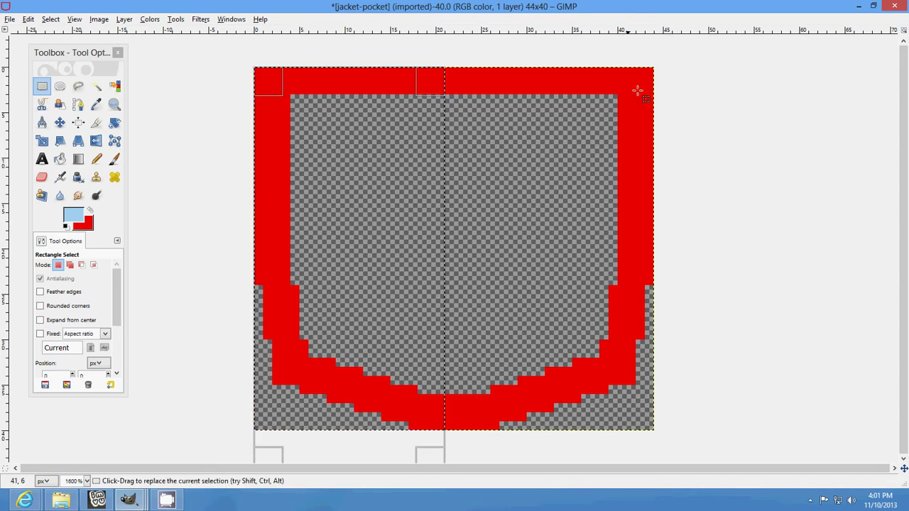
click(368, 249)
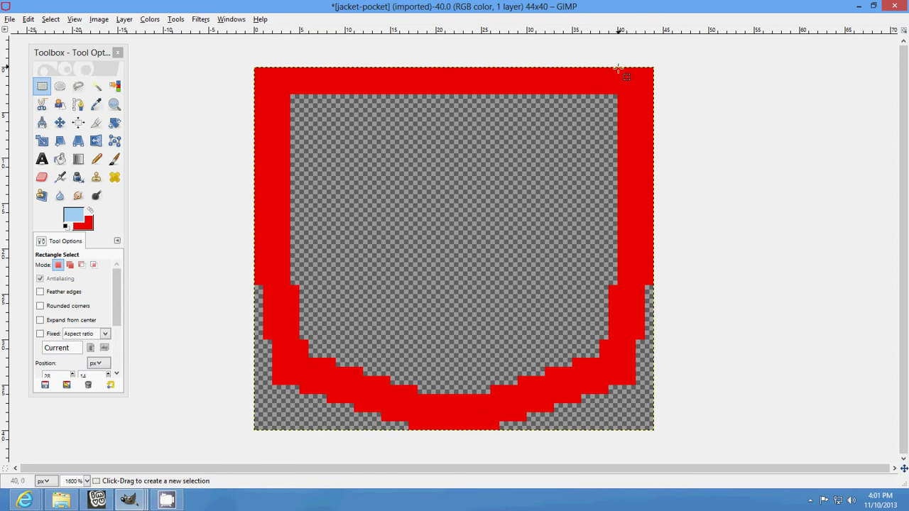
drag(618, 68, 650, 287)
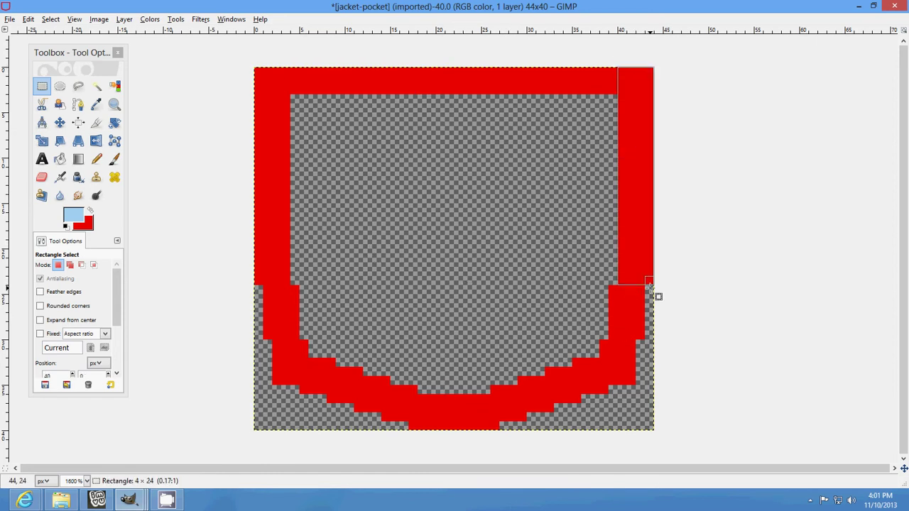
click(670, 324)
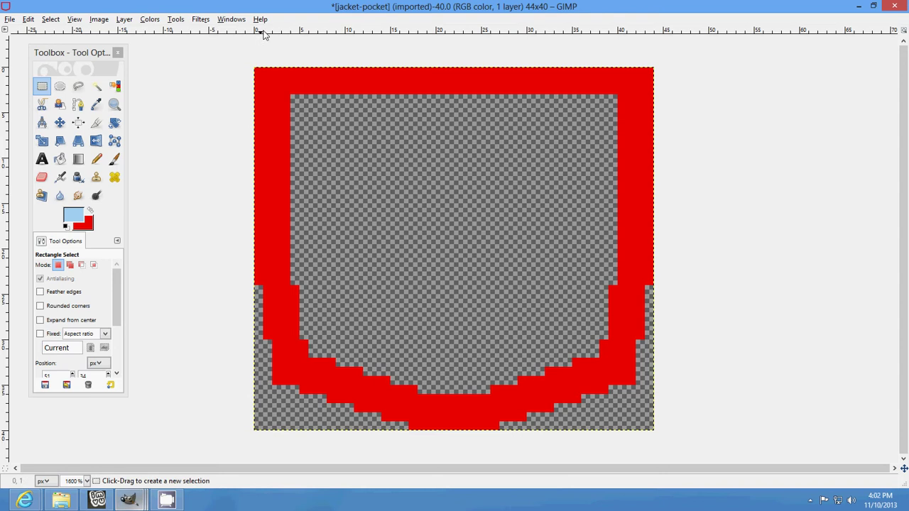
Select the 4×24 left red strip, then rotate the trim texture 90° clockwise in trim.png and cut it.
drag(254, 68, 295, 288)
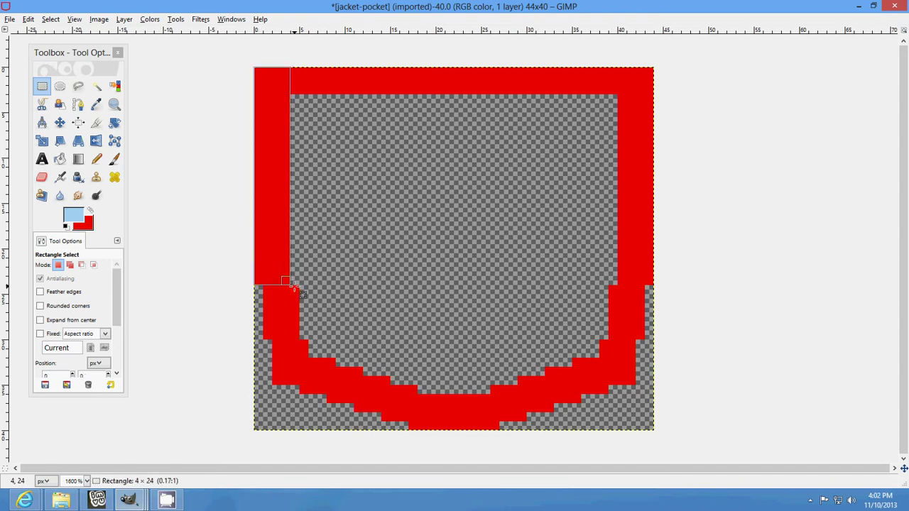
click(128, 500)
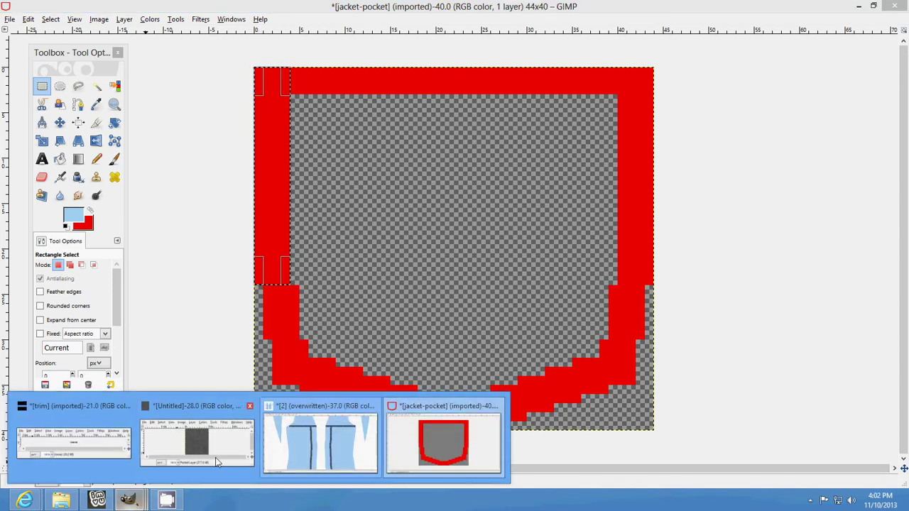
click(74, 440)
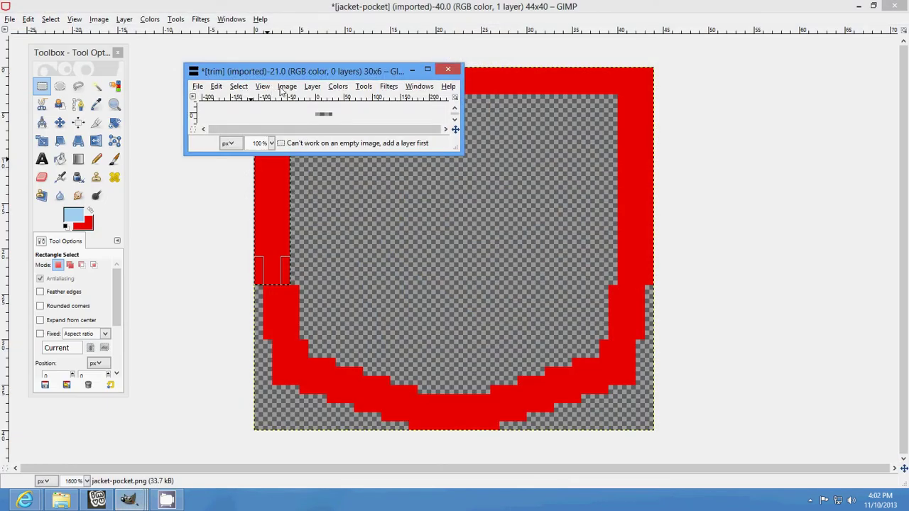
click(286, 87)
click(216, 86)
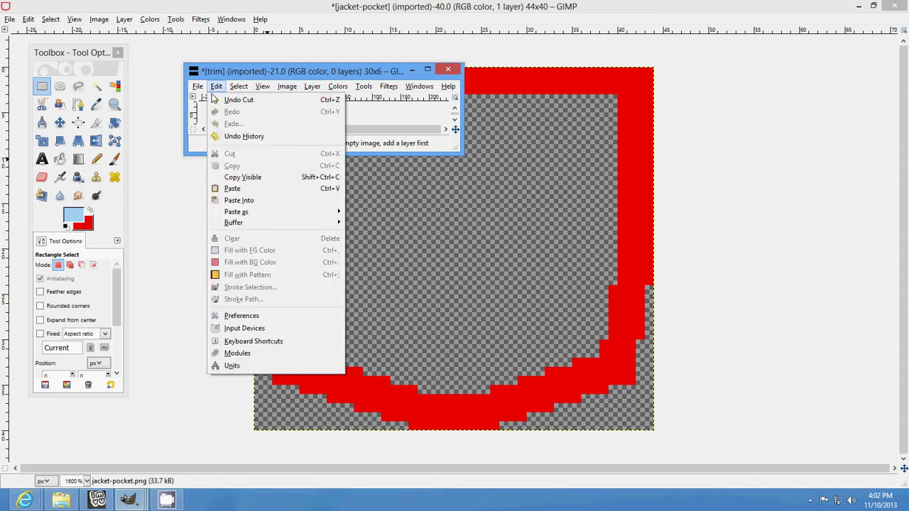
click(263, 188)
click(286, 87)
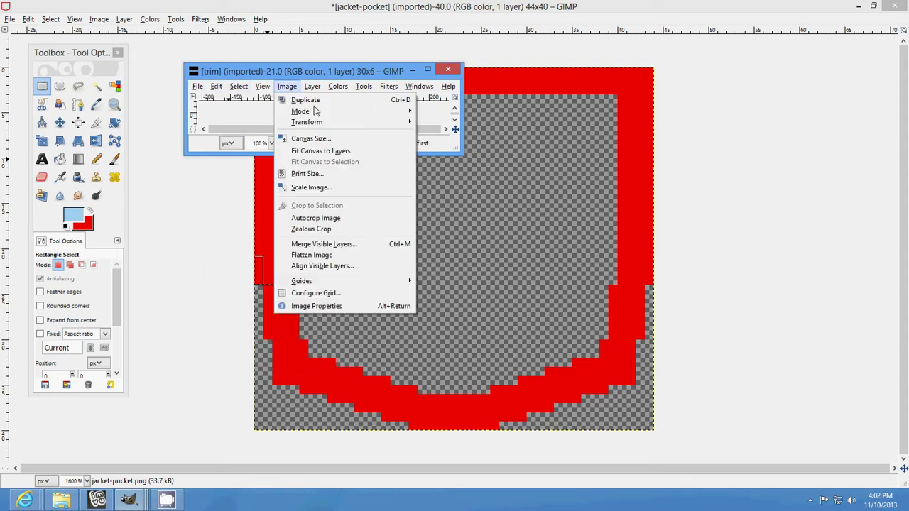
click(463, 155)
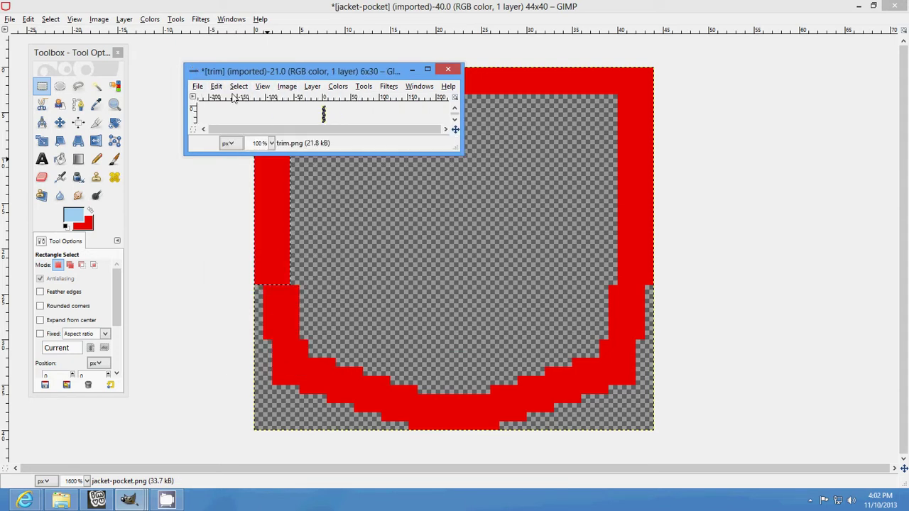
click(216, 87)
click(229, 154)
Paste the vertical trim into the left strip and the 4×6 block below it, anchoring each.
click(28, 19)
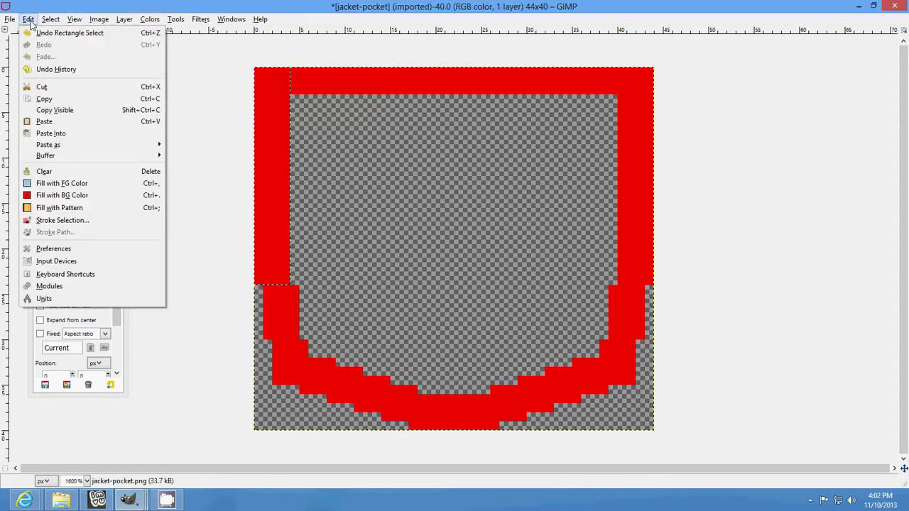
click(79, 133)
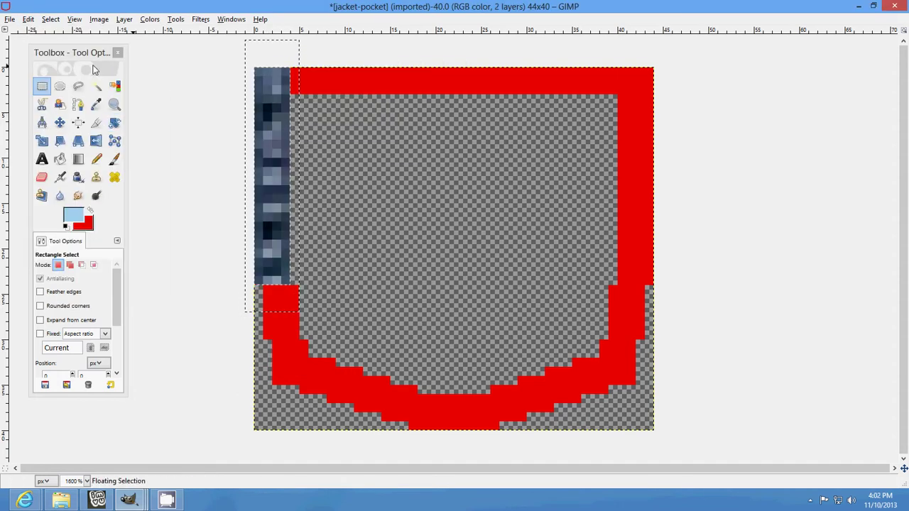
click(336, 209)
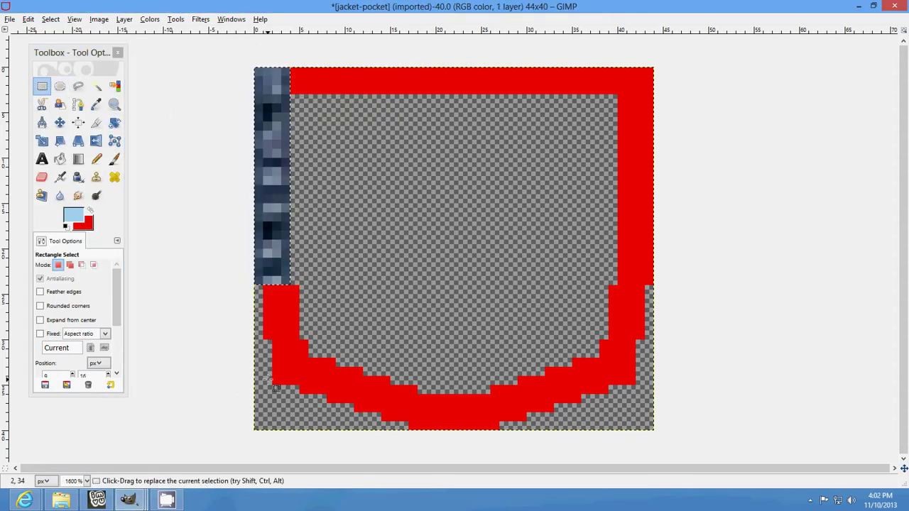
drag(264, 286, 298, 344)
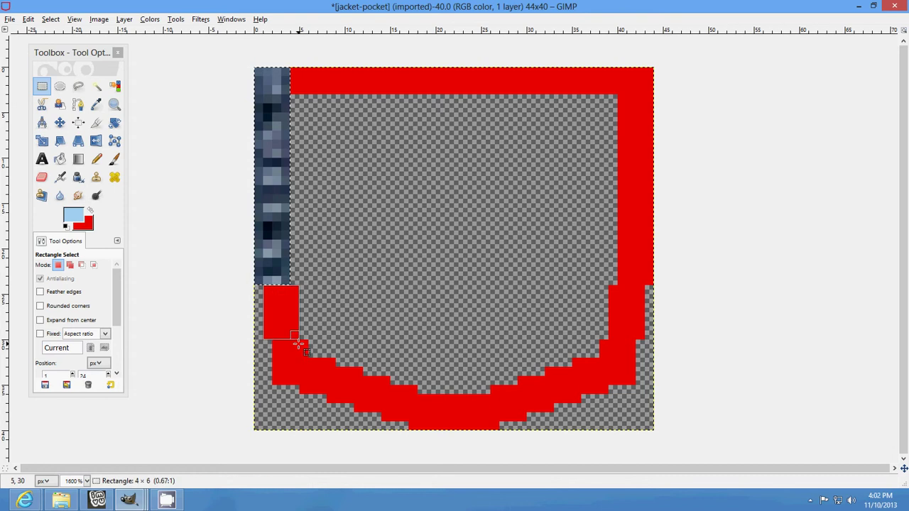
click(28, 19)
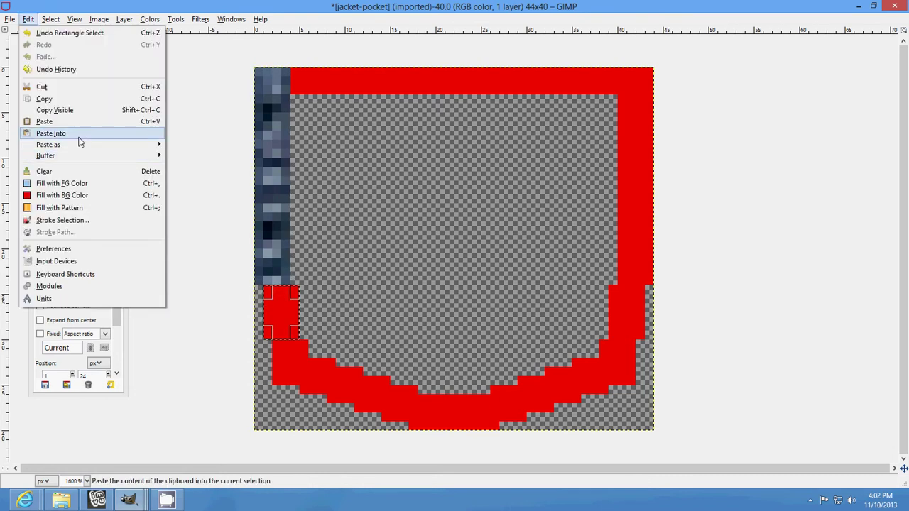
click(78, 133)
click(313, 244)
mouse_move(25, 501)
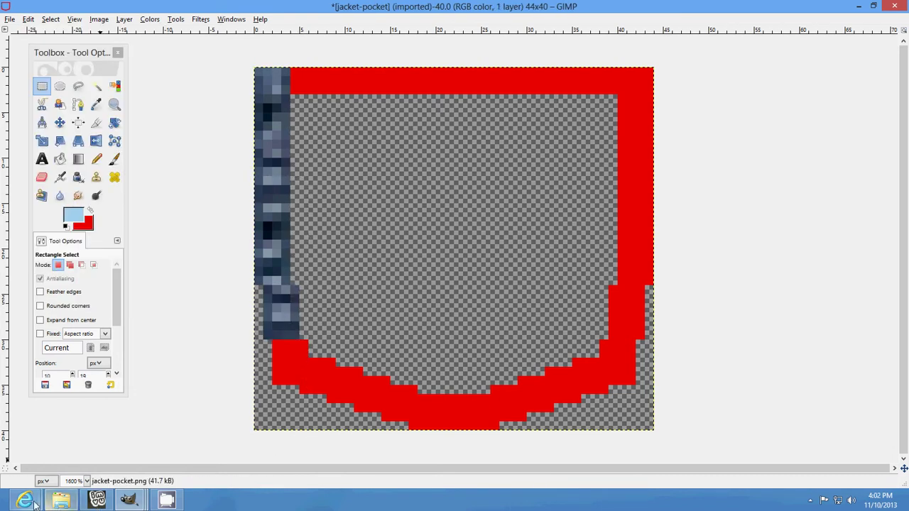
Visit the ZMesh Map Designer group page, open its MediaFire textures link, then close that tab.
click(219, 449)
scroll(747, 363, down, 5)
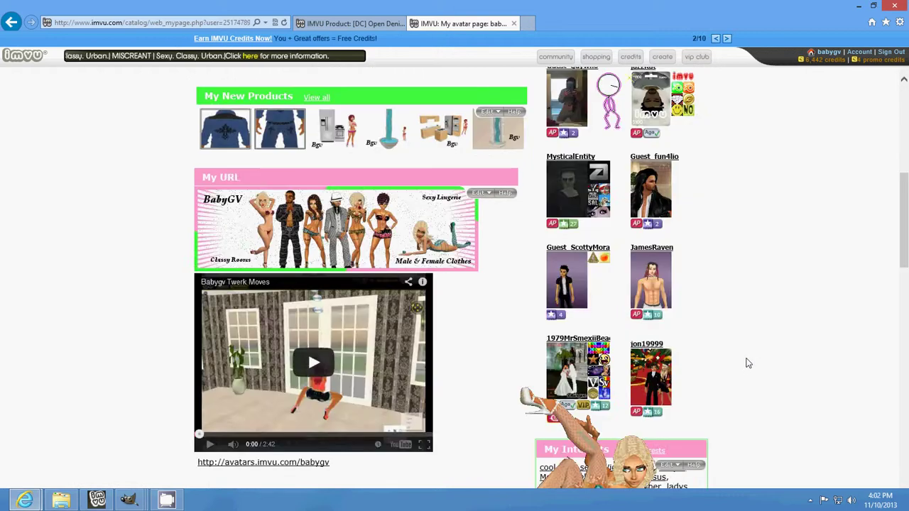
scroll(747, 364, down, 5)
scroll(747, 363, down, 3)
scroll(647, 196, up, 2)
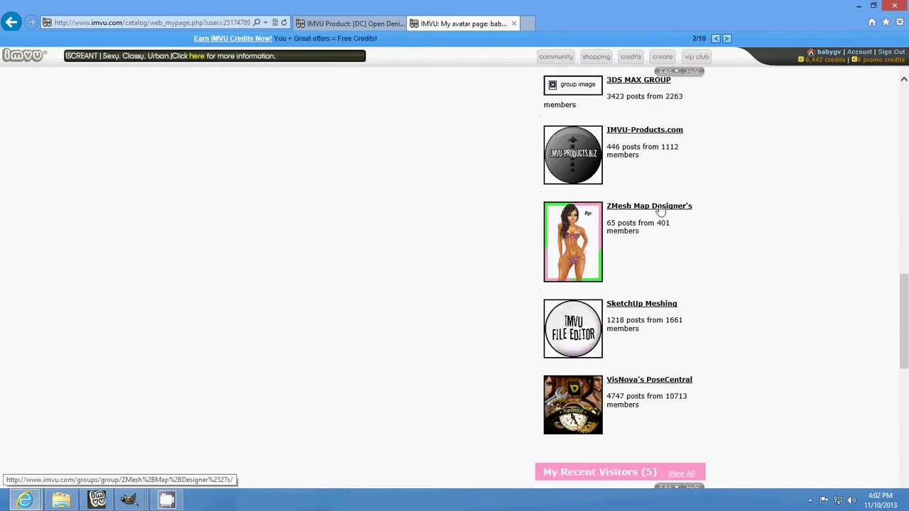
click(683, 206)
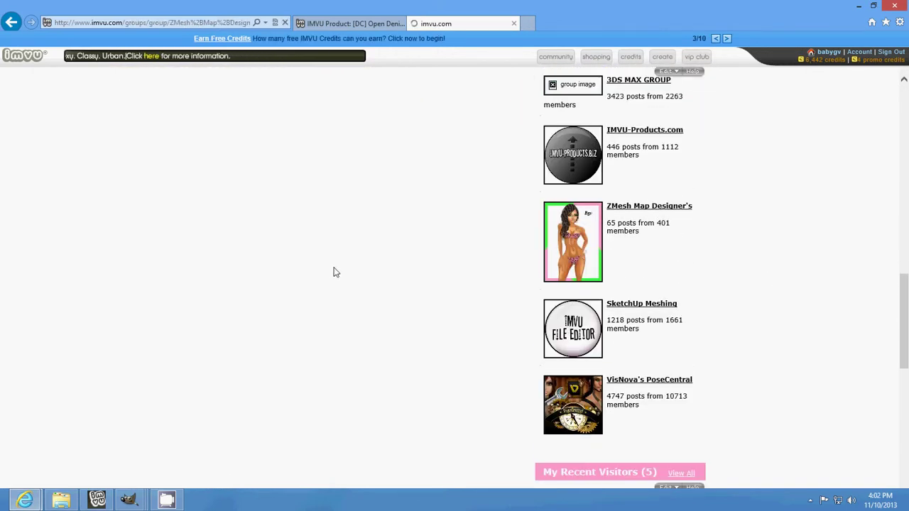
scroll(692, 324, down, 5)
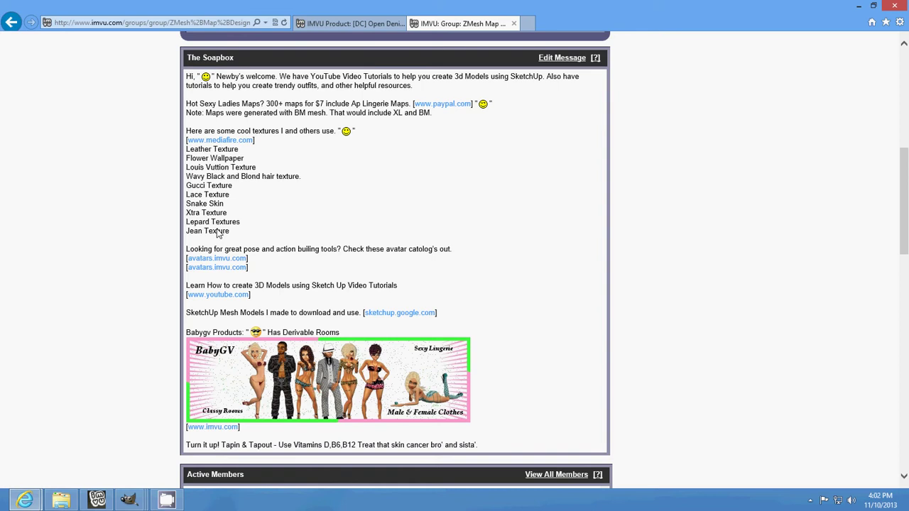
click(220, 140)
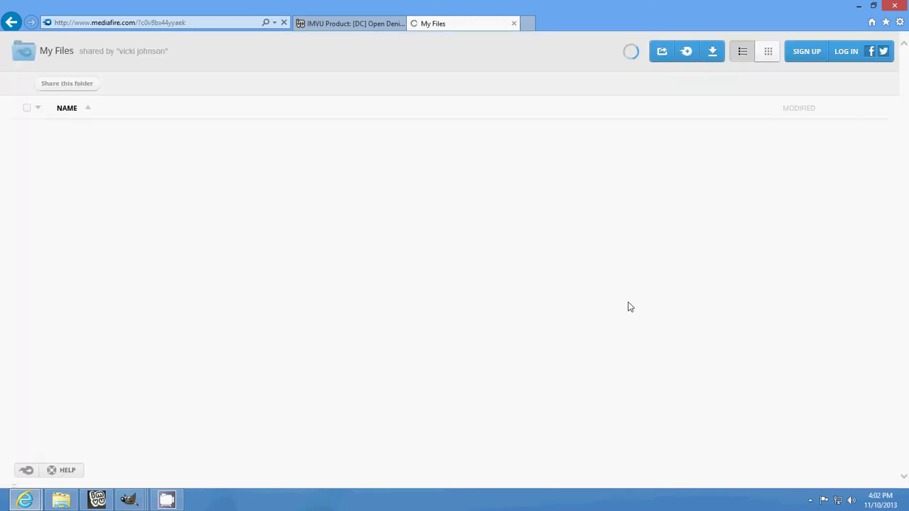
click(513, 23)
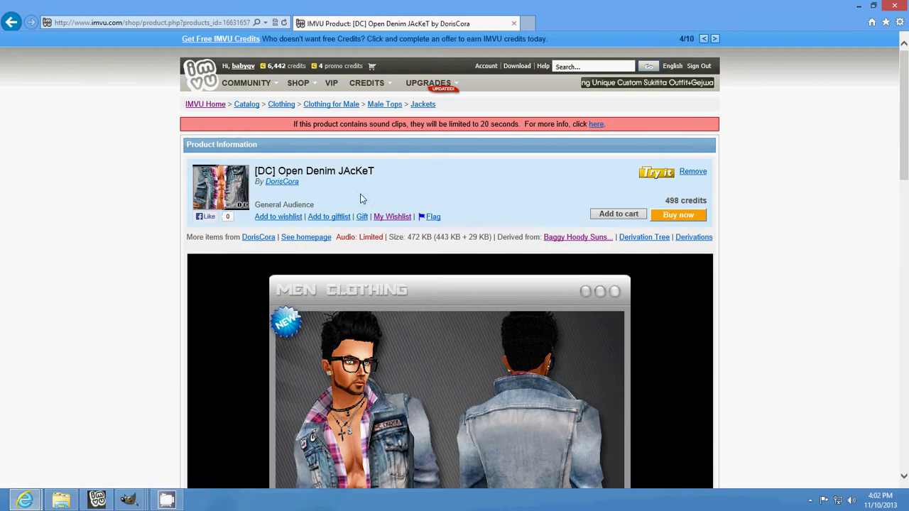
click(128, 501)
Browse to Documents > 3DStuff > jean_jacket2 and open the 'front' image with GIMP.
click(60, 500)
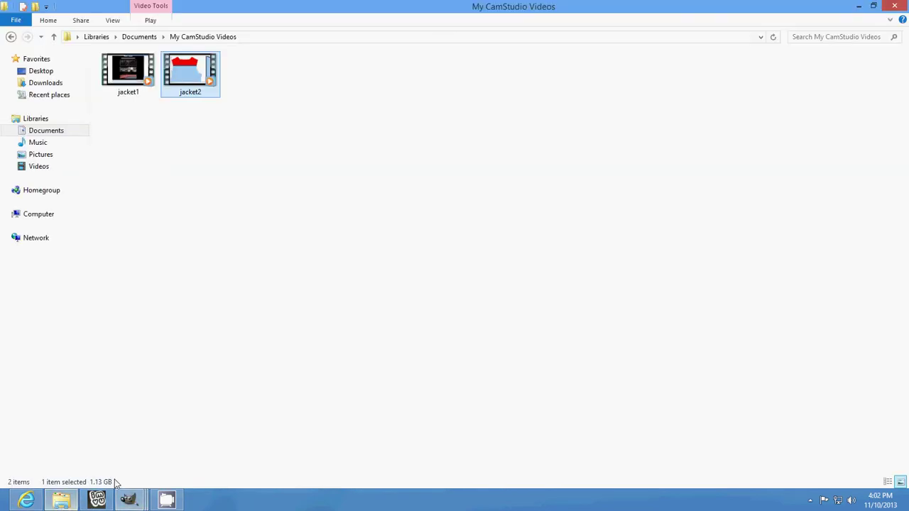
click(45, 131)
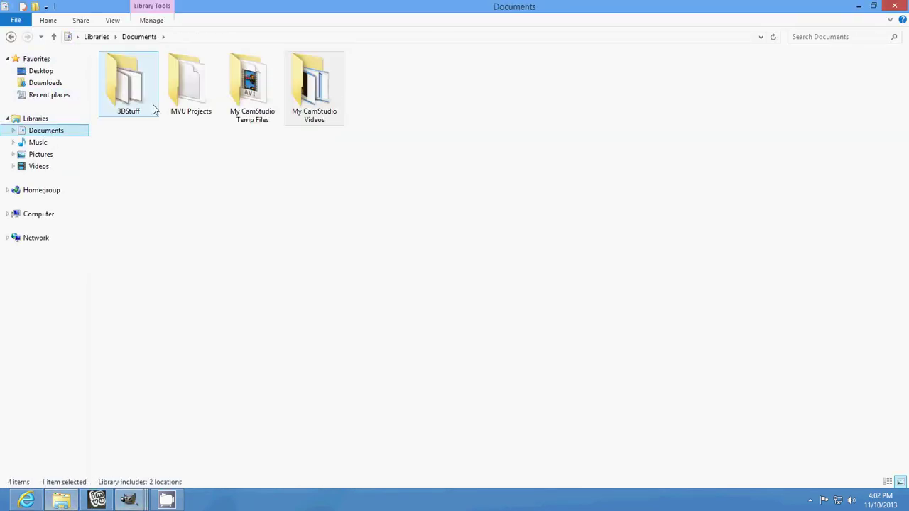
double_click(140, 115)
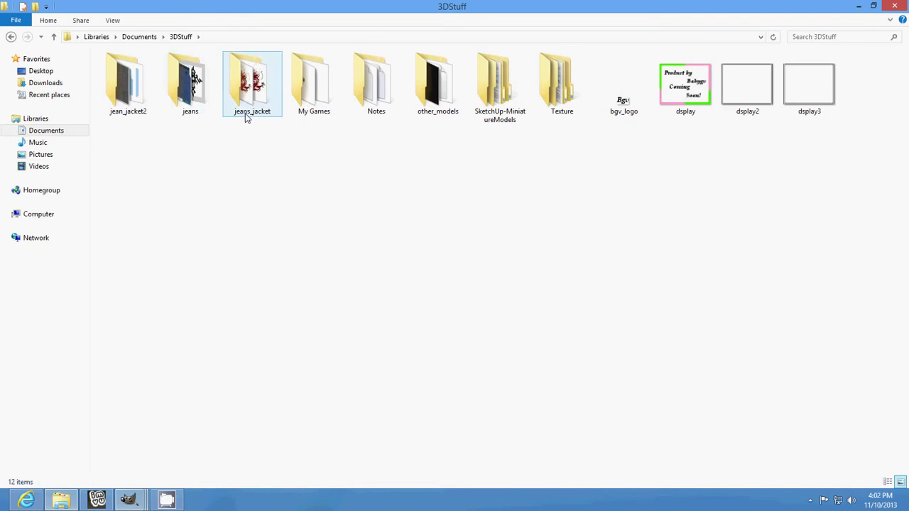
double_click(140, 119)
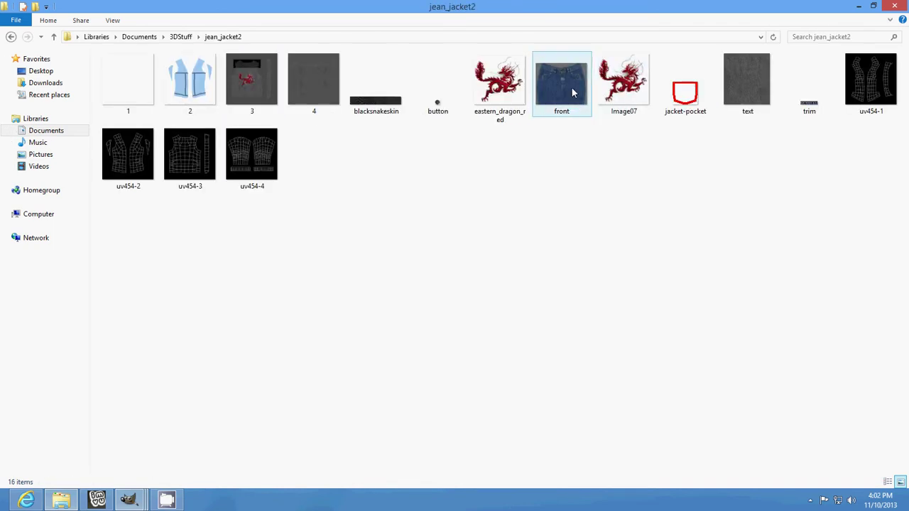
right_click(592, 100)
click(604, 107)
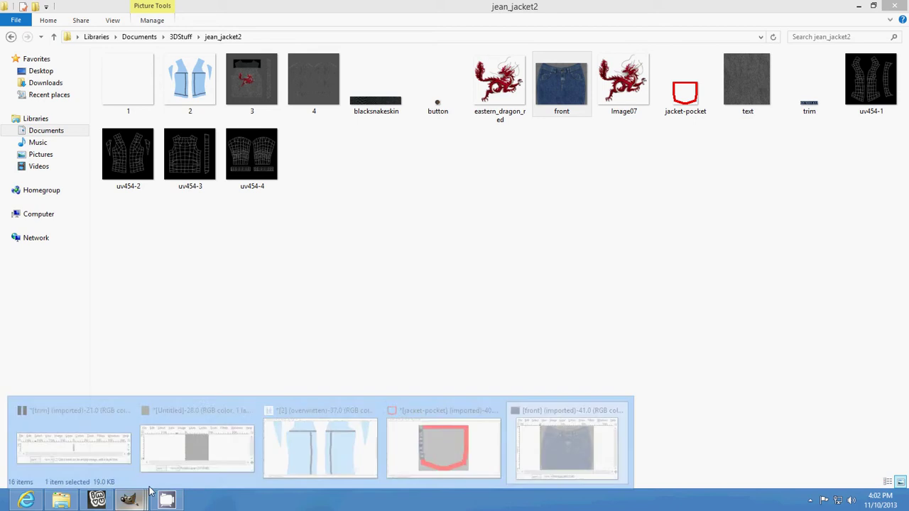
mouse_move(128, 500)
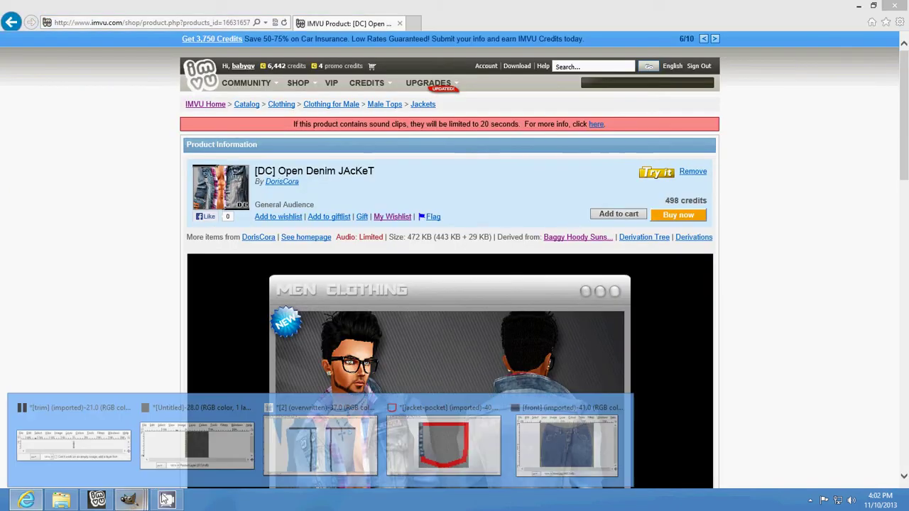
Maximize the front image, zoom to 800%, and box-select a 73×77 patch of plain denim.
click(481, 461)
click(273, 37)
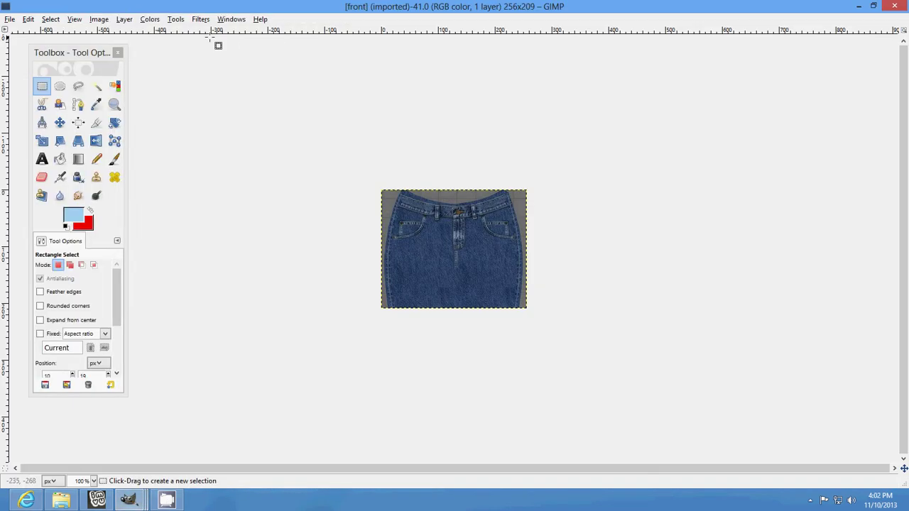
click(76, 19)
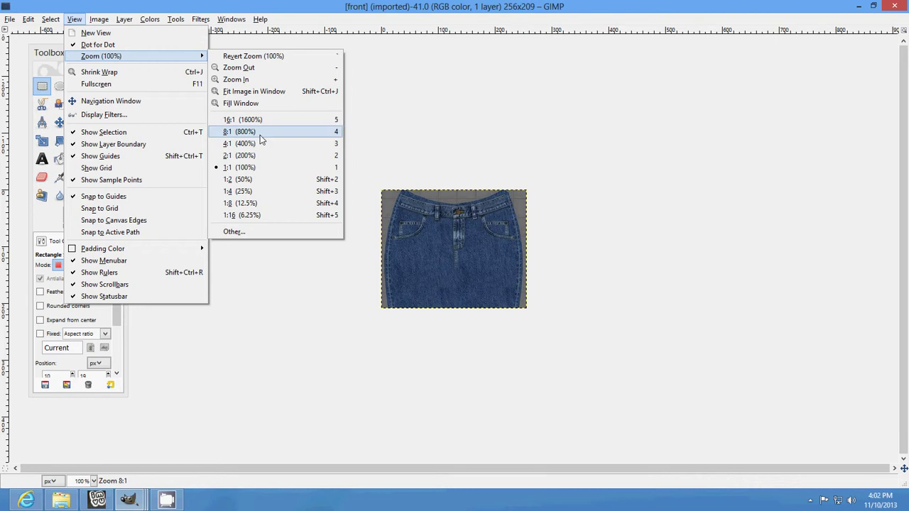
click(260, 134)
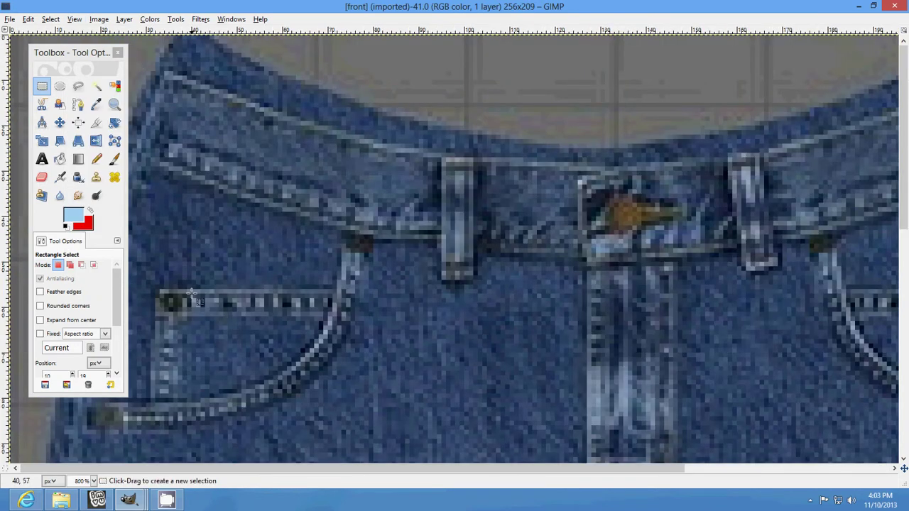
click(188, 288)
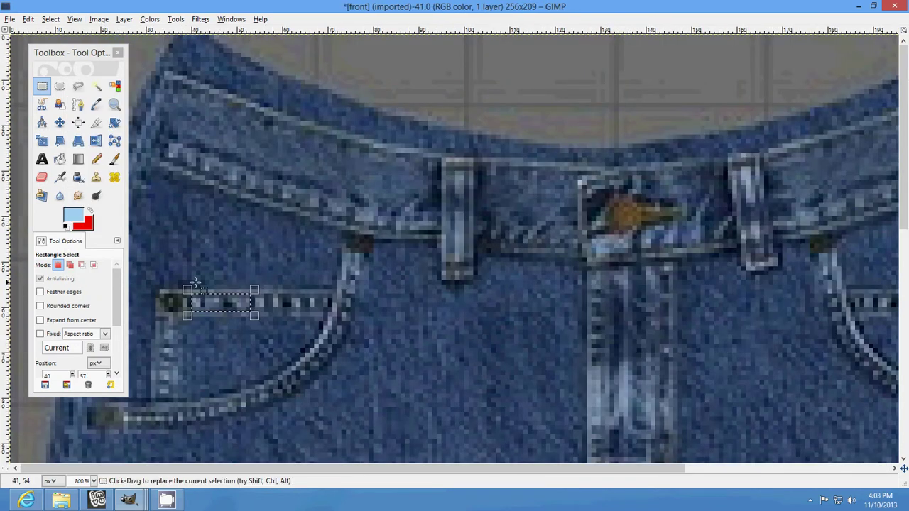
drag(192, 291, 325, 321)
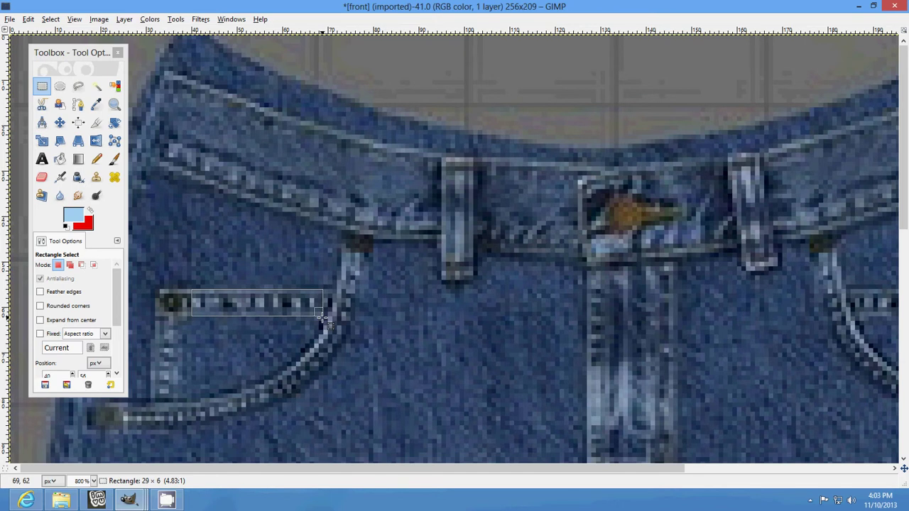
click(227, 305)
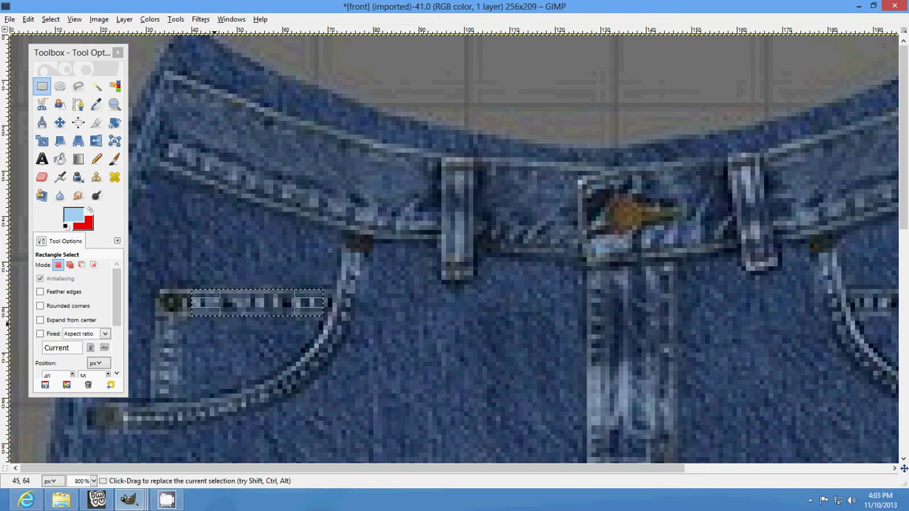
scroll(348, 378, down, 5)
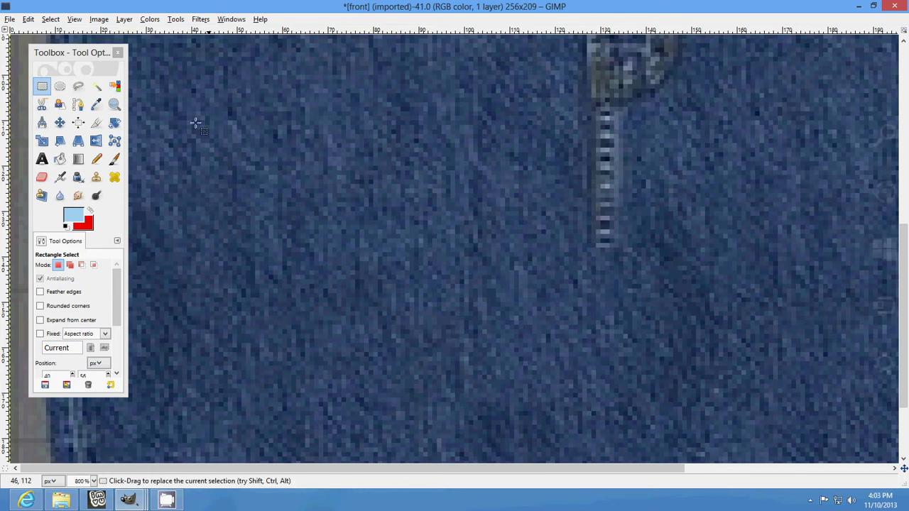
mouse_move(172, 88)
mouse_down()
mouse_move(517, 444)
mouse_move(546, 452)
mouse_up()
Accept Hue-Saturation unchanged, cancel Colorify, and close the front image without saving.
click(150, 19)
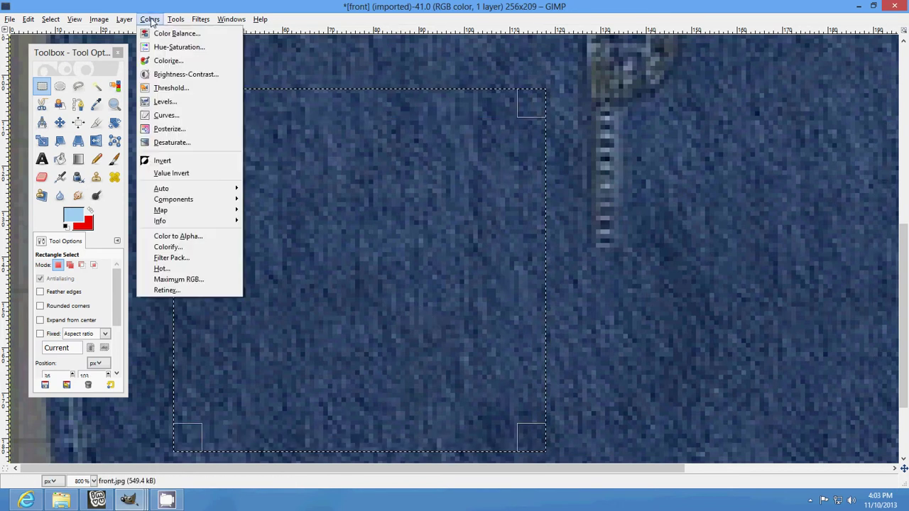
click(179, 47)
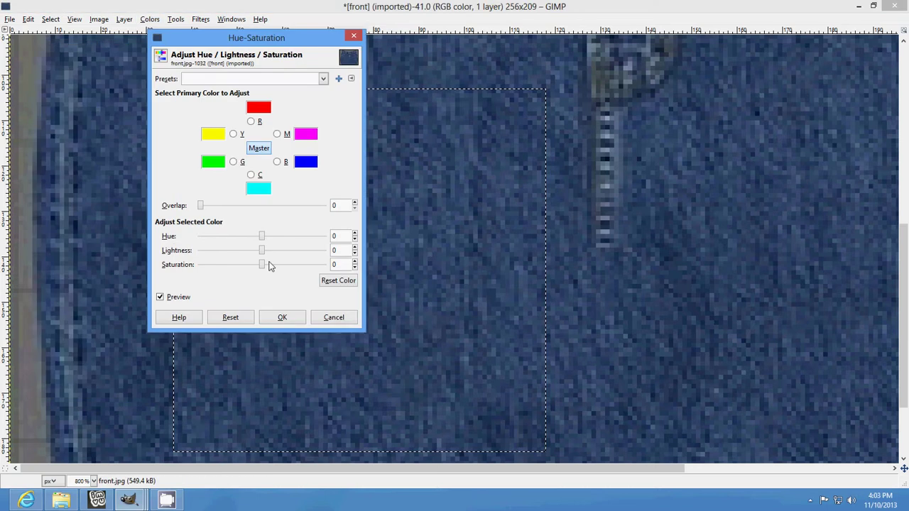
click(282, 318)
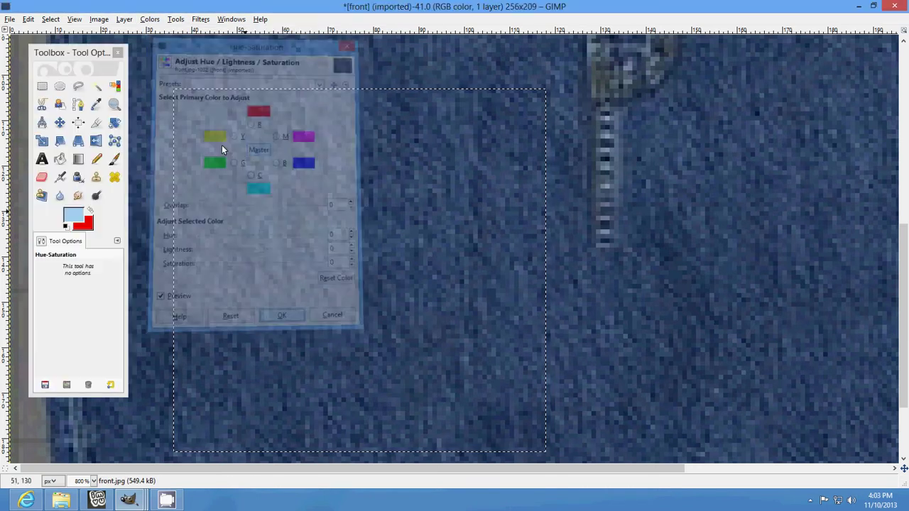
click(150, 19)
click(190, 249)
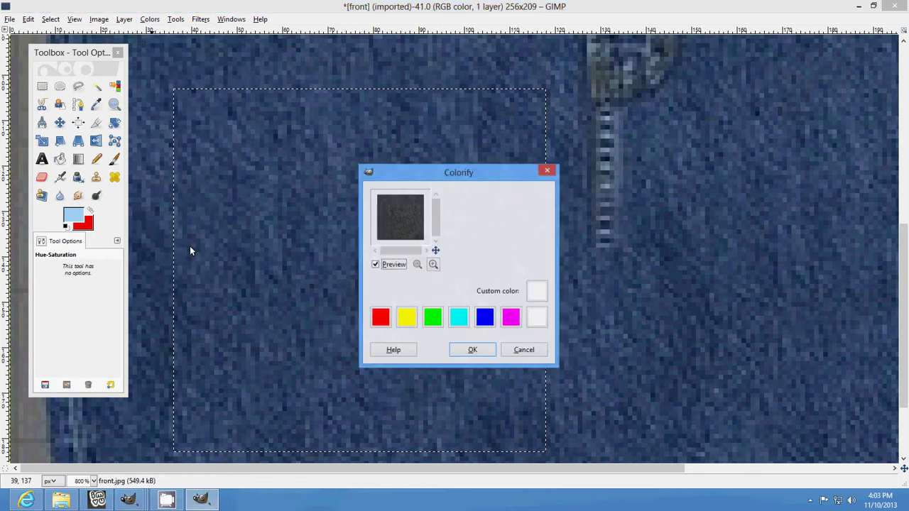
click(522, 349)
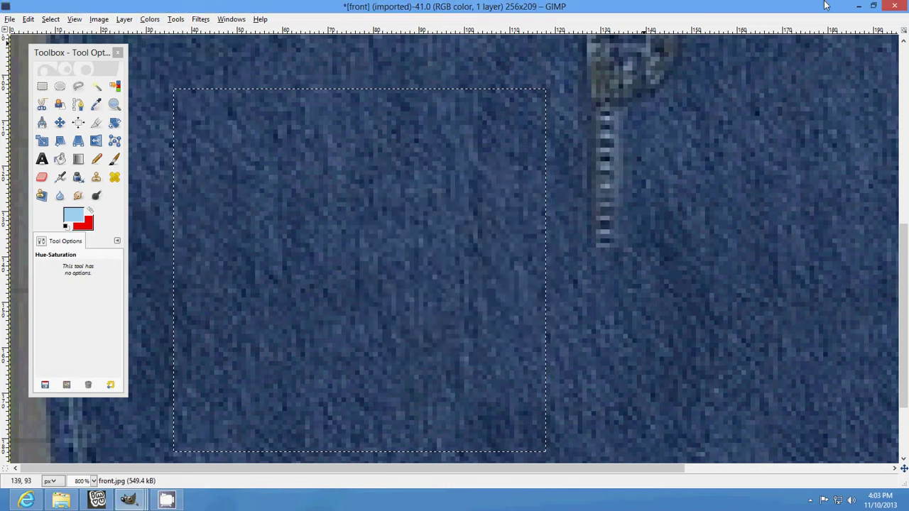
click(895, 6)
click(451, 304)
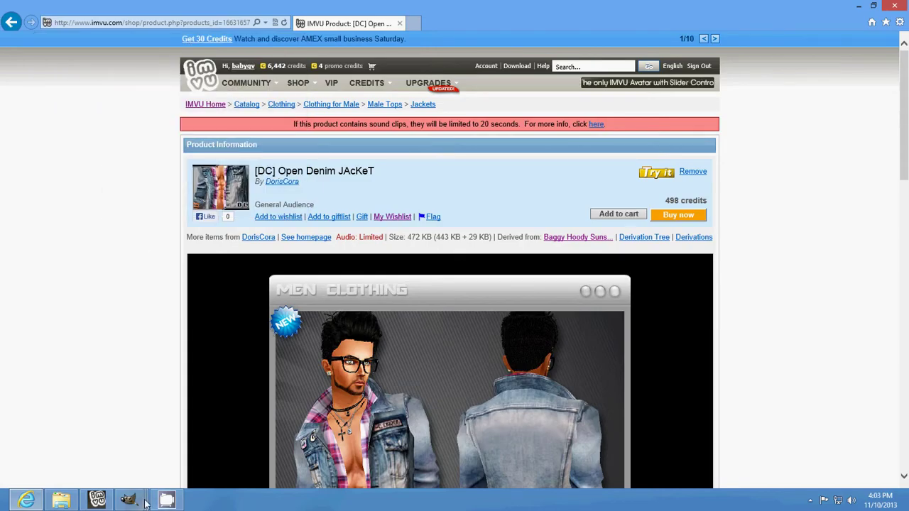
On the pocket image, paste border texture into the lower-left red block and the right red strip.
mouse_move(129, 500)
click(298, 467)
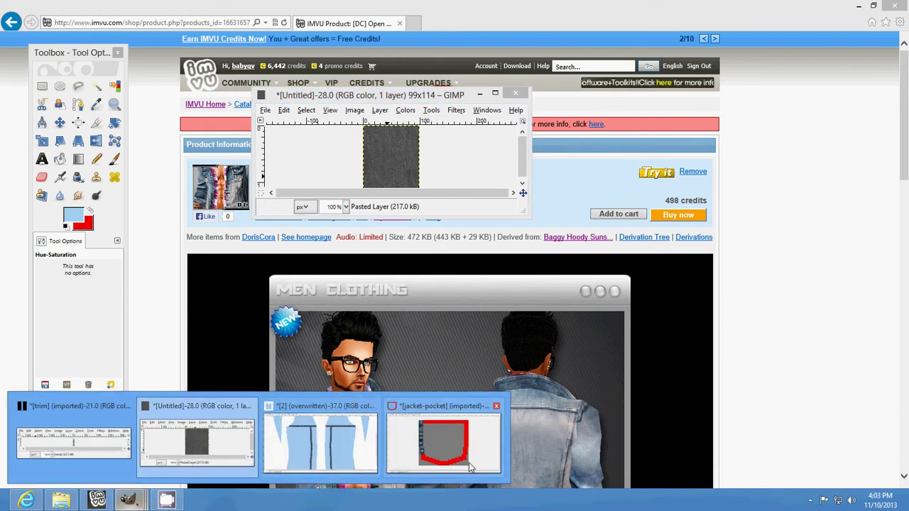
click(442, 446)
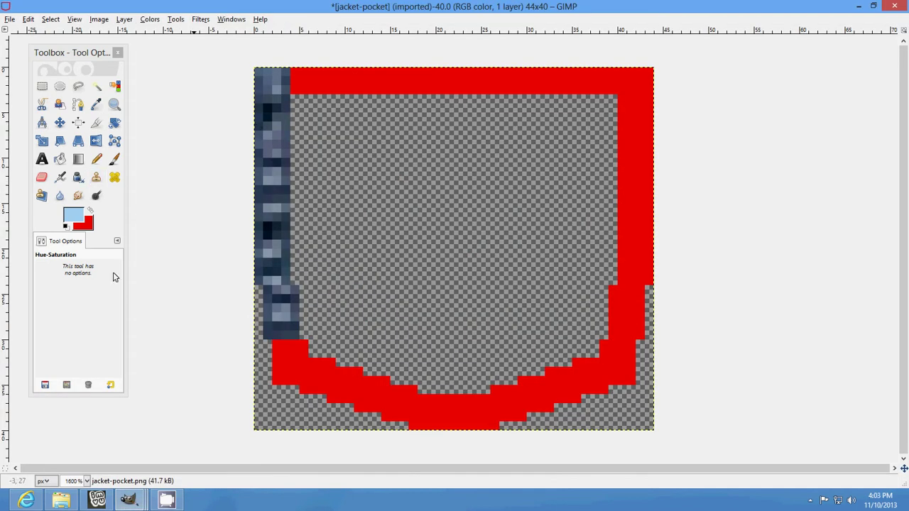
click(42, 86)
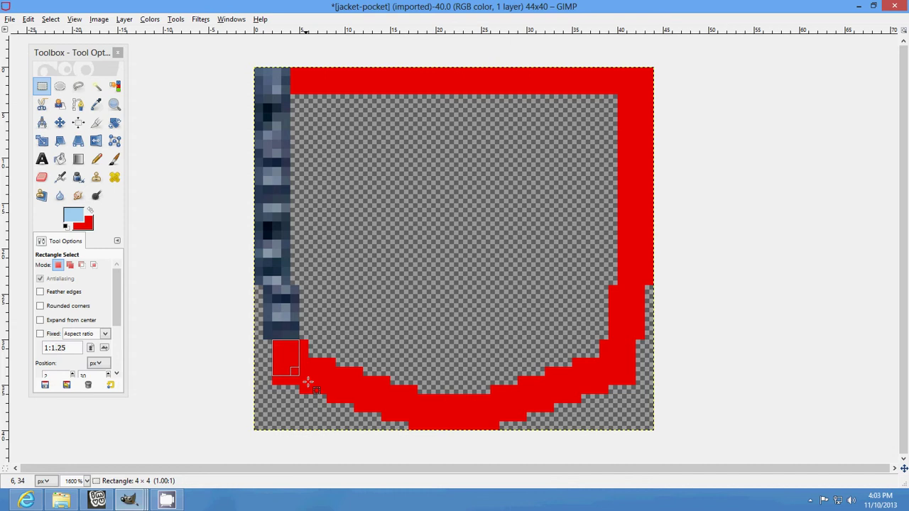
drag(274, 341, 309, 384)
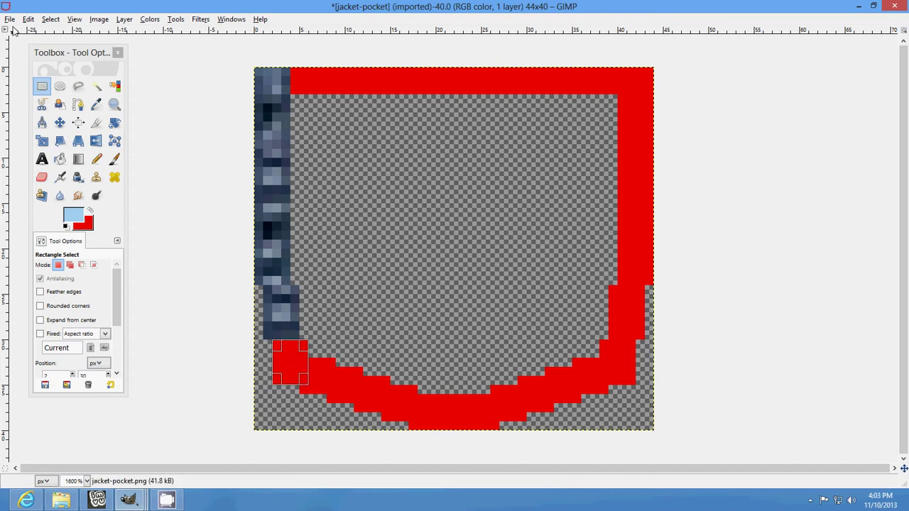
click(28, 19)
click(61, 134)
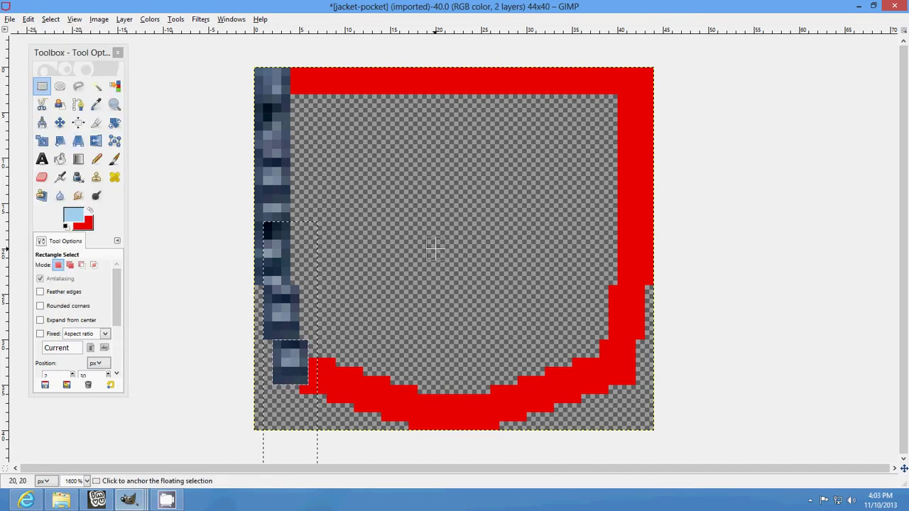
click(437, 245)
drag(618, 68, 661, 285)
click(28, 19)
click(70, 134)
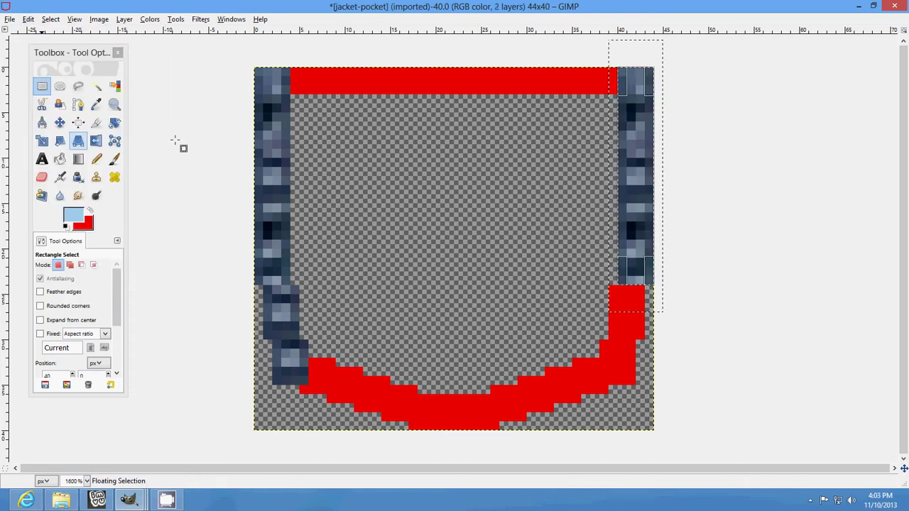
Fill the lower-right red strip and lower-right red square with the border texture.
drag(608, 287, 646, 340)
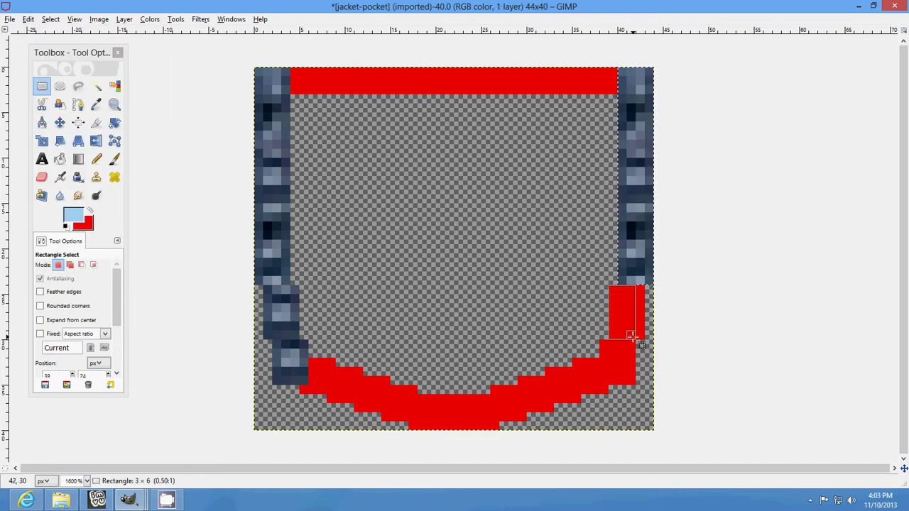
click(28, 19)
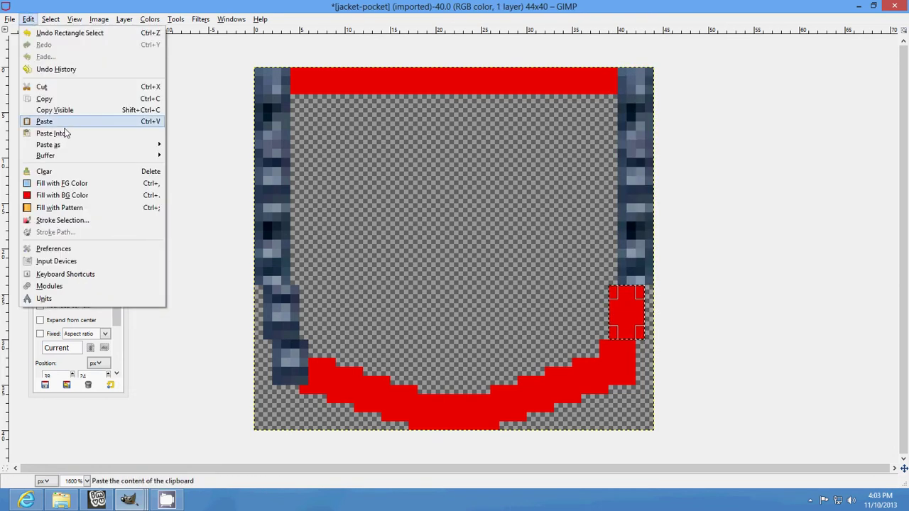
click(67, 133)
click(668, 391)
drag(600, 341, 635, 385)
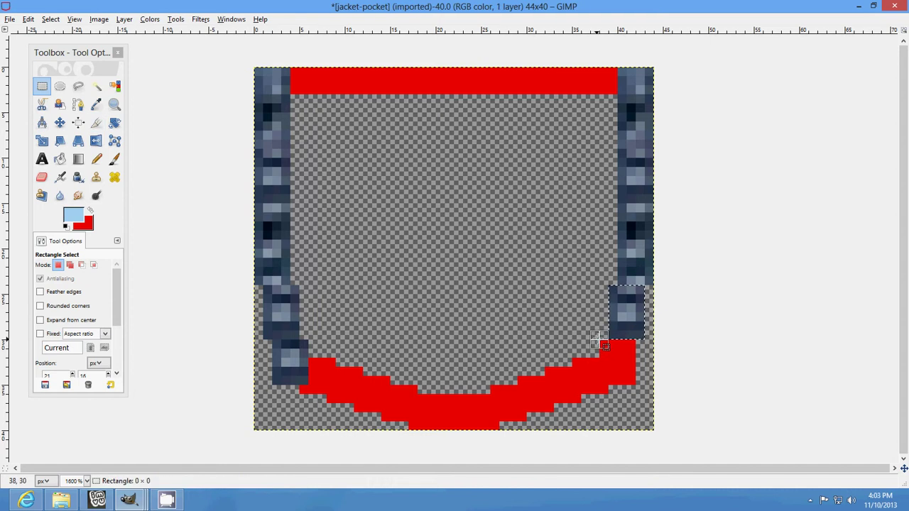
click(28, 19)
click(49, 134)
click(484, 407)
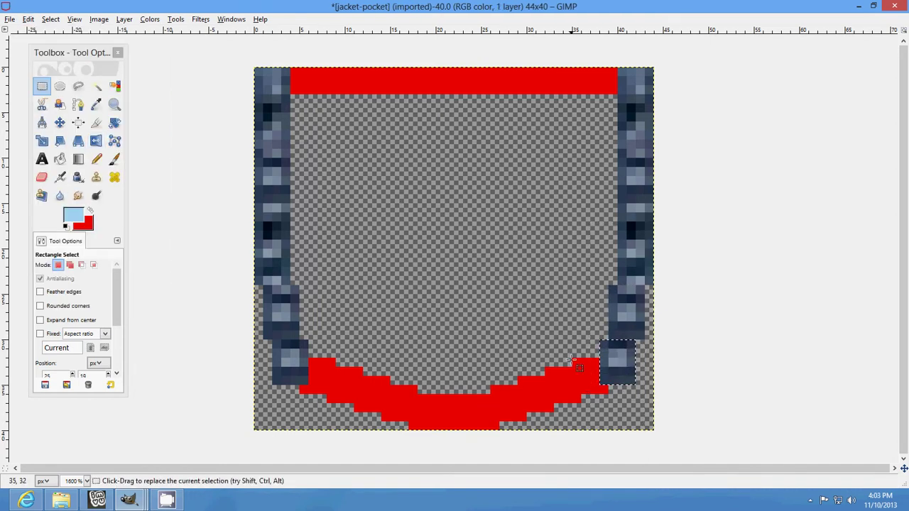
Fill the last red square near the bottom right with border texture and anchor it.
drag(571, 359, 607, 394)
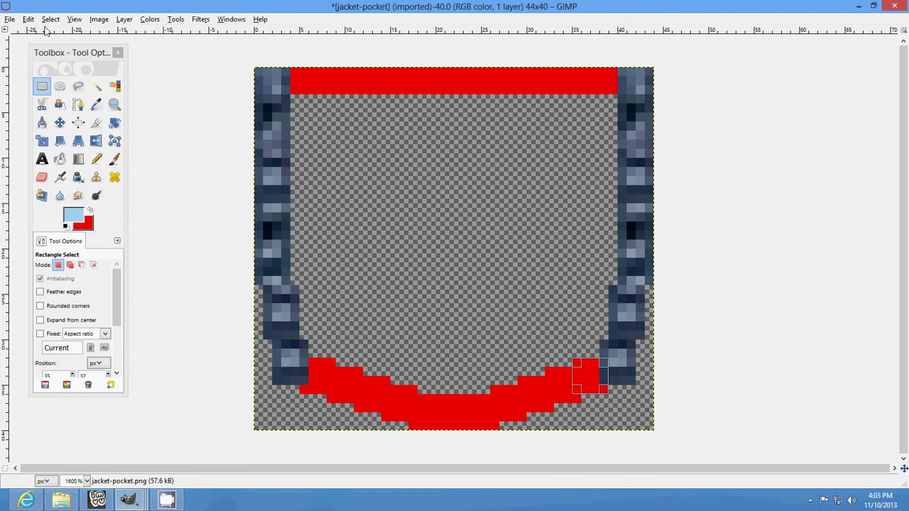
click(28, 20)
click(49, 132)
click(488, 265)
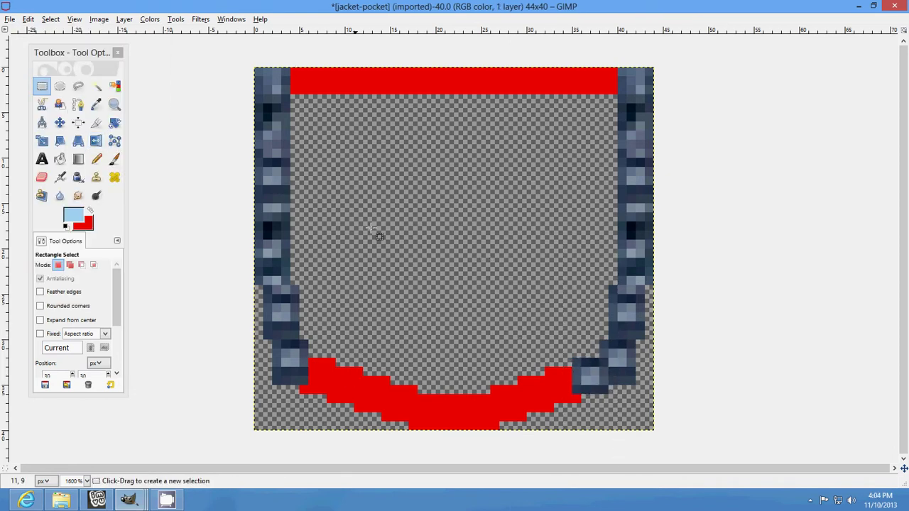
click(811, 500)
right_click(828, 446)
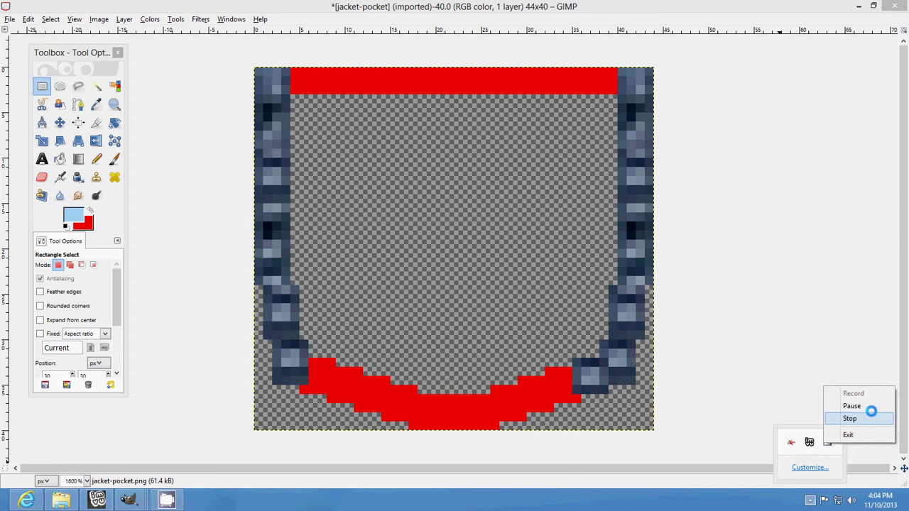
click(868, 408)
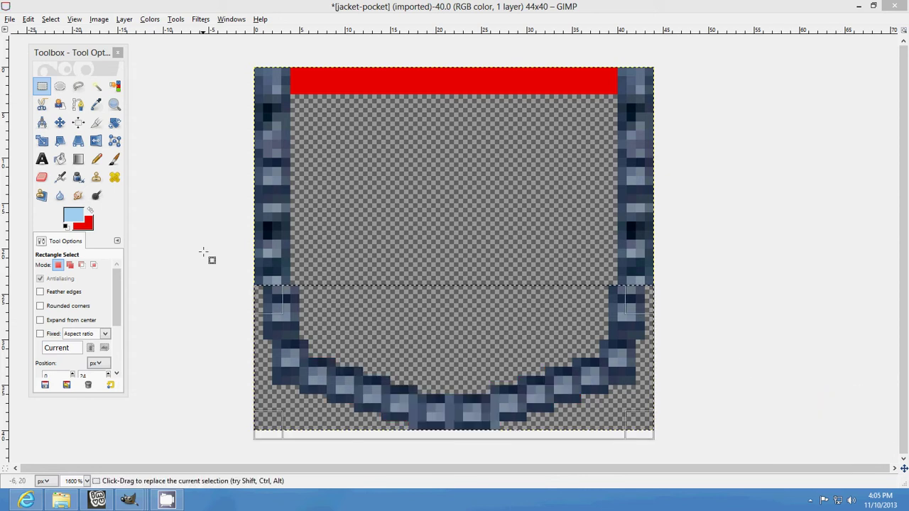
Paste the pocket's selected bottom half as a new image, then start a 44×20 pixel image.
click(255, 285)
mouse_move(254, 286)
mouse_down()
mouse_move(694, 429)
mouse_move(654, 429)
mouse_up()
click(29, 19)
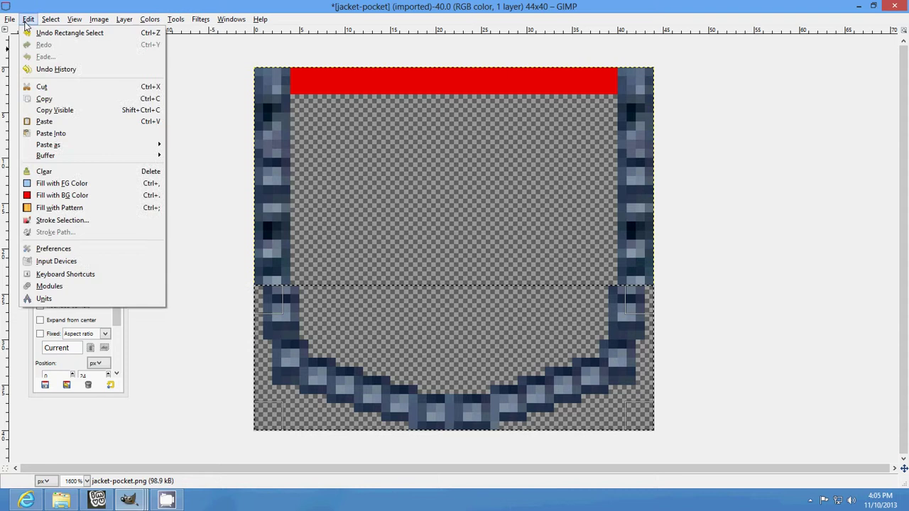
click(41, 87)
click(51, 32)
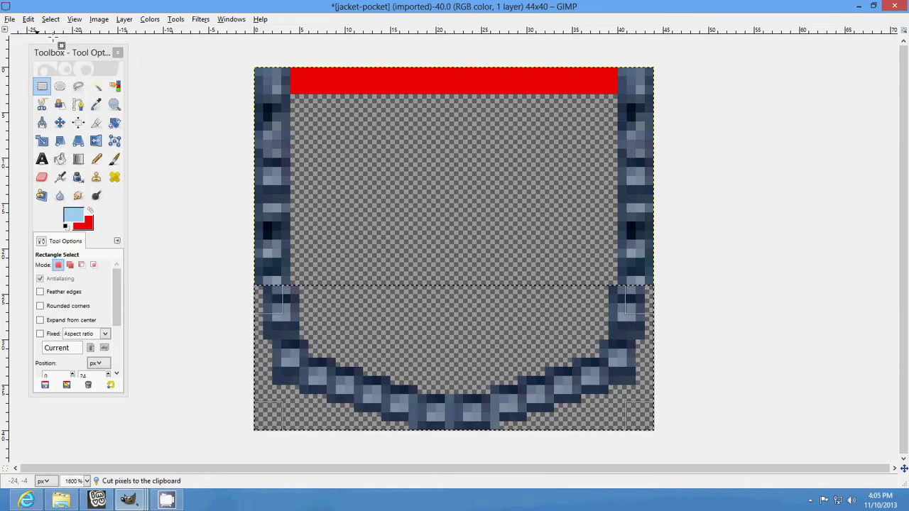
click(27, 20)
mouse_move(48, 145)
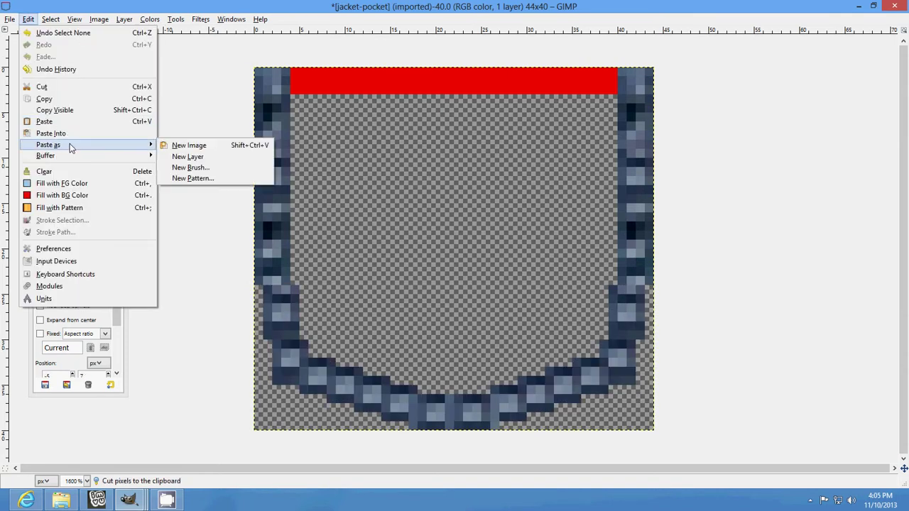
click(222, 150)
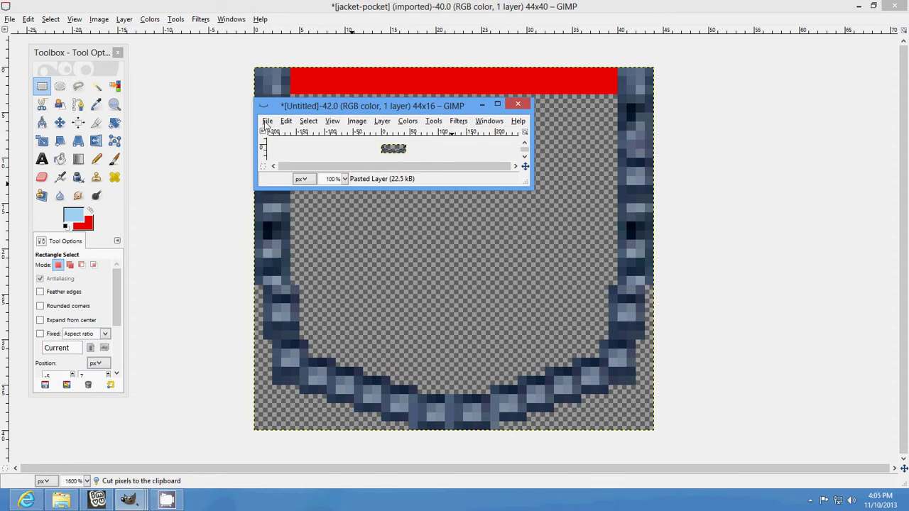
click(267, 122)
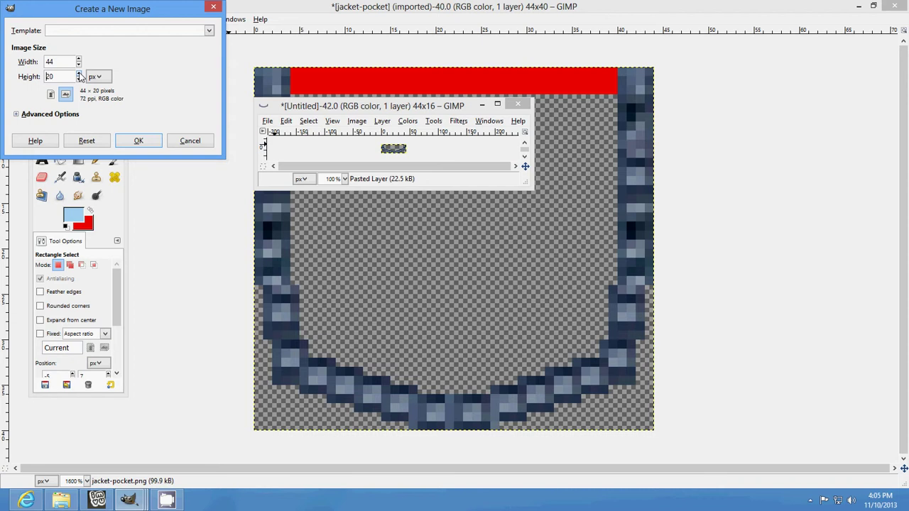
Create the 44×20 image, fill it light blue, and cut the curved border from the pasted image.
click(139, 142)
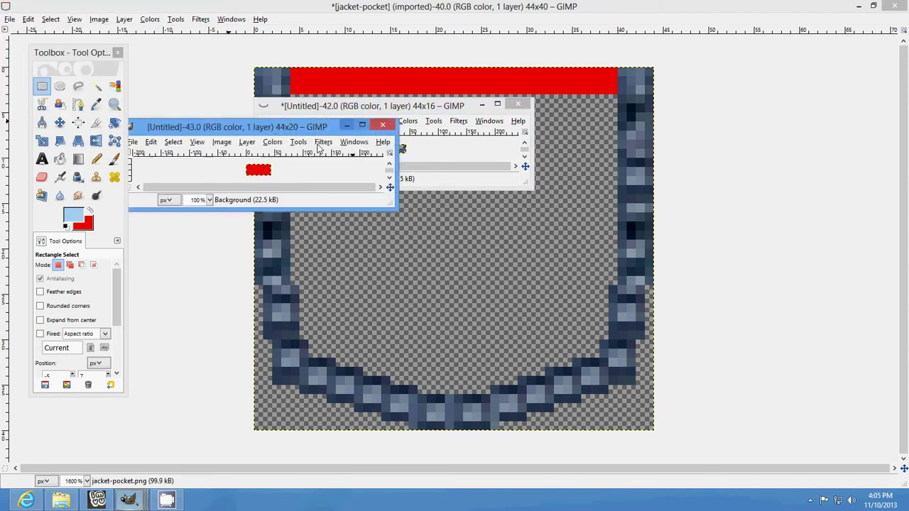
mouse_move(311, 127)
mouse_down()
mouse_move(452, 124)
mouse_move(563, 102)
mouse_up()
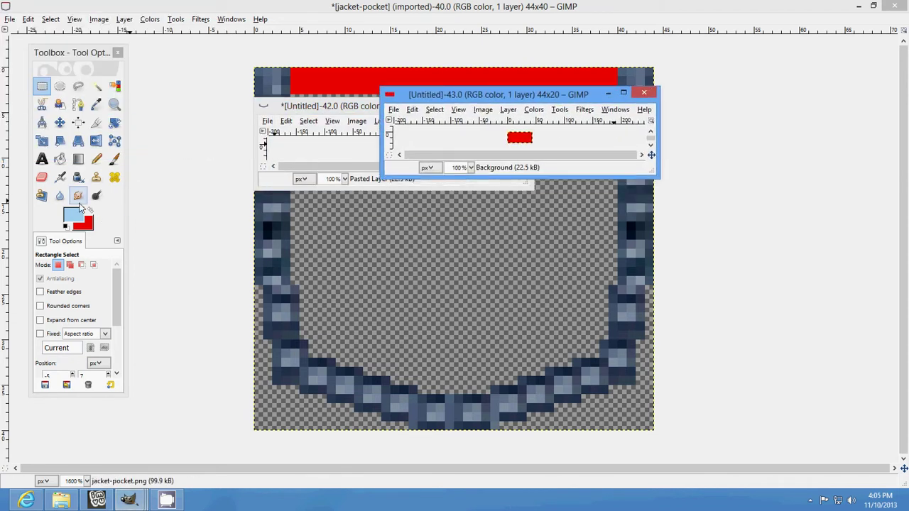
drag(264, 100, 168, 63)
click(60, 159)
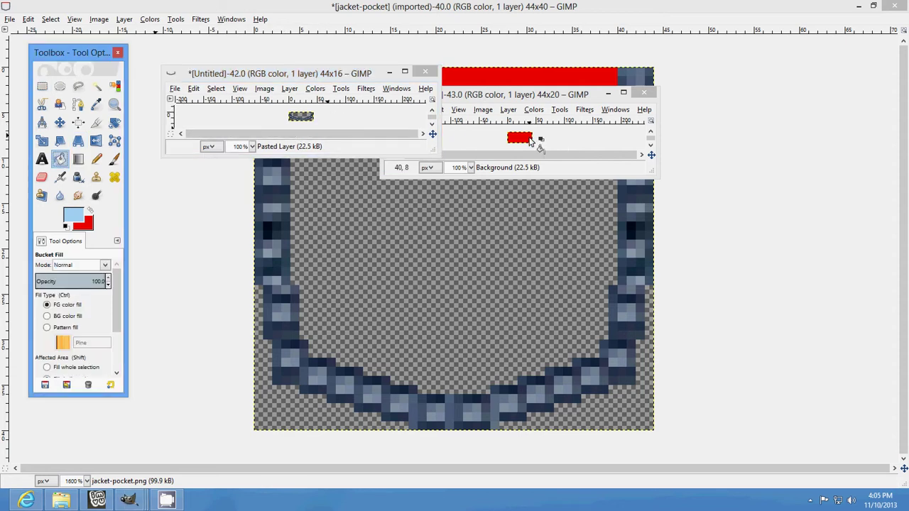
click(529, 139)
click(192, 88)
click(241, 145)
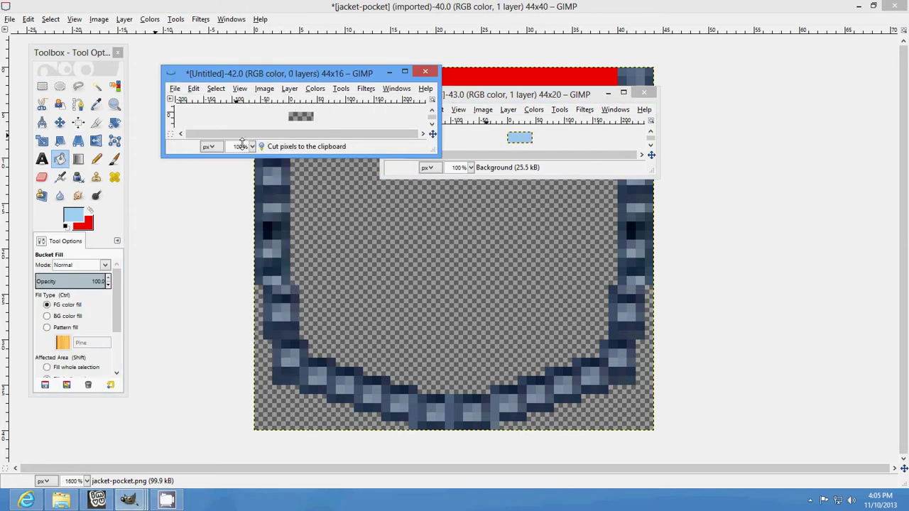
Zoom the light blue image to 800%, paste in the border, nudge it down 1 px and anchor it.
click(607, 95)
click(74, 19)
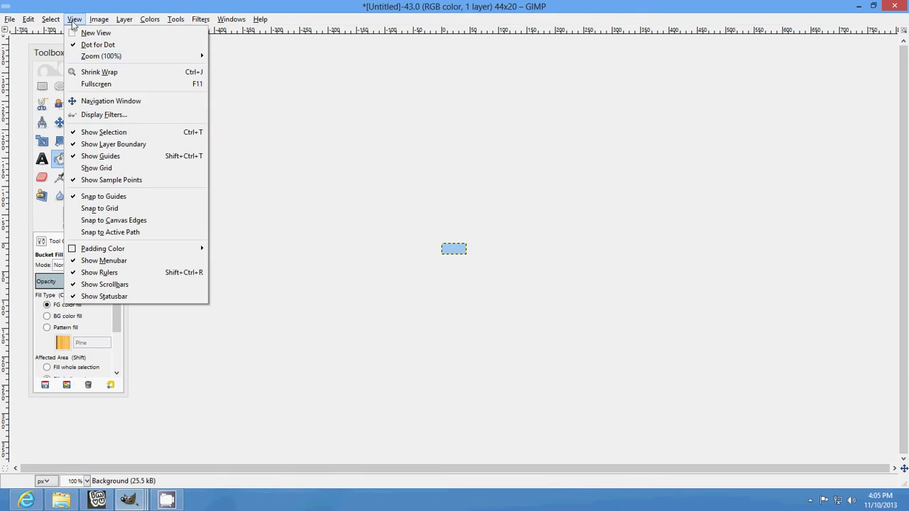
mouse_move(101, 56)
click(270, 127)
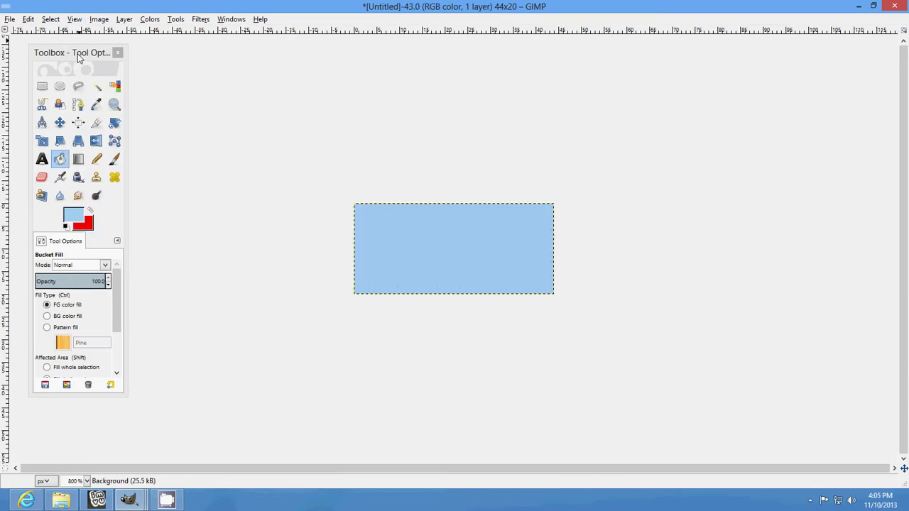
click(28, 20)
click(62, 134)
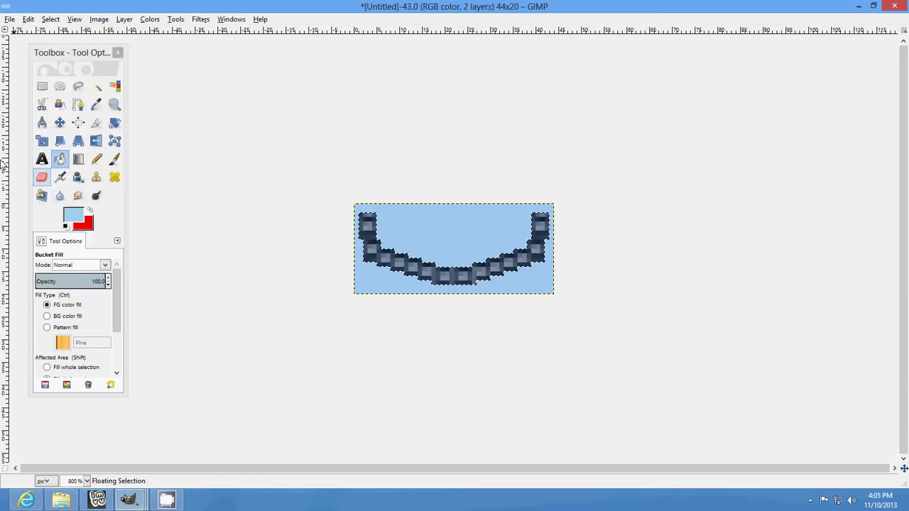
click(42, 86)
drag(471, 286, 467, 293)
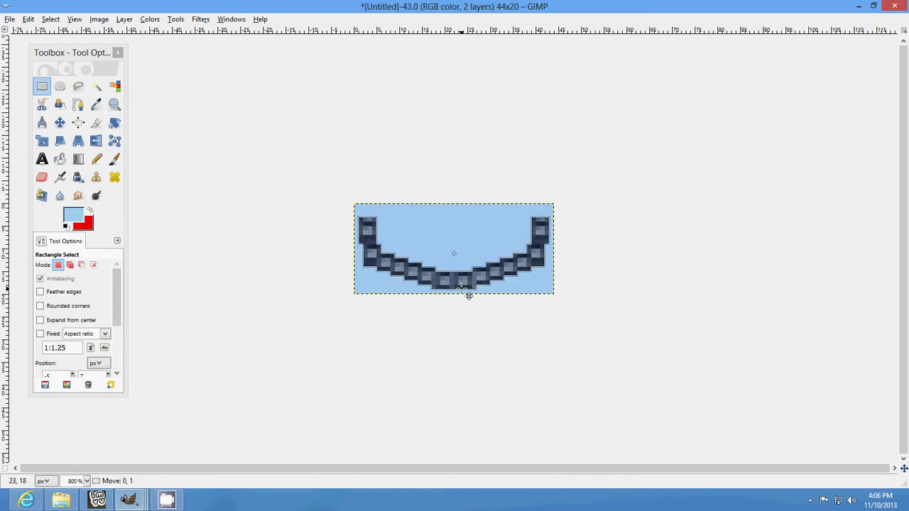
click(467, 292)
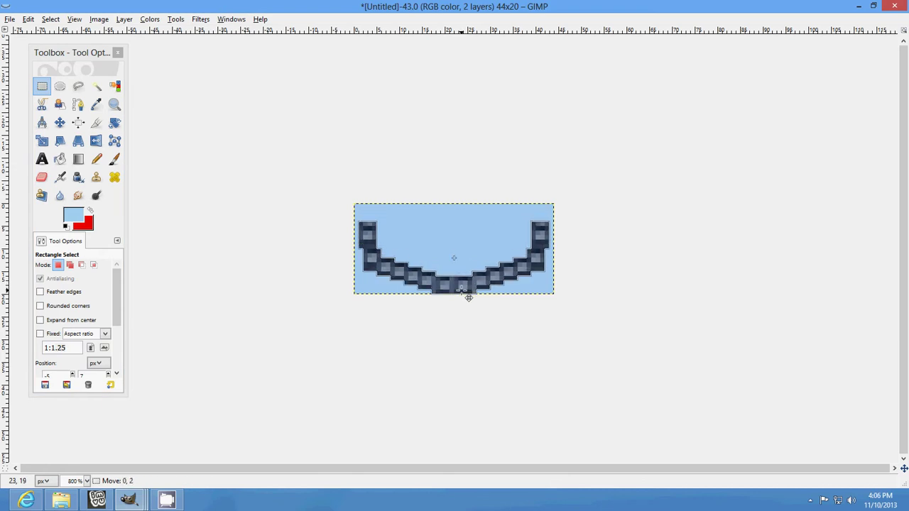
click(115, 86)
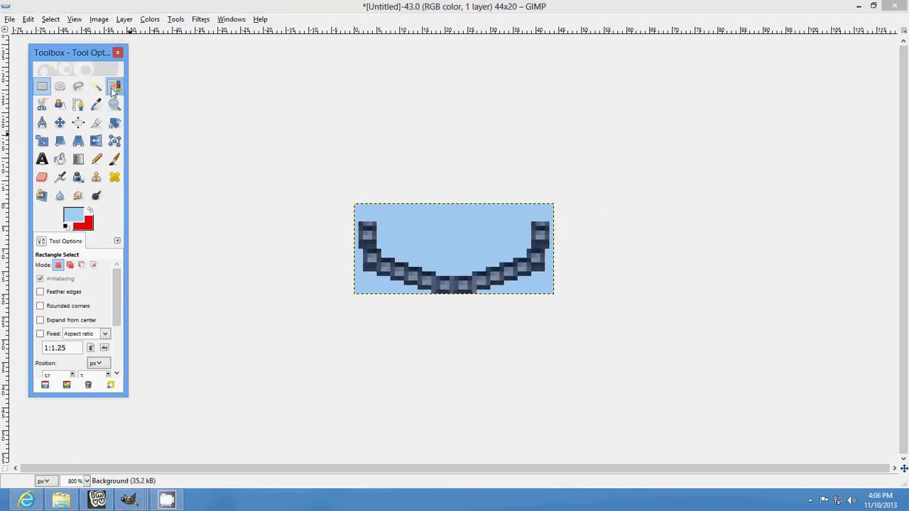
Add an alpha channel and cut the top-left and top-right corners to transparency.
click(42, 87)
drag(361, 225, 369, 211)
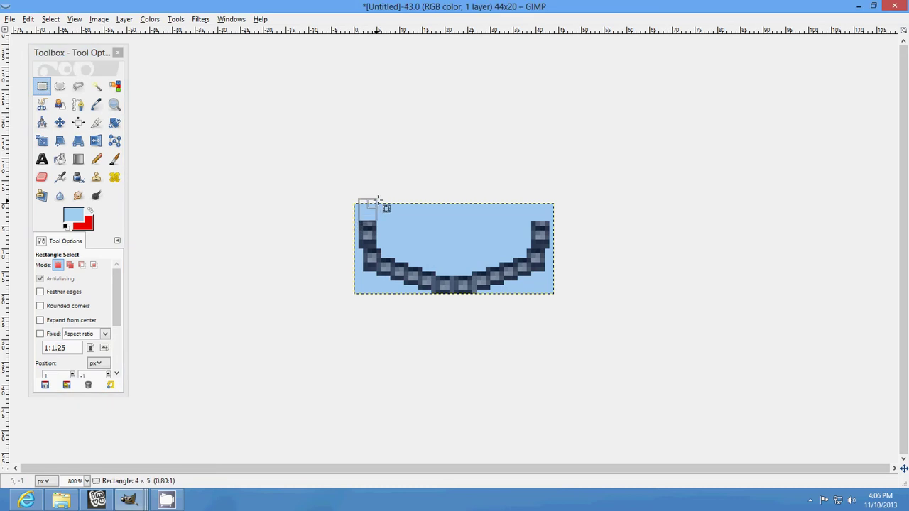
click(123, 20)
mouse_move(150, 142)
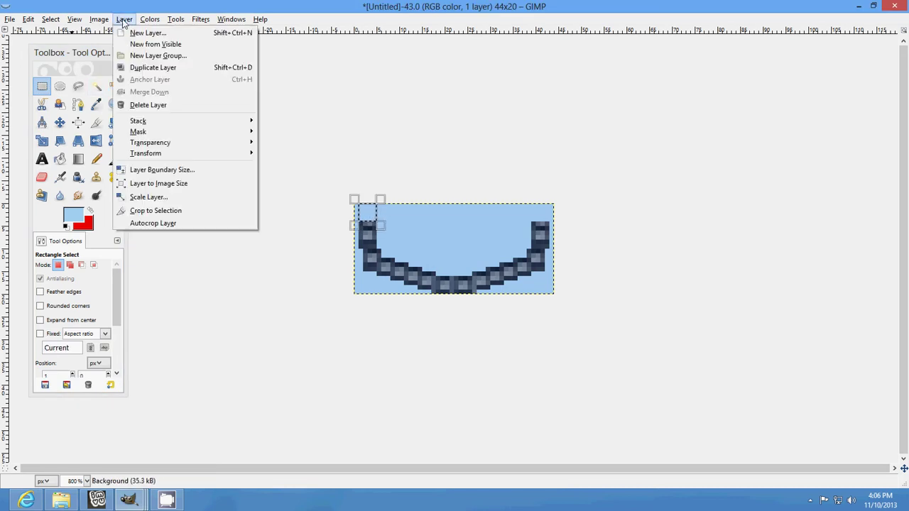
click(279, 144)
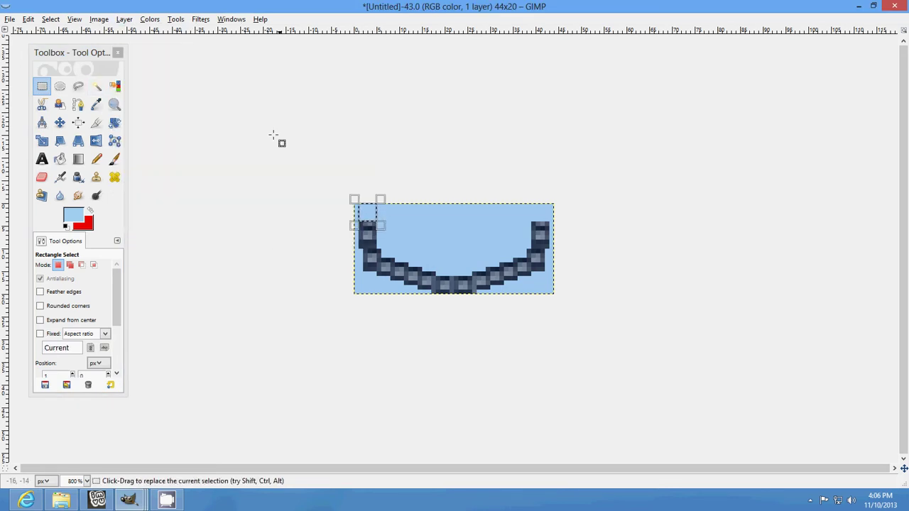
click(28, 19)
click(42, 87)
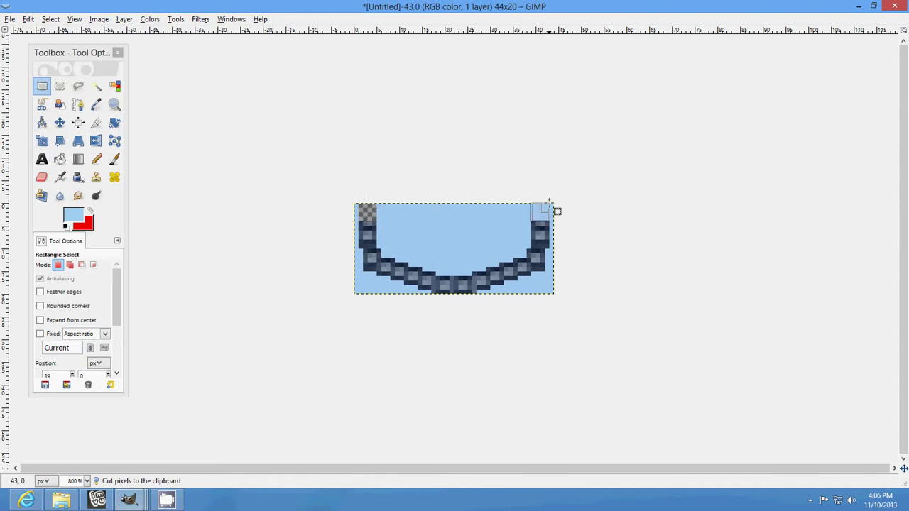
click(29, 19)
click(42, 86)
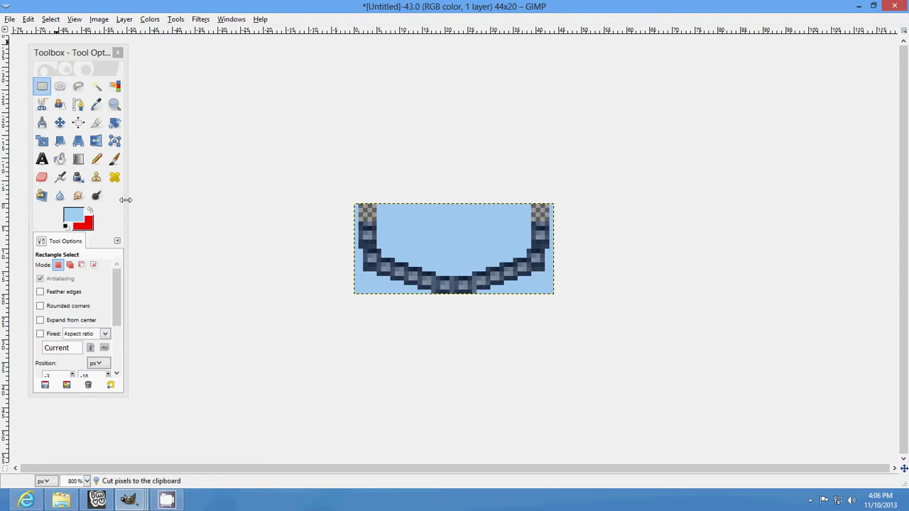
Try selecting the light-blue area and refilling a corner light blue, then undo both corner fills.
click(114, 86)
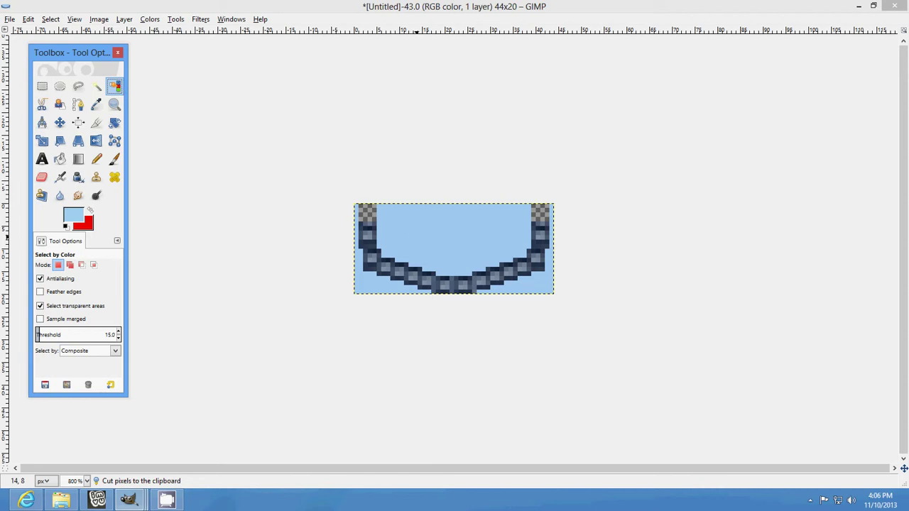
click(427, 227)
key(ctrl+a)
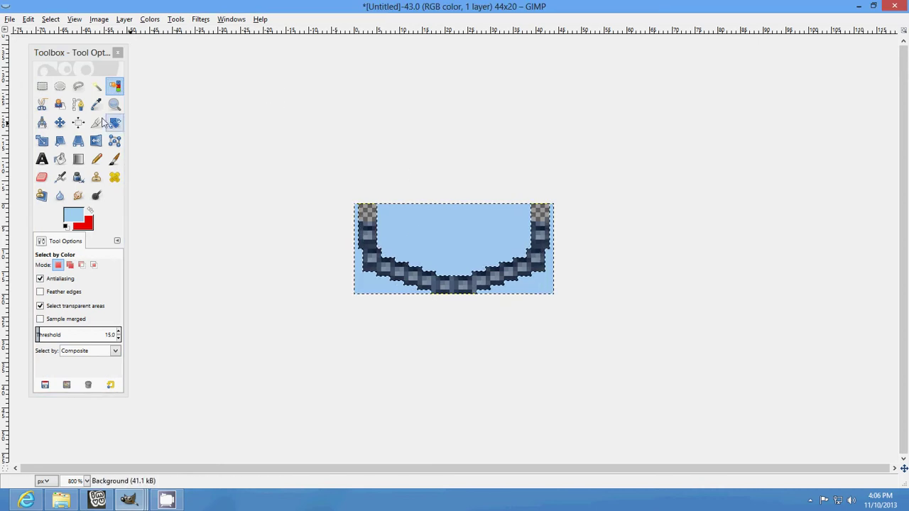
click(42, 86)
click(59, 158)
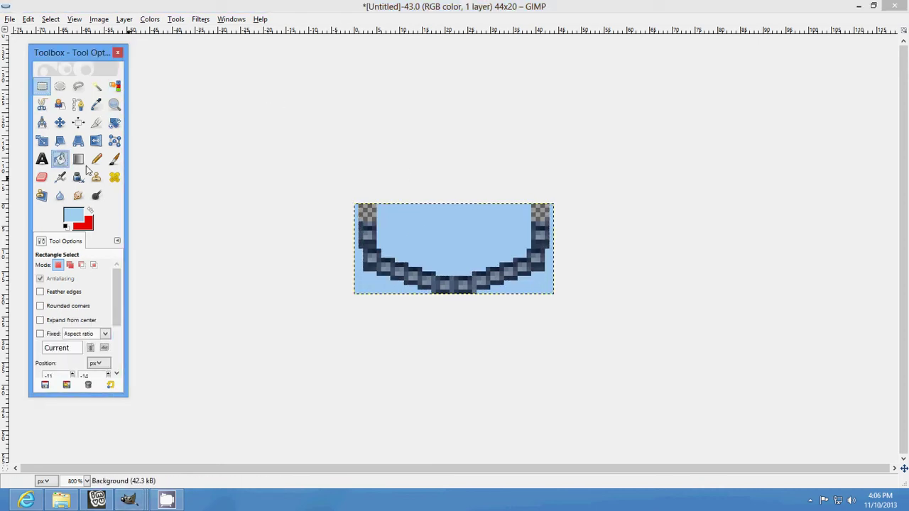
click(367, 213)
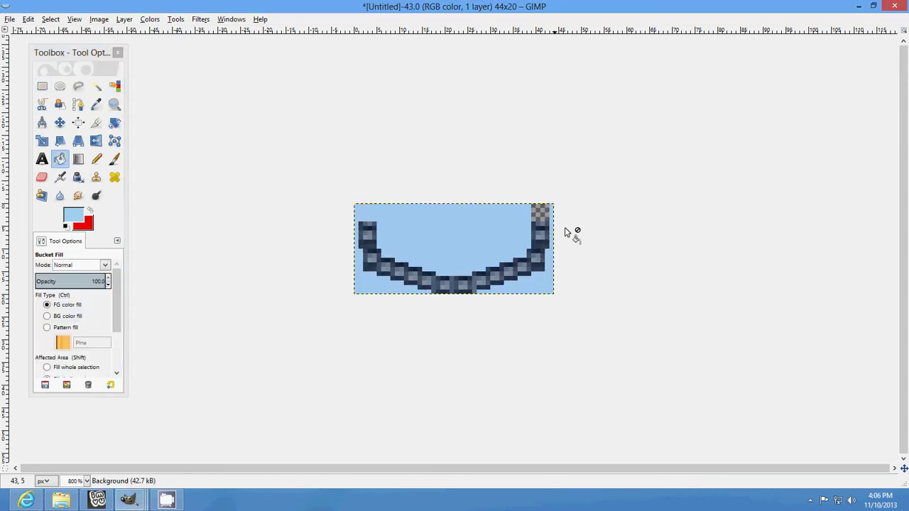
click(29, 20)
click(50, 31)
click(29, 19)
click(49, 31)
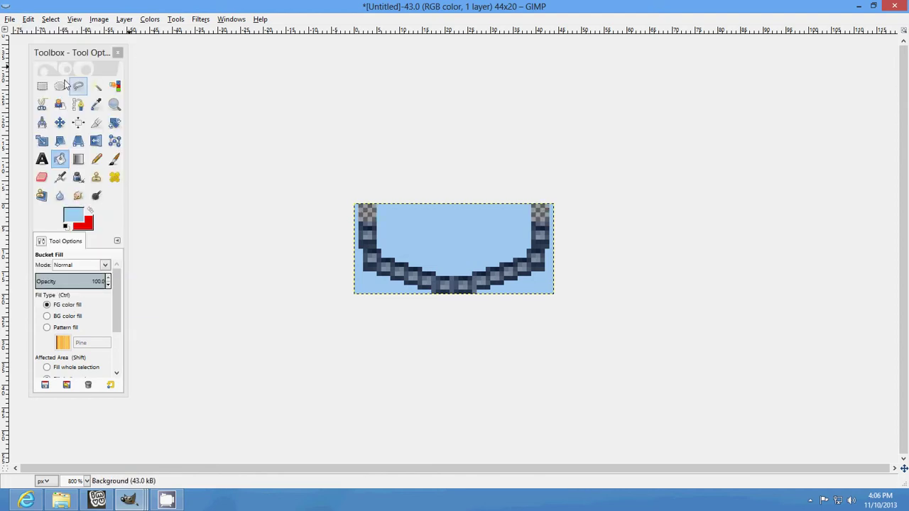
Select the light-blue fill by colour and cut it to the clipboard.
click(42, 87)
click(114, 86)
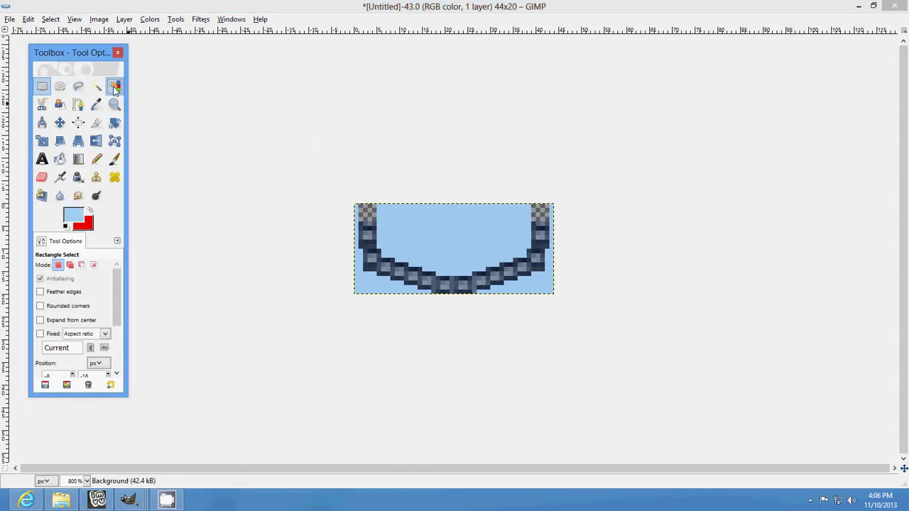
click(387, 223)
click(28, 19)
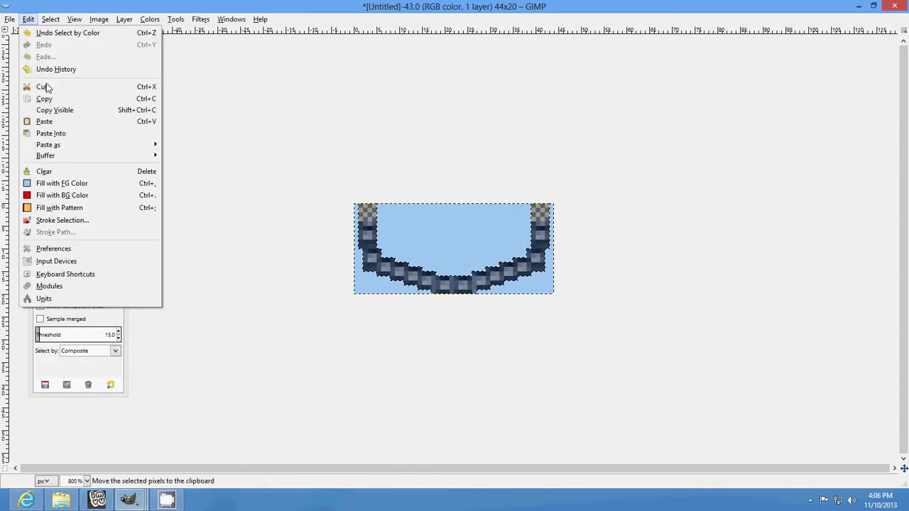
click(45, 87)
click(28, 19)
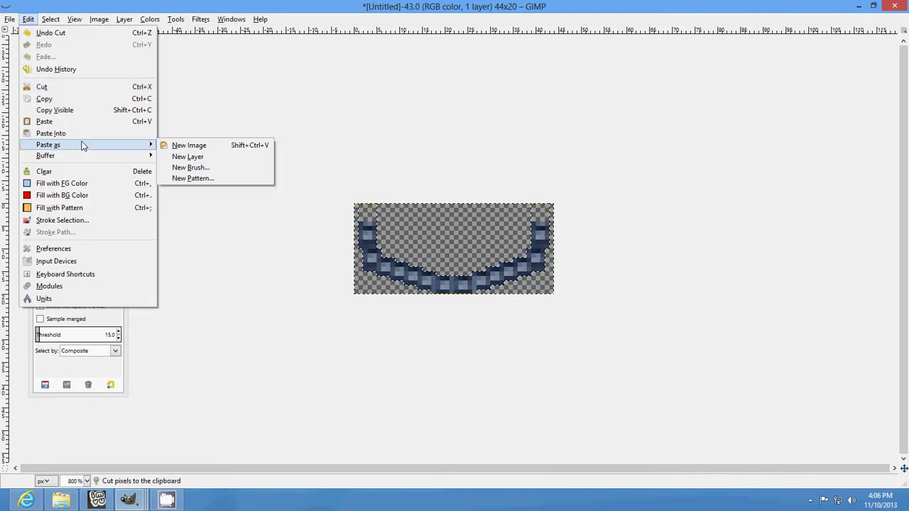
Paste the cut outline as a new image and zoom it to 800%.
click(188, 145)
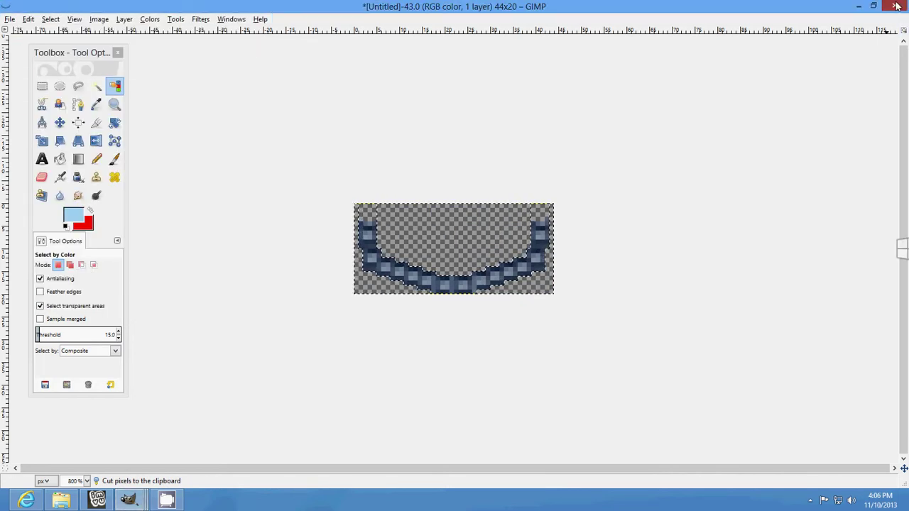
key(ctrl+w)
click(458, 303)
key(ctrl+shift+v)
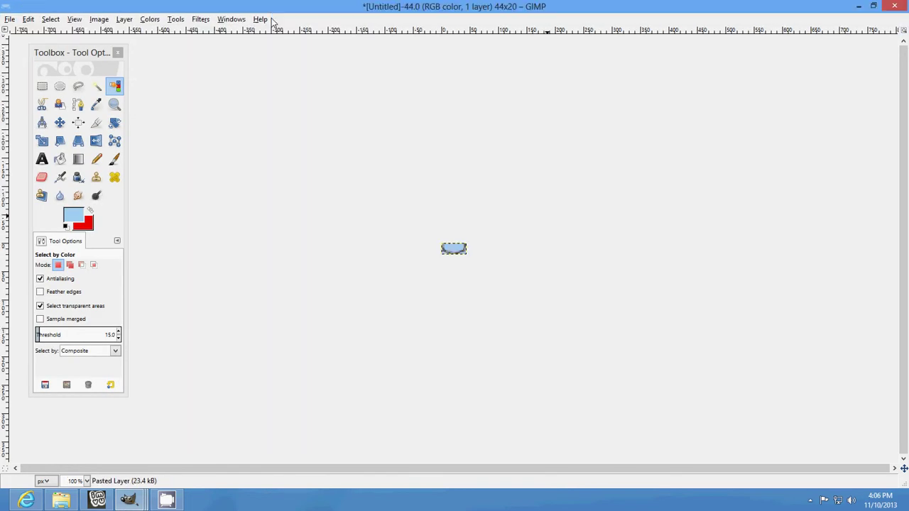
click(74, 19)
mouse_move(101, 56)
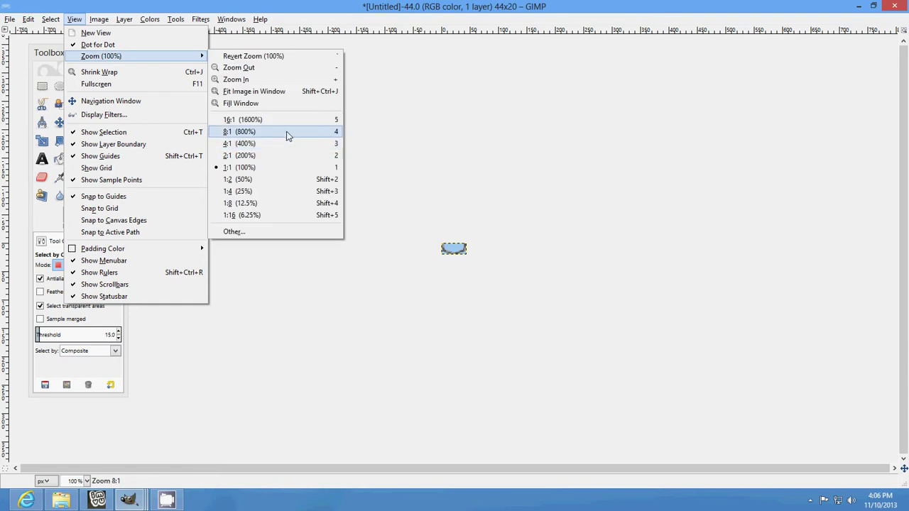
click(289, 132)
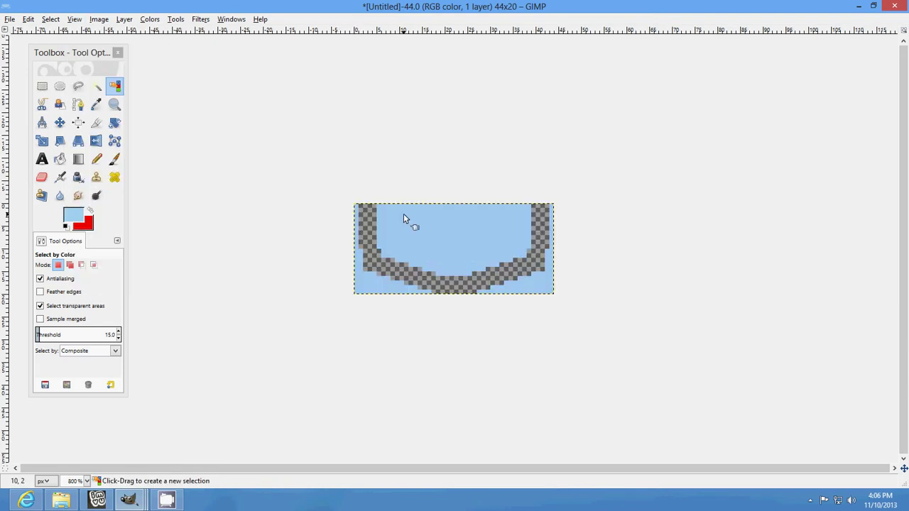
Bucket-fill the curved band and interior red, then select the red flap by colour.
click(42, 86)
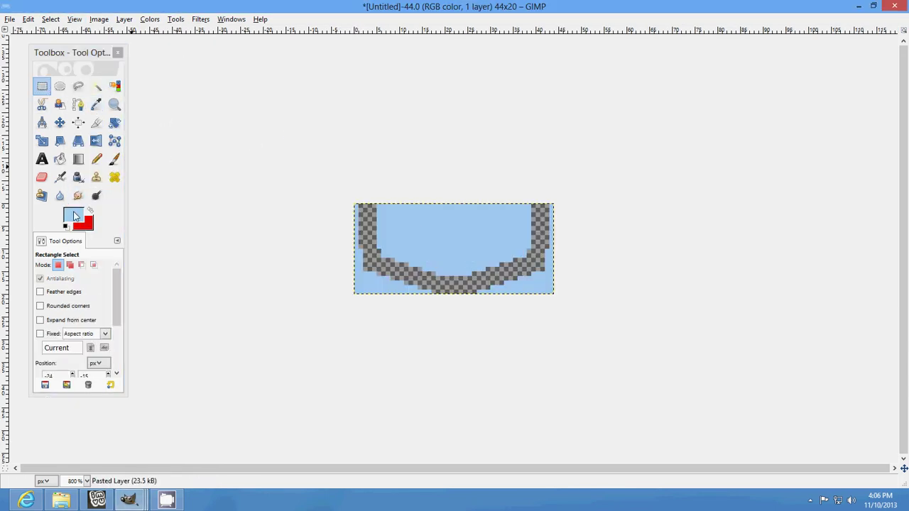
click(89, 211)
click(59, 159)
click(407, 271)
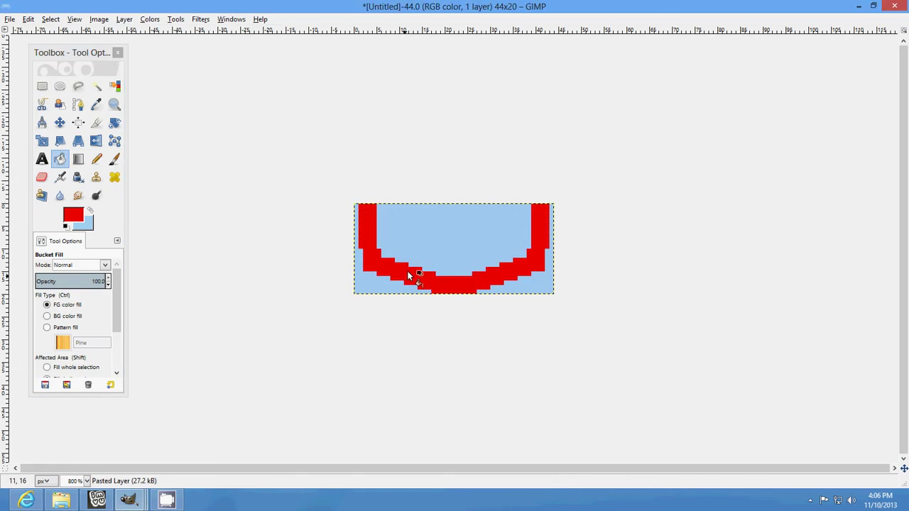
click(419, 255)
click(42, 86)
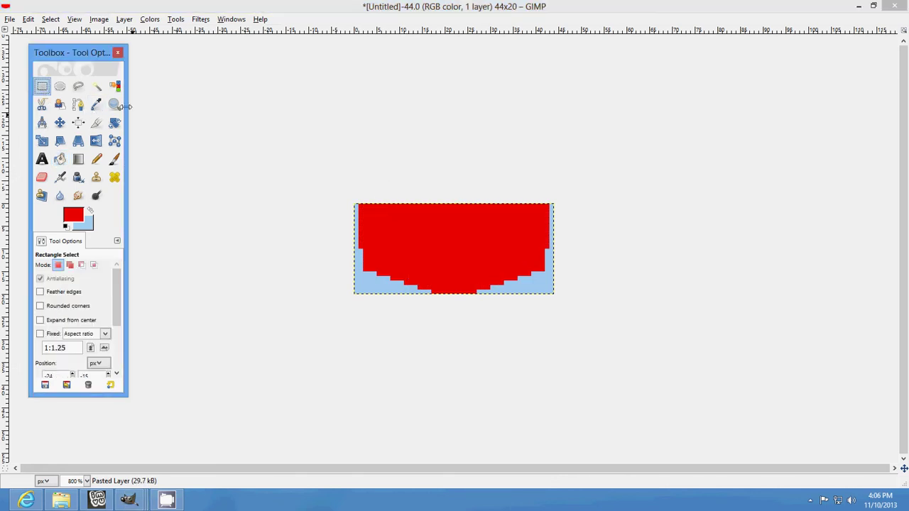
click(116, 86)
click(486, 284)
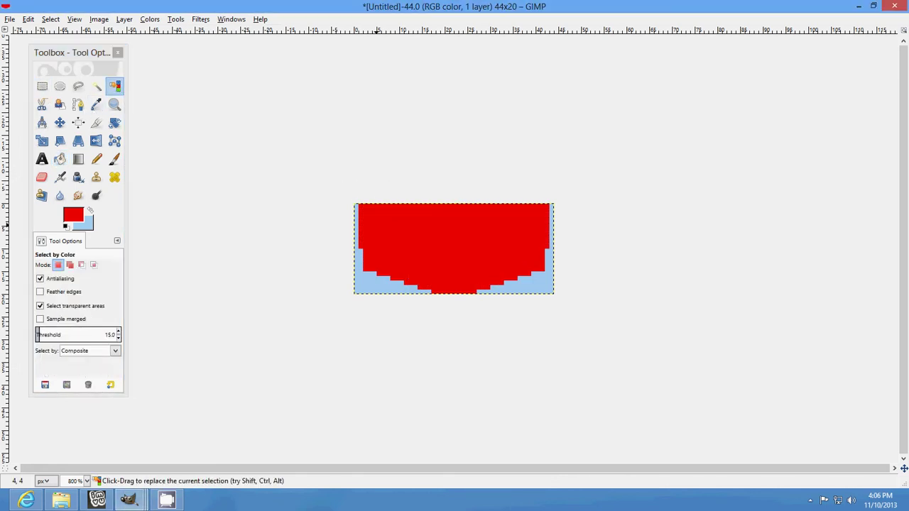
click(27, 19)
mouse_move(10, 20)
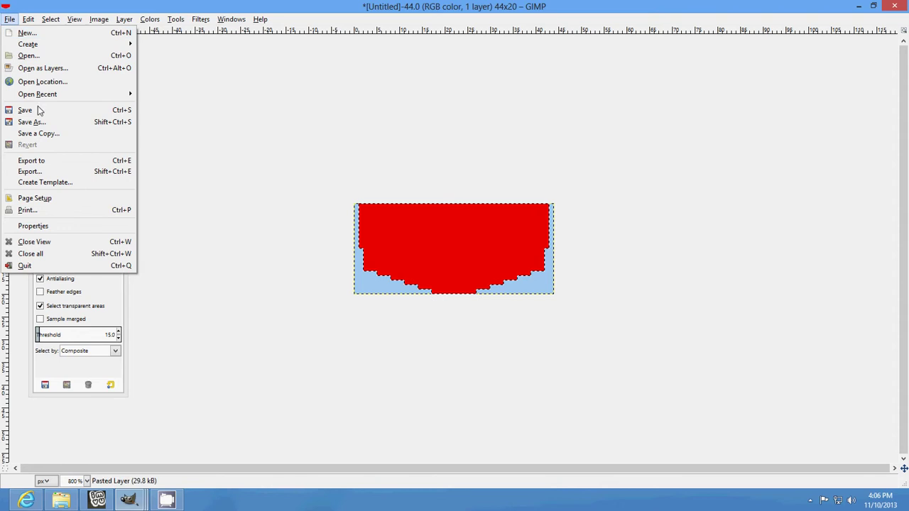
Open blacksnakeskin.jpg and cut its texture to the clipboard.
click(36, 56)
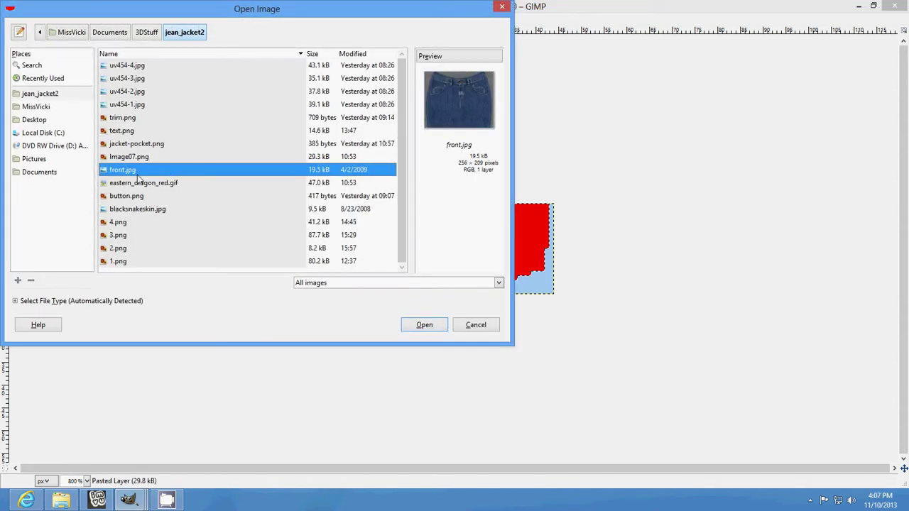
click(137, 210)
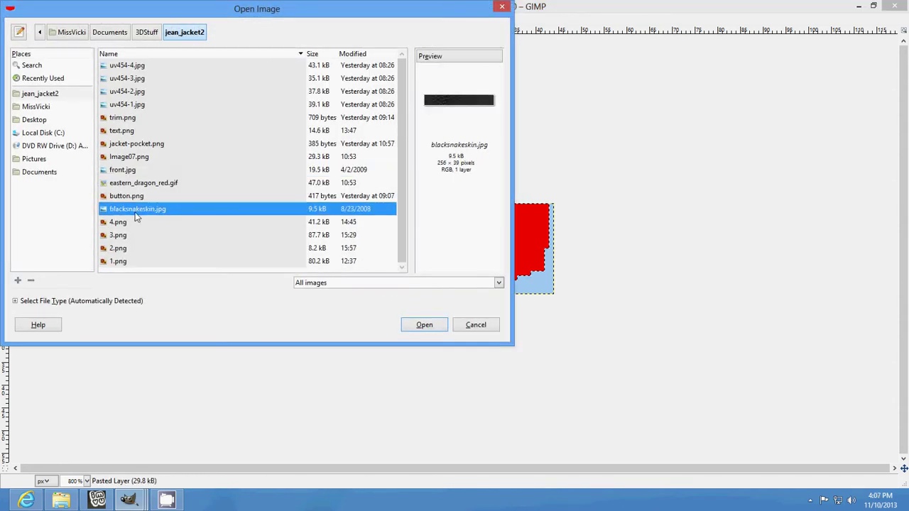
click(425, 325)
mouse_move(129, 501)
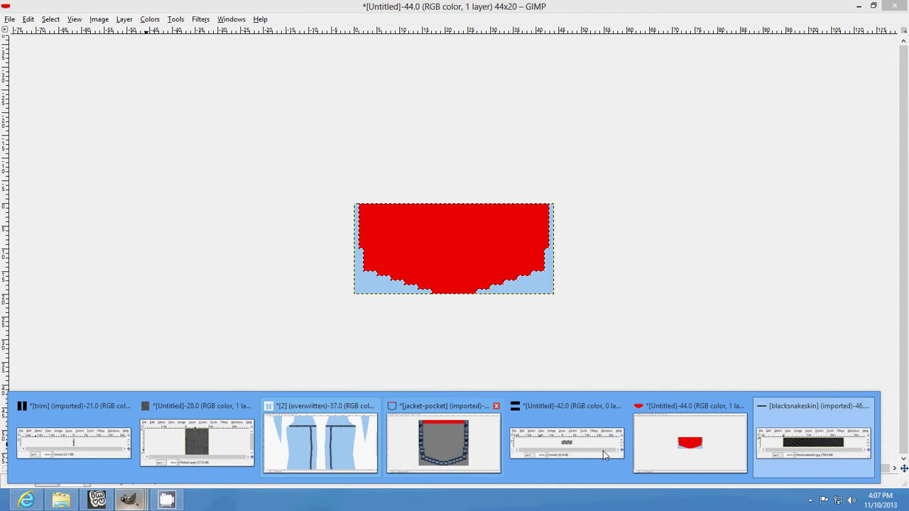
click(813, 442)
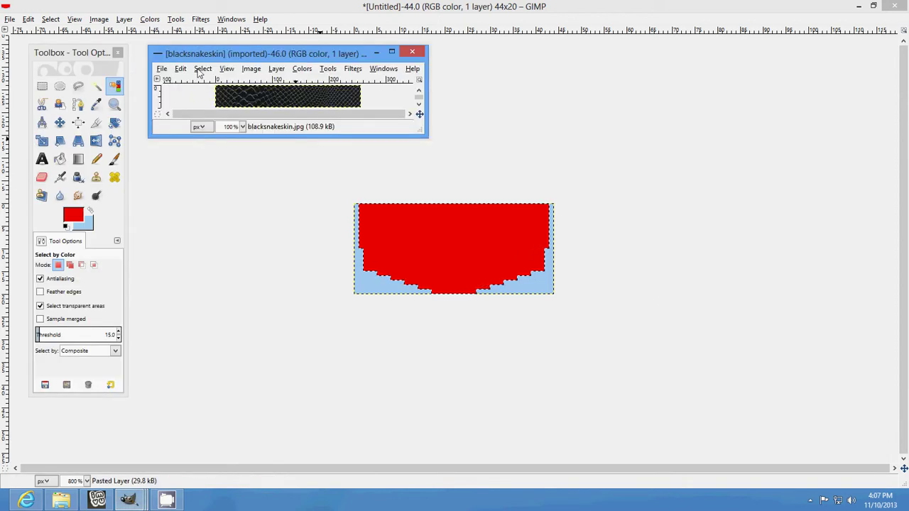
click(181, 68)
click(198, 136)
Paste the snakeskin into the red flap shape, anchor it, and cut the flap.
click(29, 20)
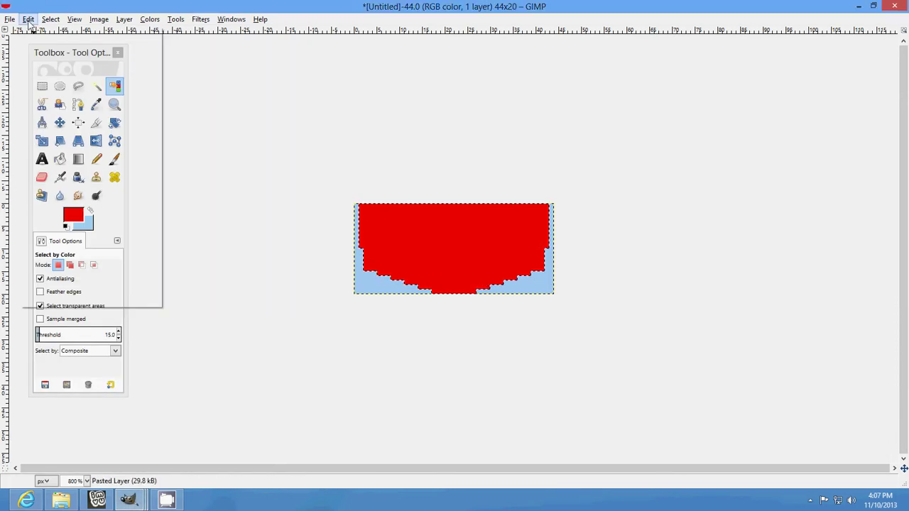
click(44, 132)
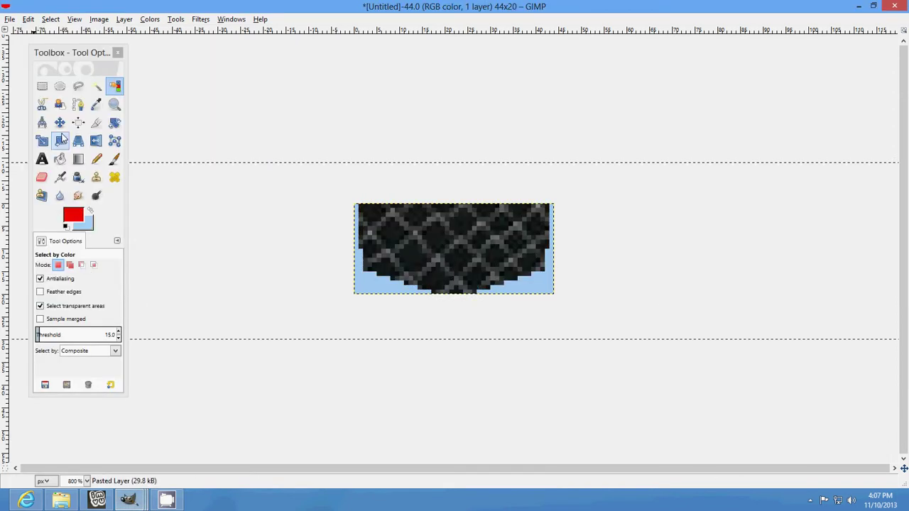
click(42, 86)
click(142, 95)
click(28, 19)
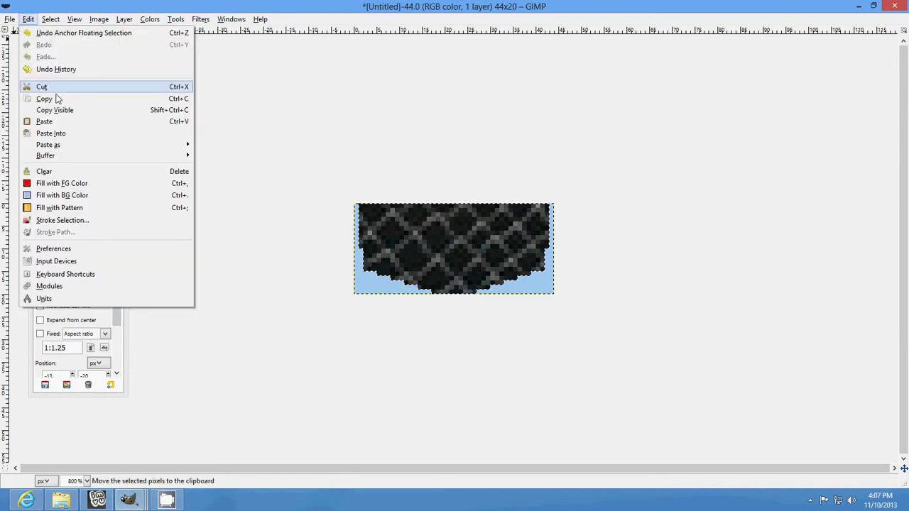
click(44, 87)
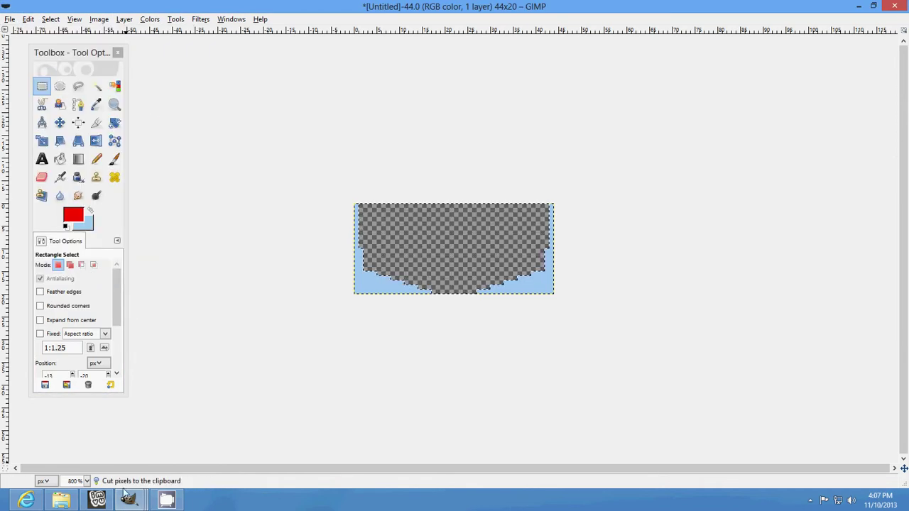
click(127, 500)
Anchor the snakeskin flap at the top of the pocket and cut the finished pocket.
click(490, 444)
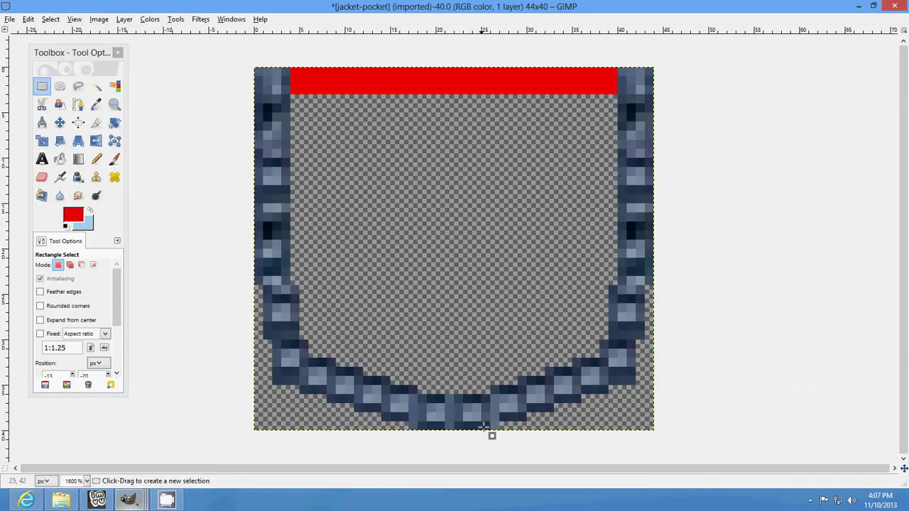
click(27, 19)
click(39, 122)
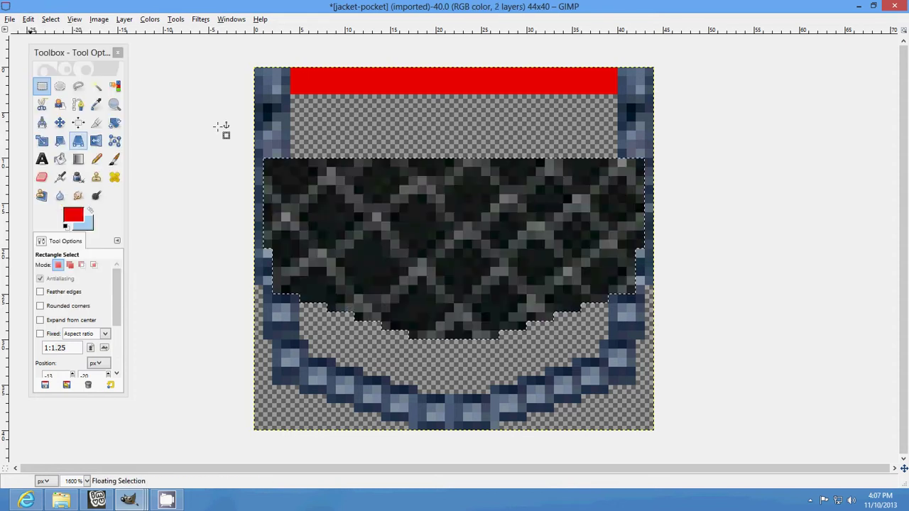
mouse_move(436, 216)
mouse_down()
mouse_move(433, 174)
mouse_move(446, 152)
mouse_up()
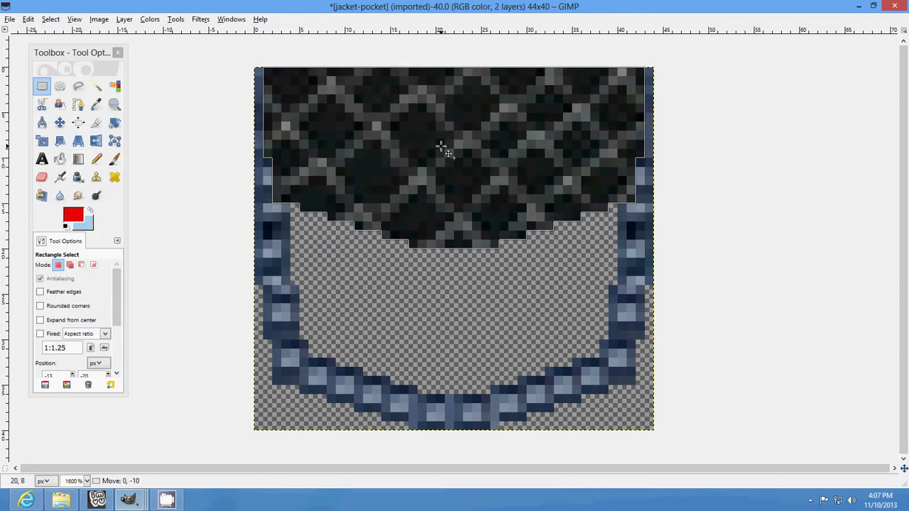
click(543, 180)
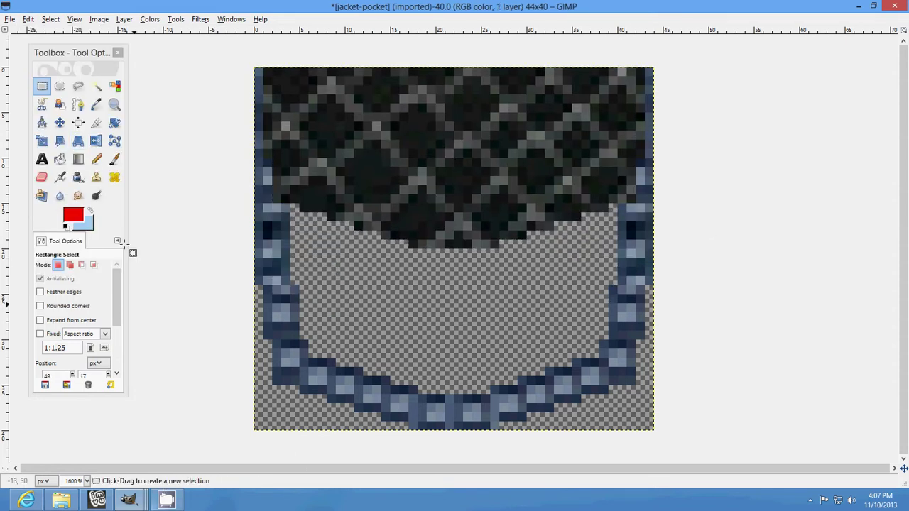
click(28, 19)
click(39, 88)
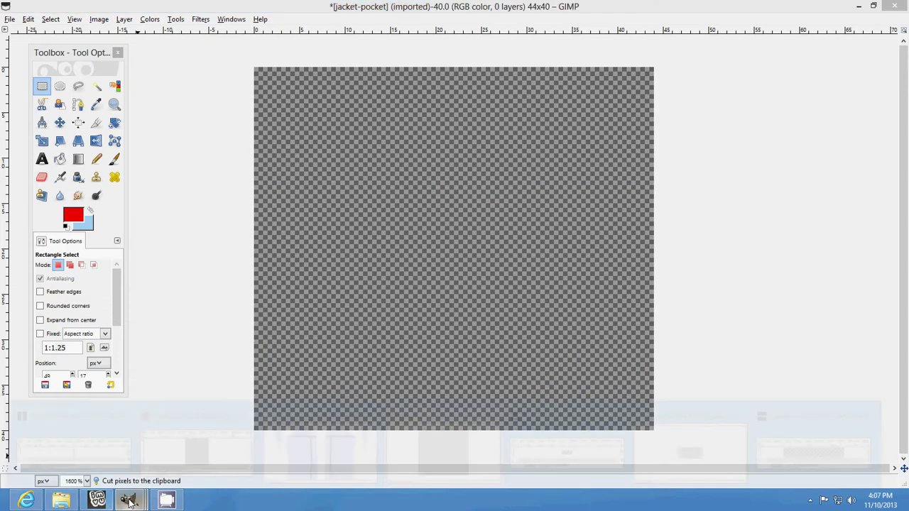
Paste the flapped pocket onto the 400×400 jacket below the waistband, left of the placket.
click(321, 435)
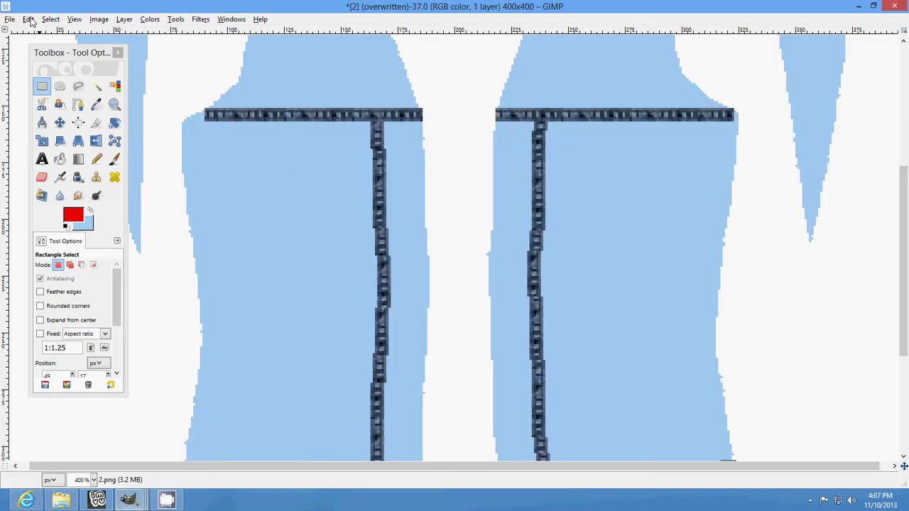
click(29, 19)
key(Escape)
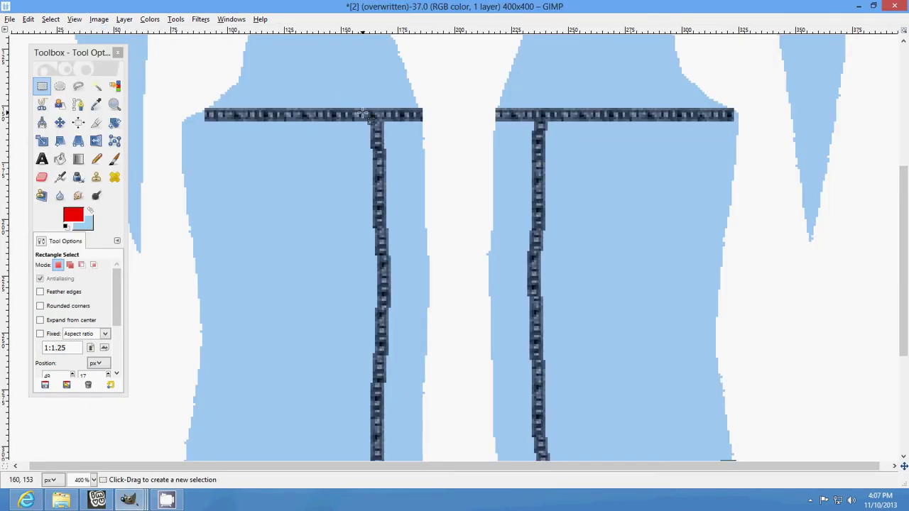
drag(370, 121, 344, 163)
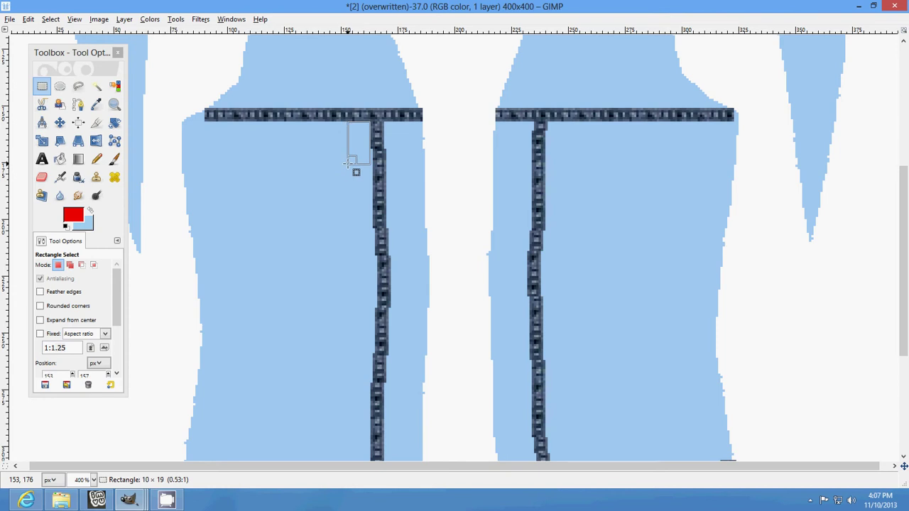
key(ctrl+shift+a)
click(29, 19)
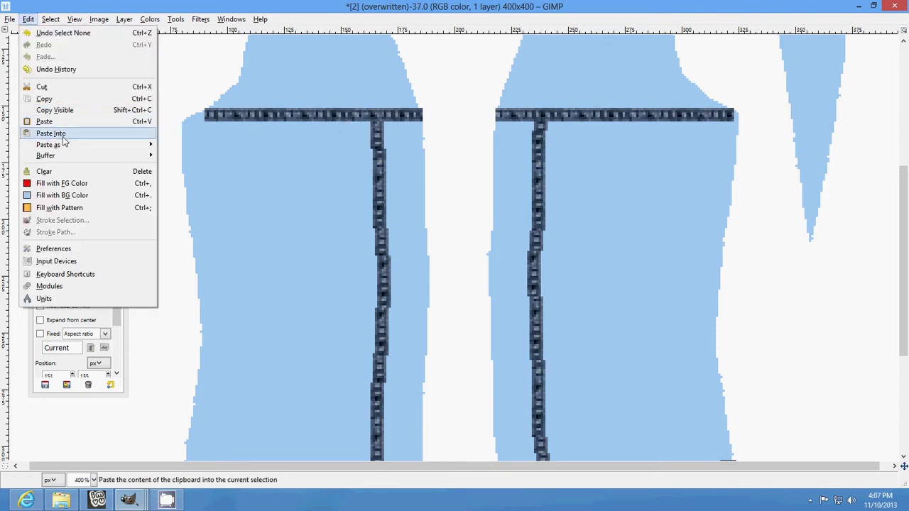
click(63, 134)
drag(460, 234, 303, 153)
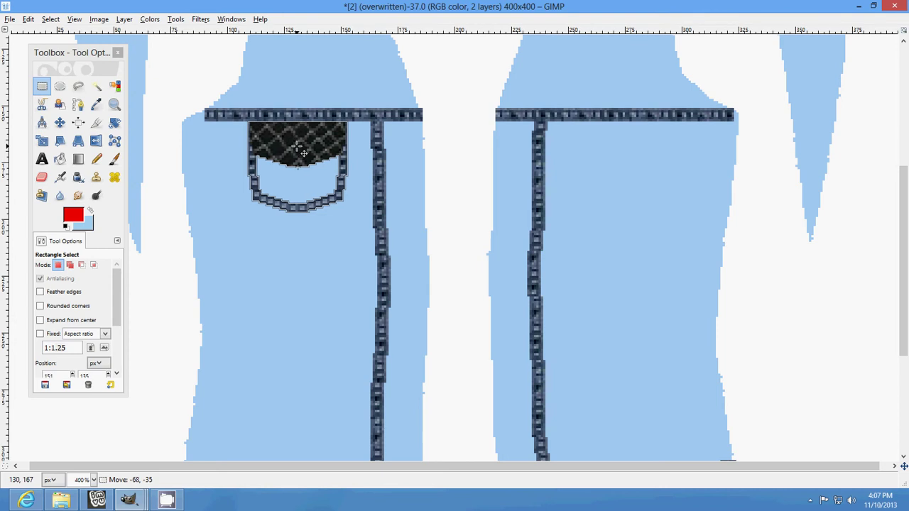
click(380, 125)
Undo a misplaced pocket paste into a small area beside the pocket.
drag(384, 120, 355, 162)
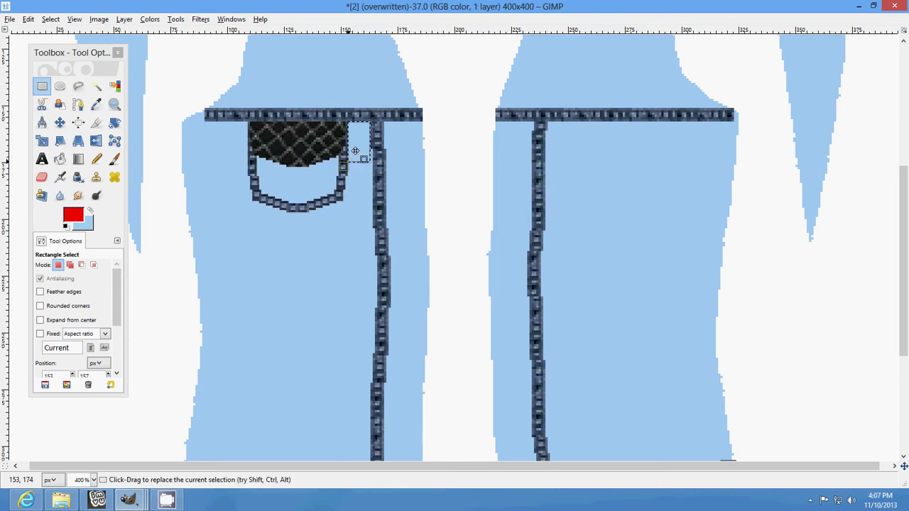
click(26, 21)
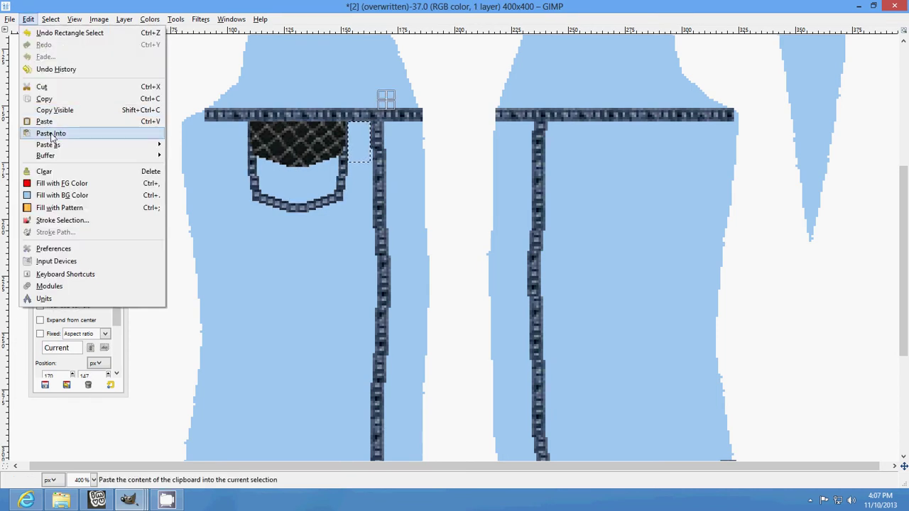
click(40, 132)
click(27, 19)
click(57, 33)
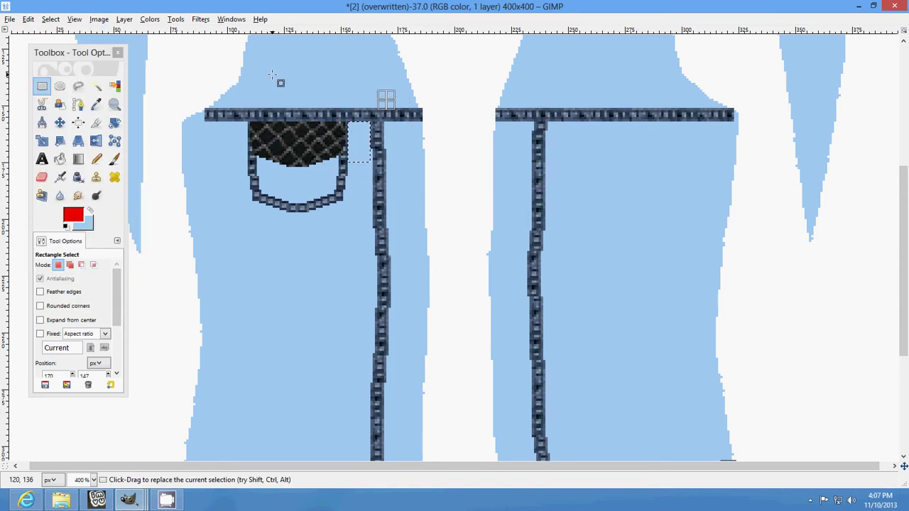
key(ctrl+shift+a)
Paste a second pocket onto the right jacket front, nudge it 3 px right, and anchor it.
click(27, 20)
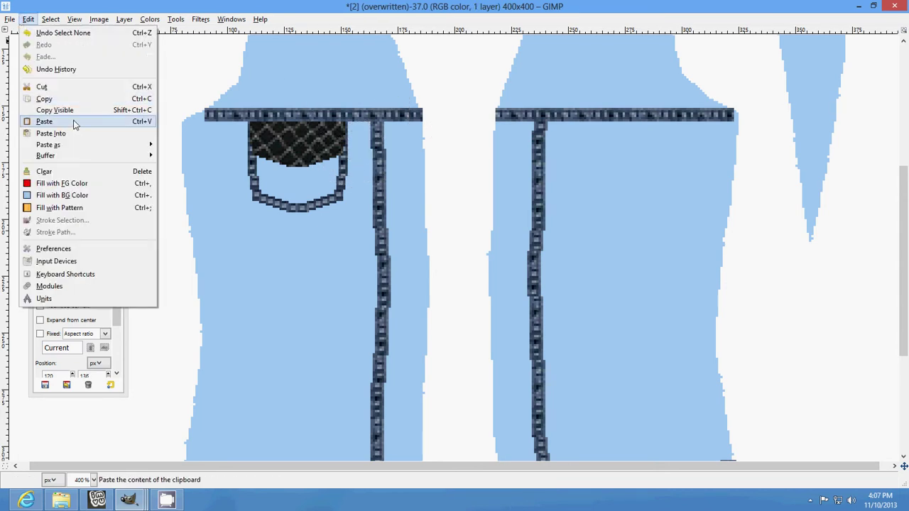
click(50, 132)
mouse_move(471, 217)
mouse_down()
mouse_move(643, 162)
mouse_move(628, 141)
mouse_up()
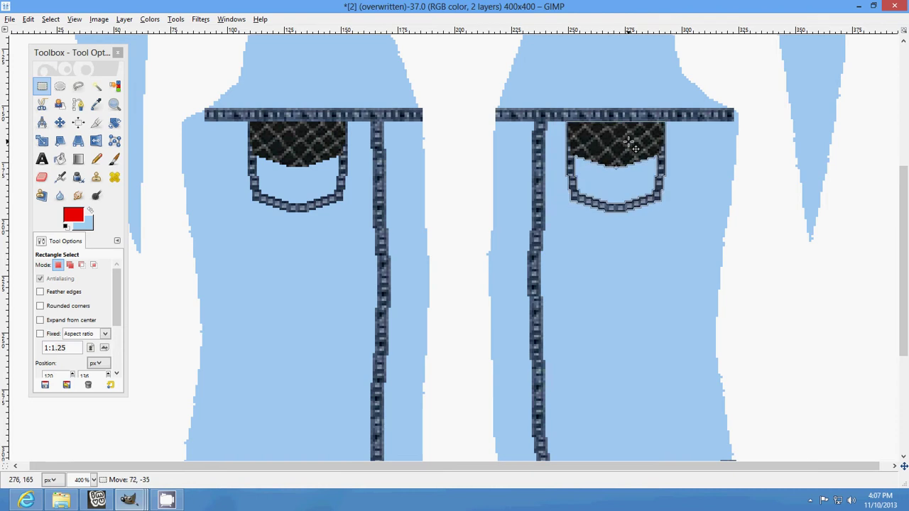
click(552, 130)
drag(546, 123, 571, 169)
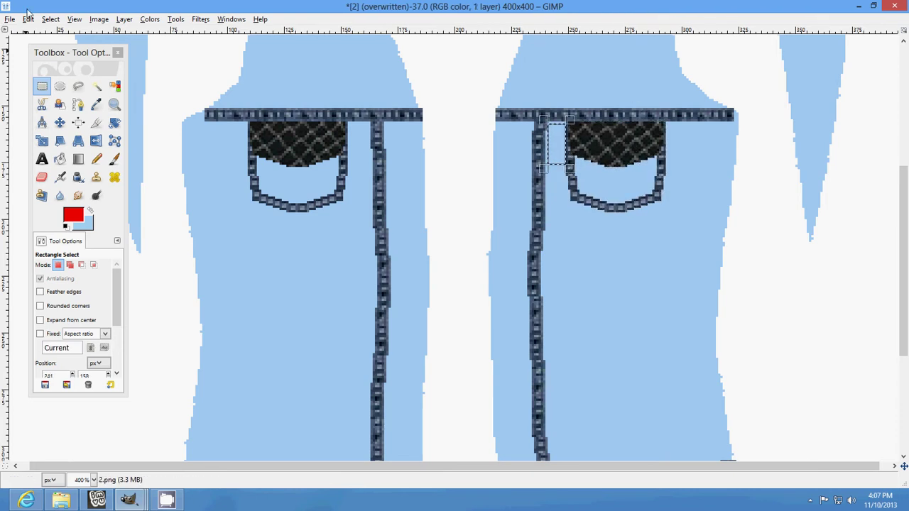
click(28, 20)
click(70, 33)
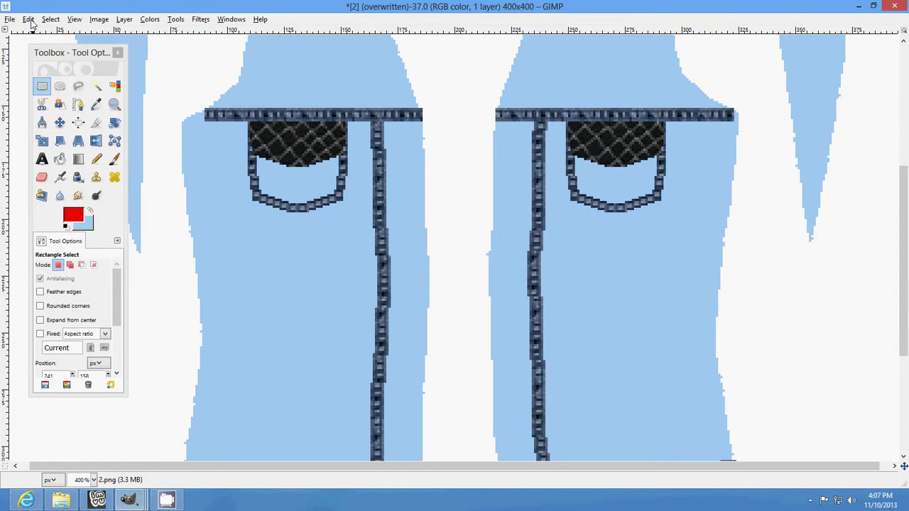
click(29, 19)
click(71, 32)
drag(623, 138, 630, 137)
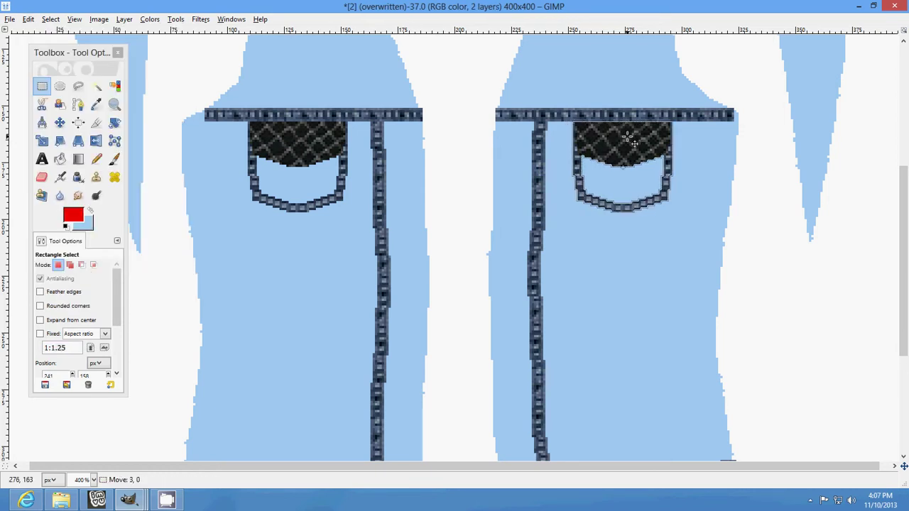
click(558, 136)
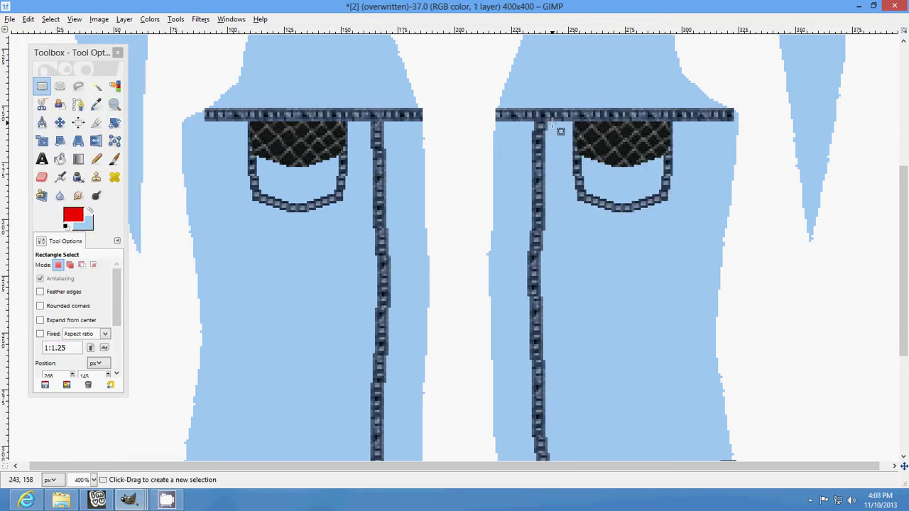
Bucket-fill both side panels red and select them by colour, then undo the selection.
drag(548, 122, 578, 175)
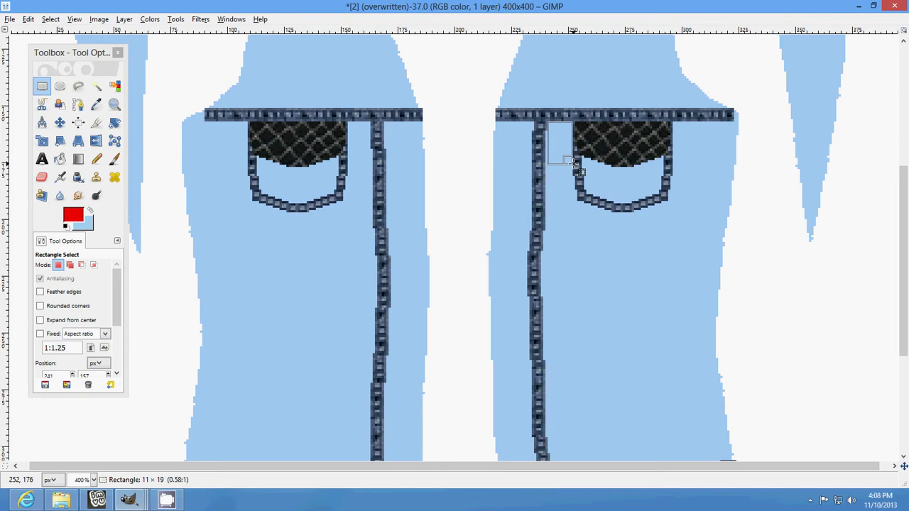
key(Escape)
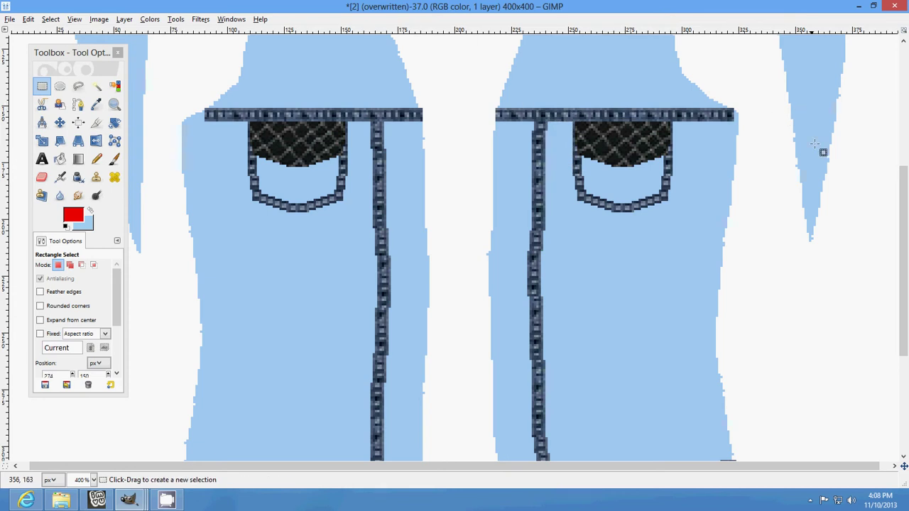
scroll(815, 145, up, 5)
click(60, 159)
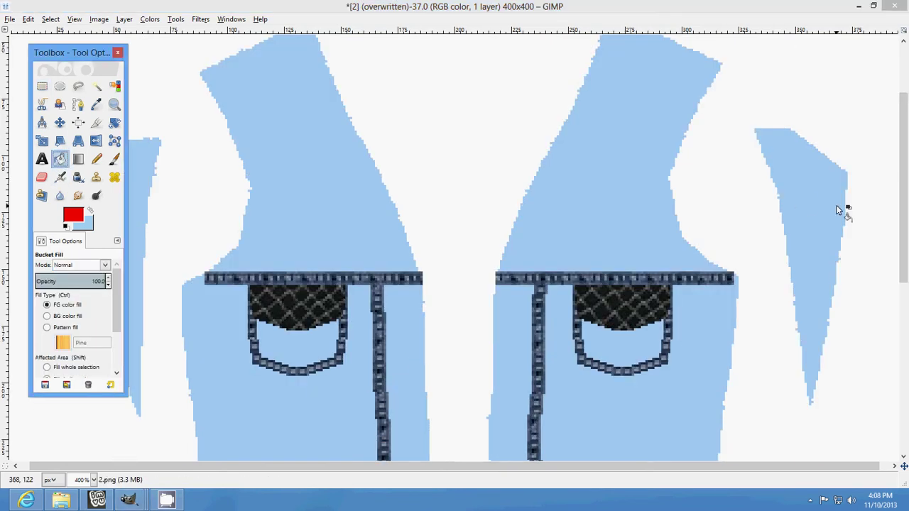
click(810, 208)
click(149, 172)
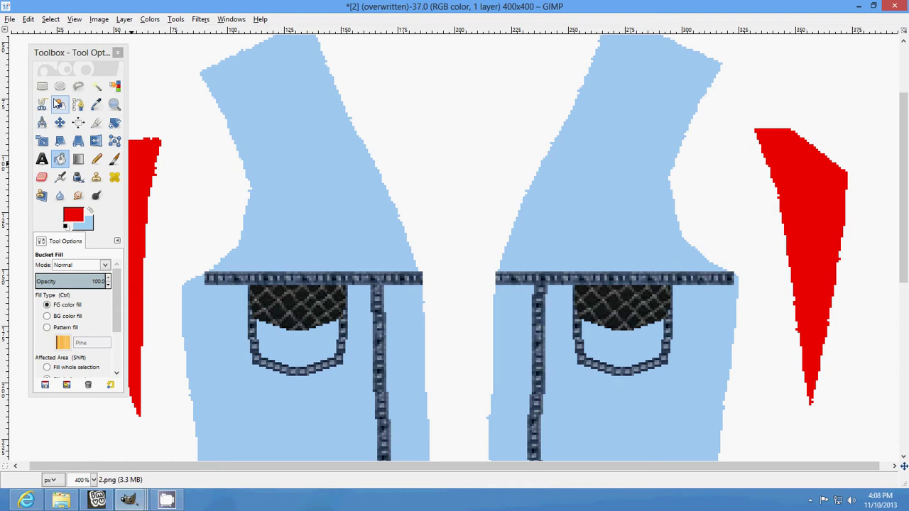
click(42, 86)
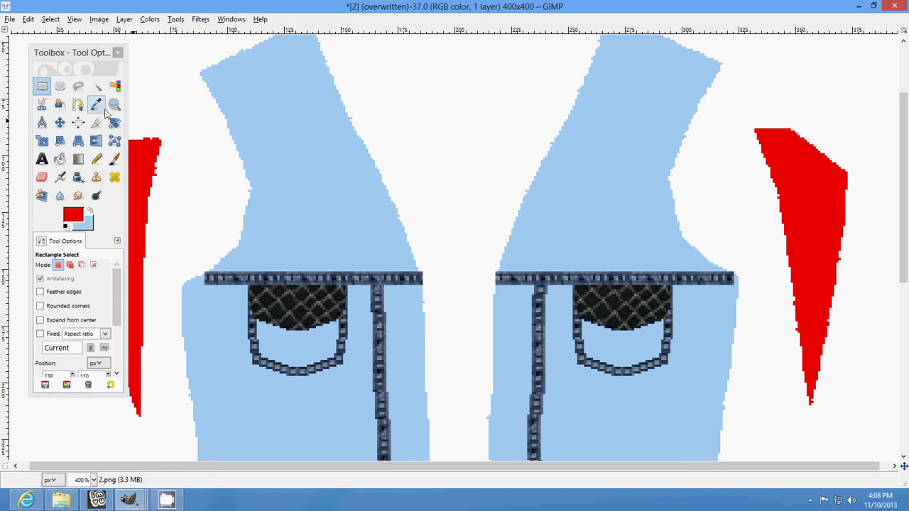
click(113, 87)
click(146, 214)
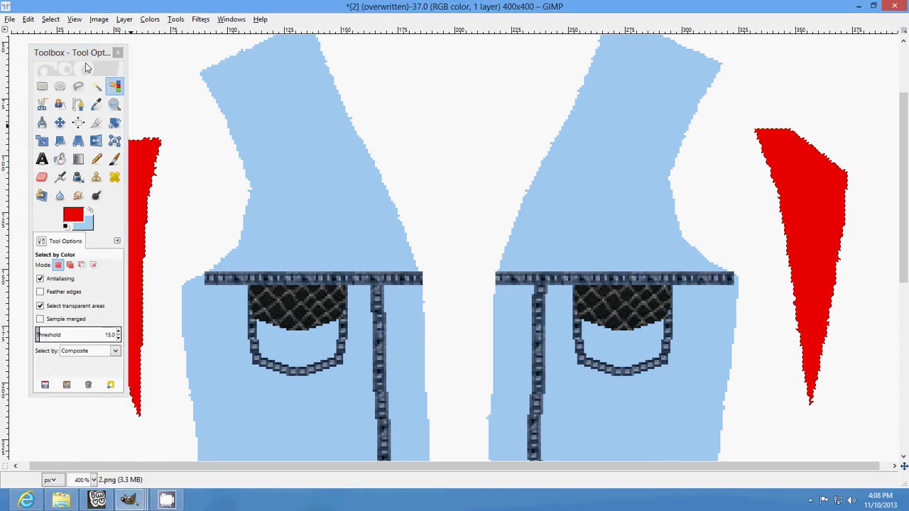
key(alt+e)
key(Return)
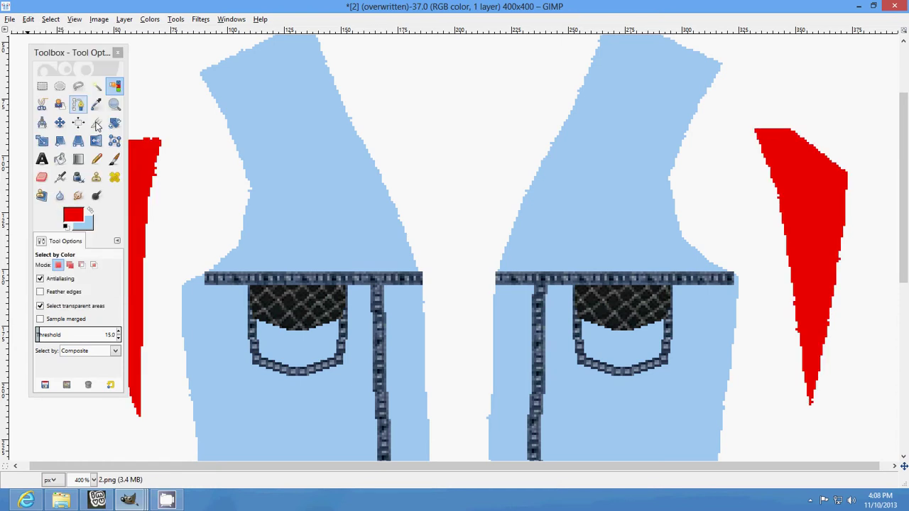
Undo the red side-panel fills and the earlier rectangle selections.
click(43, 87)
click(28, 20)
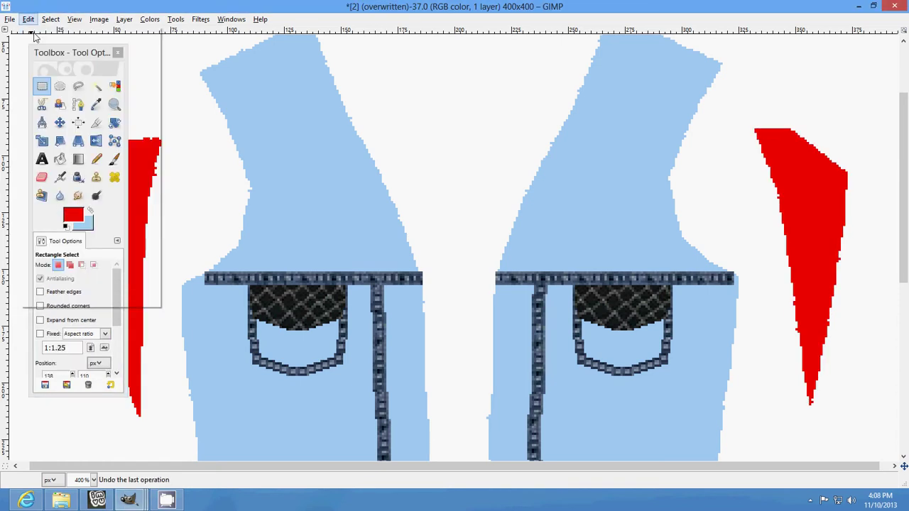
click(610, 316)
click(28, 19)
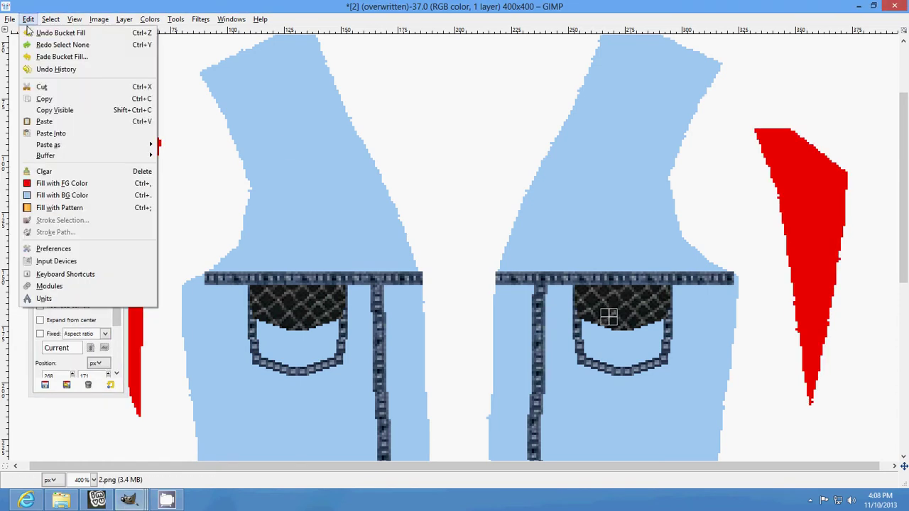
click(60, 33)
click(29, 19)
click(28, 19)
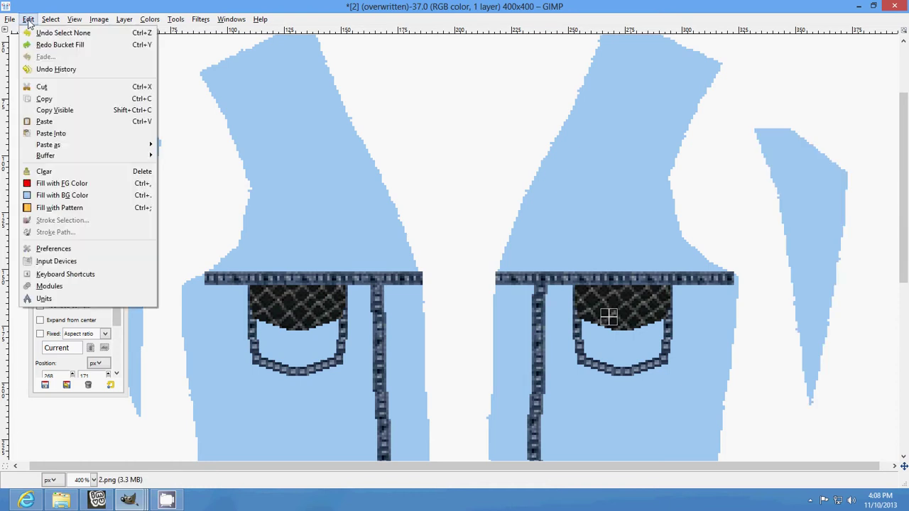
click(32, 33)
click(42, 33)
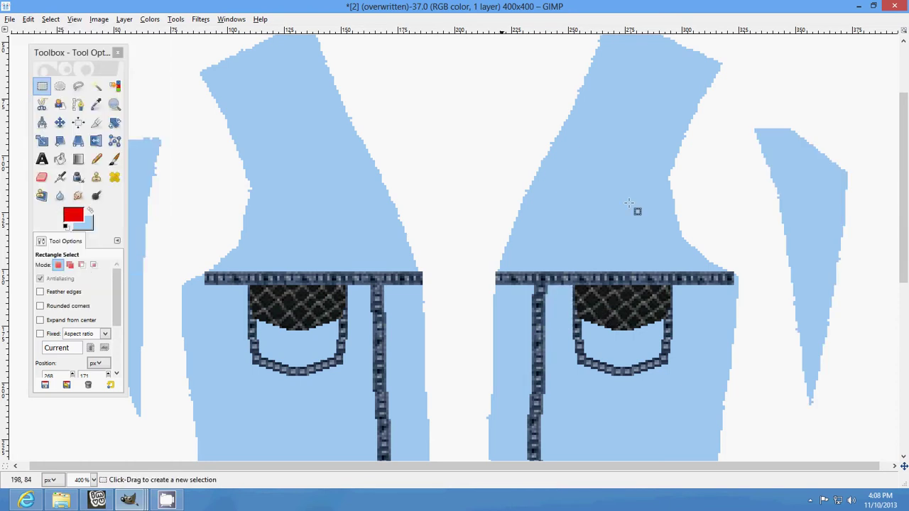
Re-paste the right pocket, nudge it slightly up, and anchor it again.
click(29, 19)
click(35, 120)
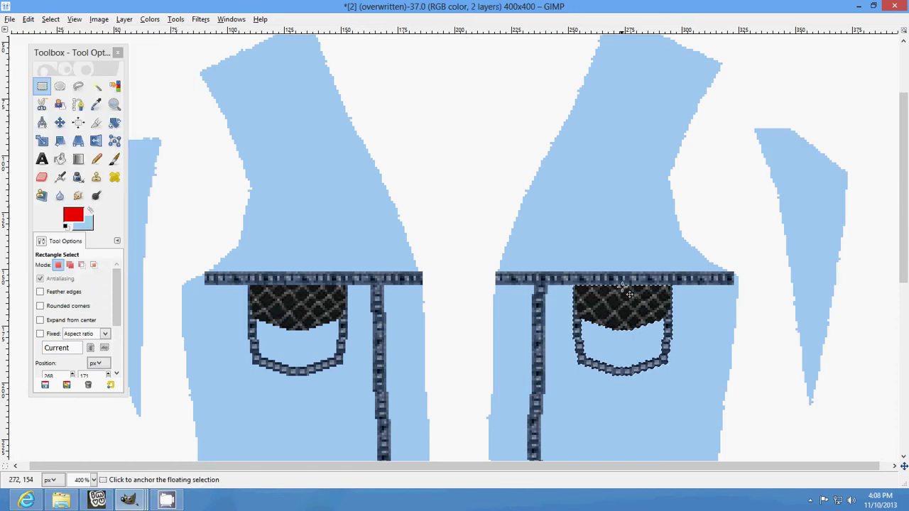
drag(613, 300, 613, 299)
click(551, 285)
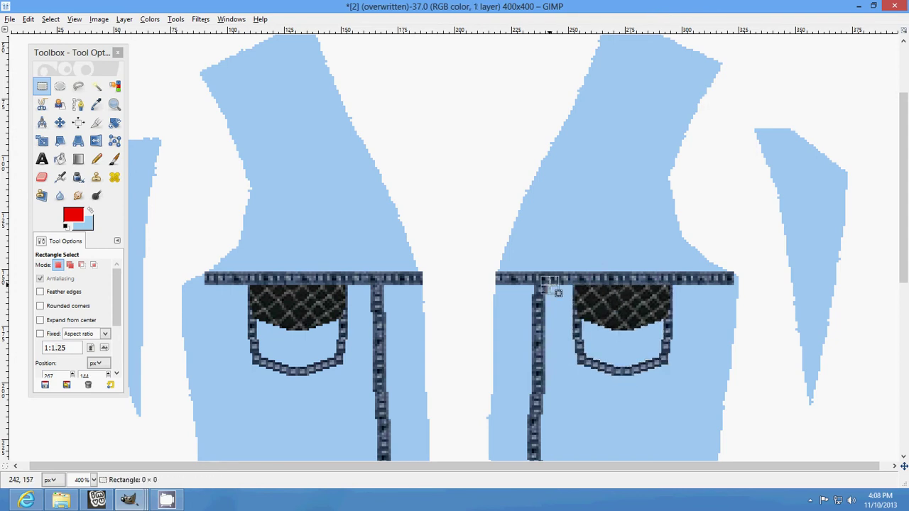
drag(549, 286, 575, 331)
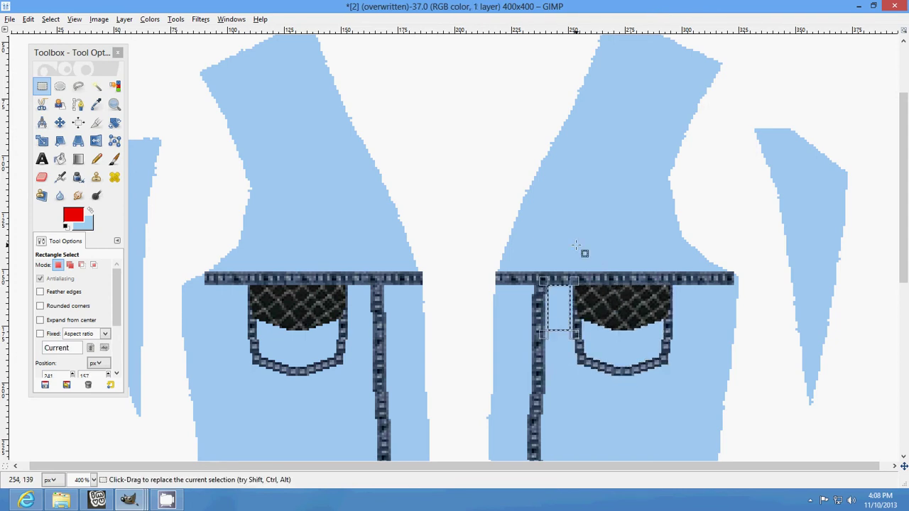
click(584, 254)
Refill the right and left side panels red and select both by colour.
click(60, 158)
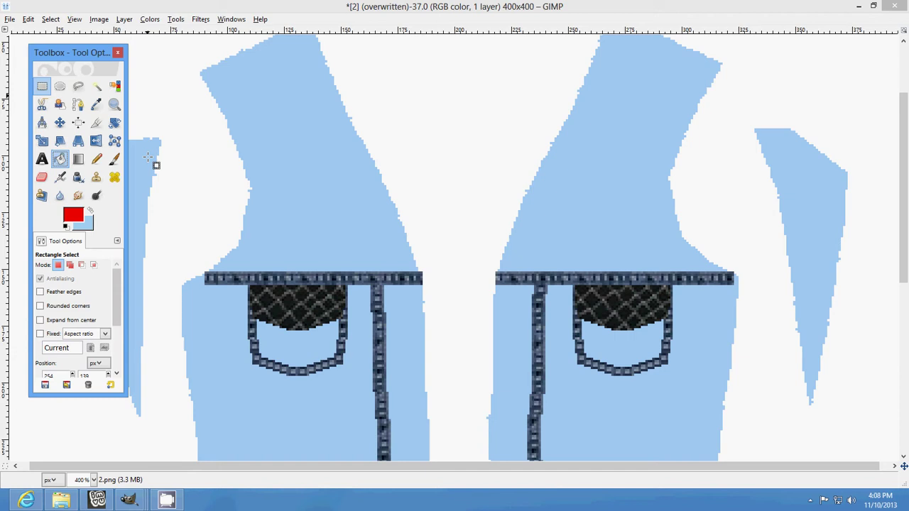
click(827, 267)
click(147, 220)
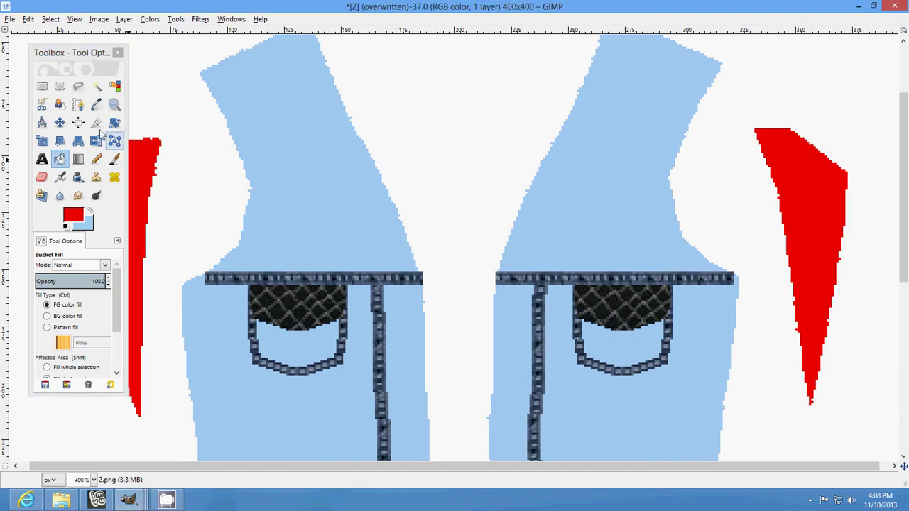
click(42, 86)
click(114, 85)
click(146, 213)
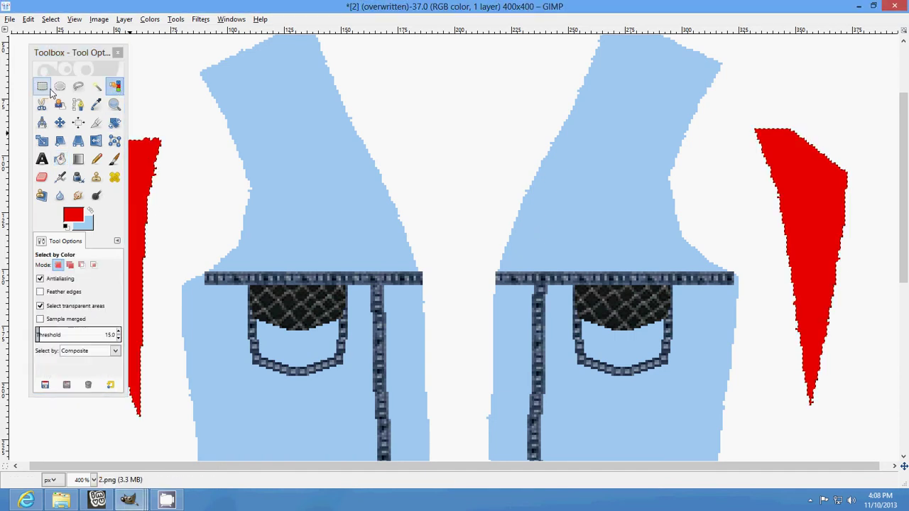
click(42, 86)
mouse_move(128, 500)
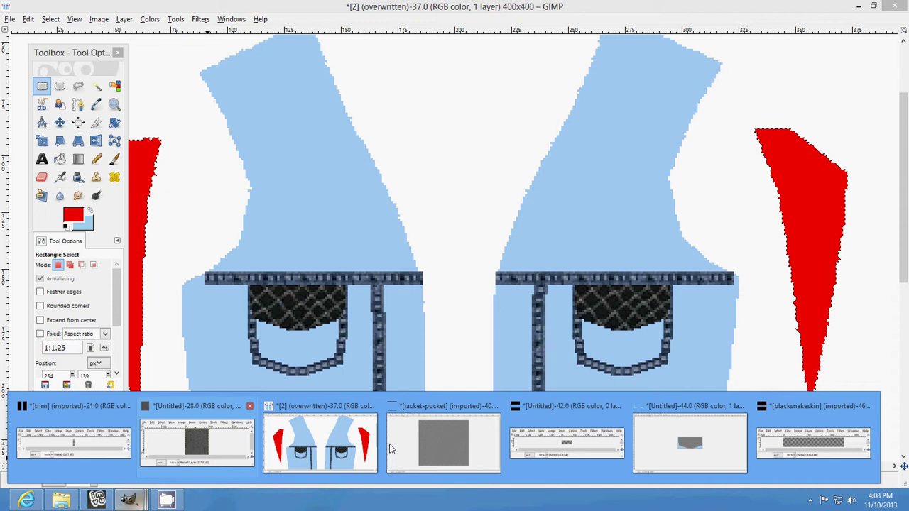
Paste the blacksnakeskin texture into the red side panels and anchor it in place.
click(815, 430)
click(162, 68)
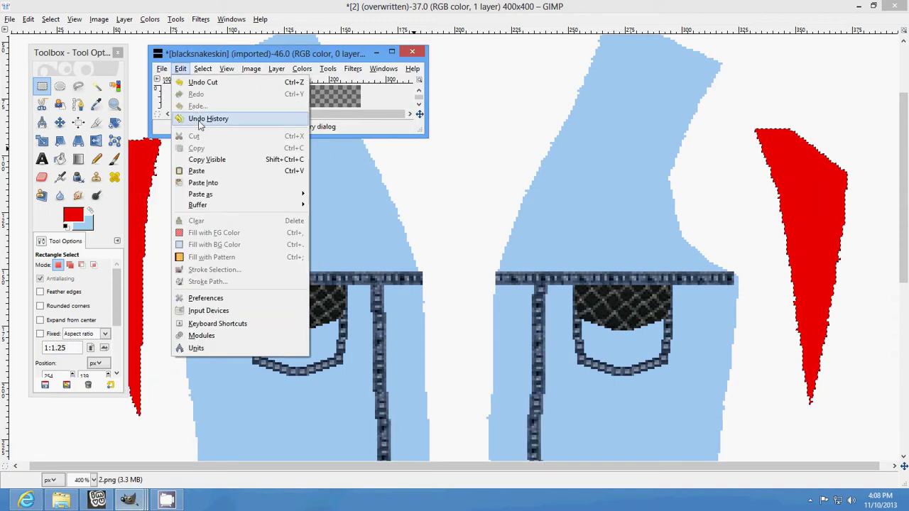
click(184, 82)
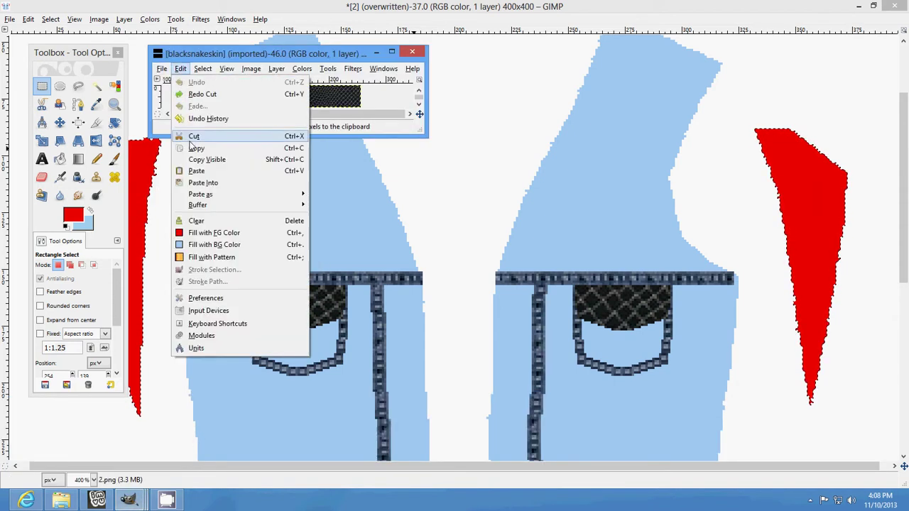
click(194, 136)
click(29, 19)
click(44, 120)
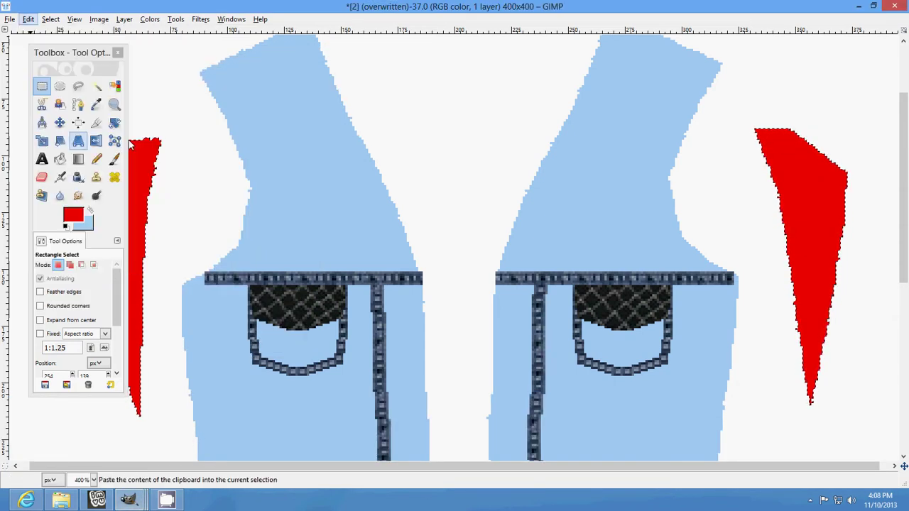
mouse_move(629, 313)
mouse_down()
mouse_move(906, 213)
mouse_move(906, 201)
mouse_up()
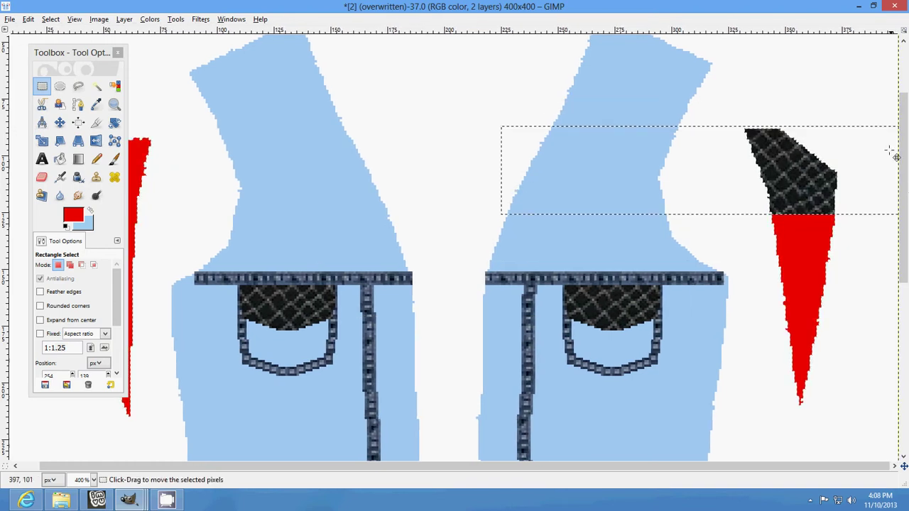
click(790, 108)
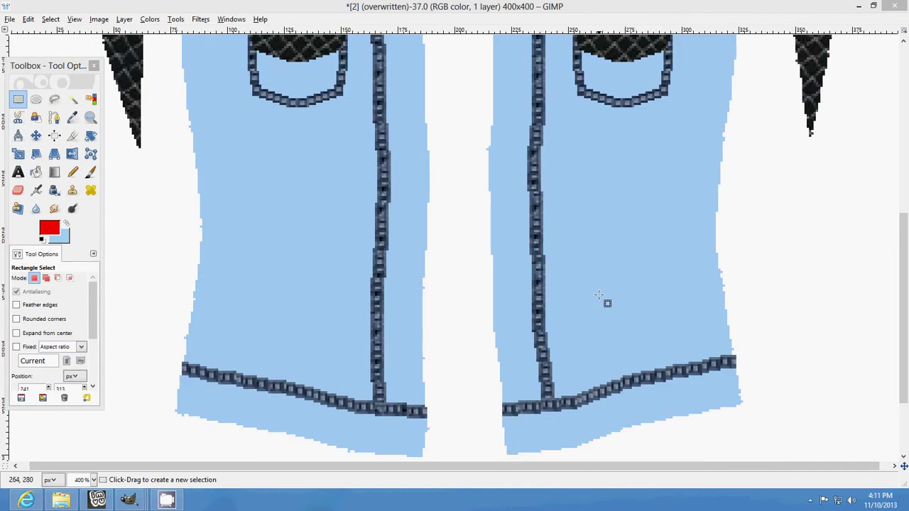
Apply Colorify with the white/grey colour to turn the jacket texture grey.
click(151, 20)
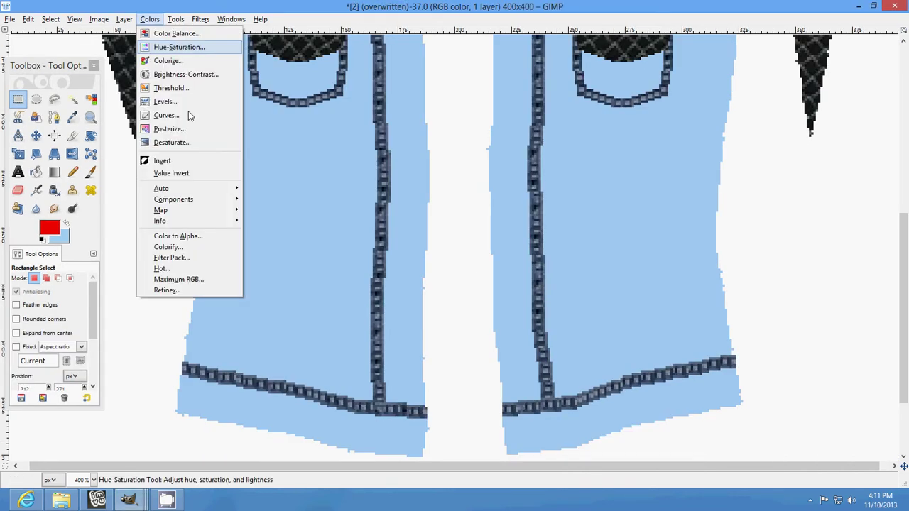
click(168, 247)
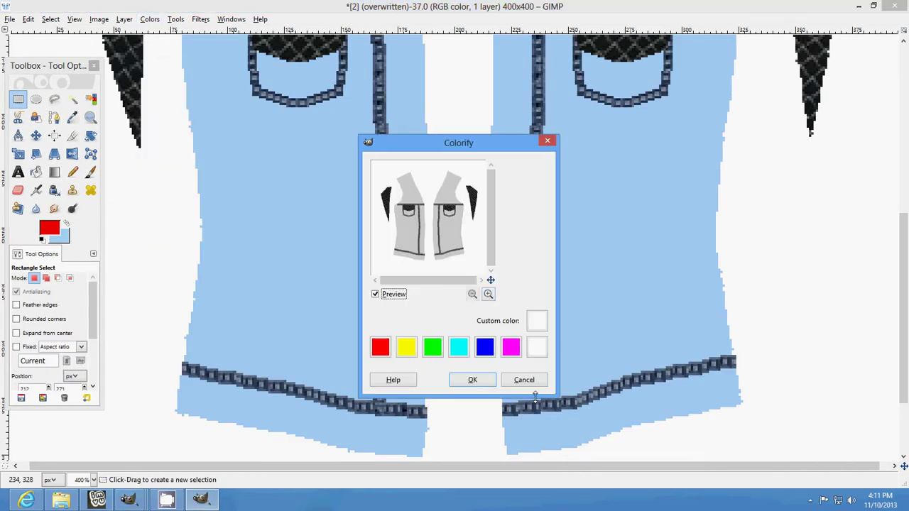
click(473, 380)
scroll(523, 308, up, 4)
scroll(523, 308, up, 2)
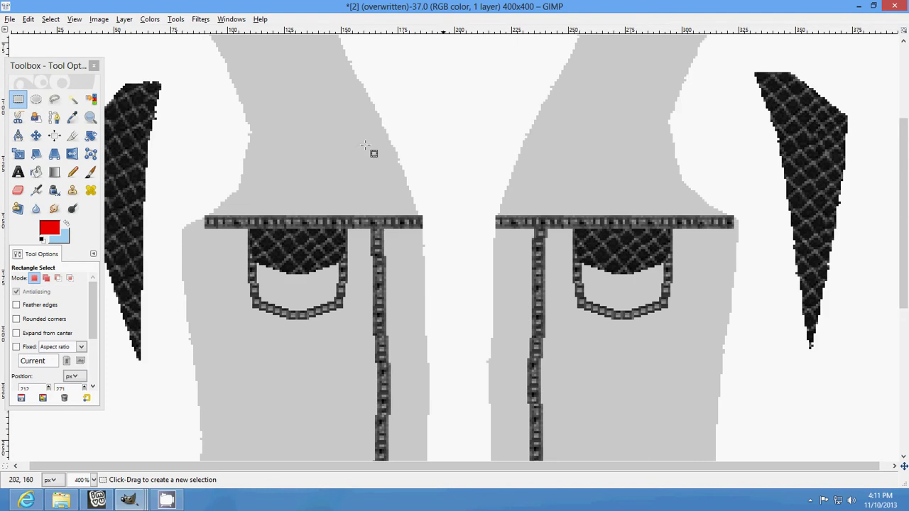
Overwrite 2.png with the grey jacket texture.
click(10, 20)
click(61, 152)
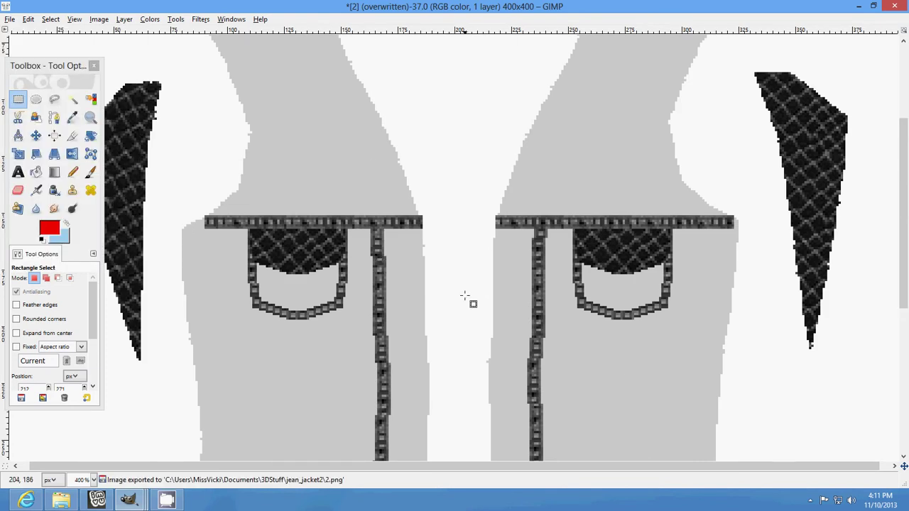
scroll(469, 298, down, 5)
scroll(466, 296, up, 3)
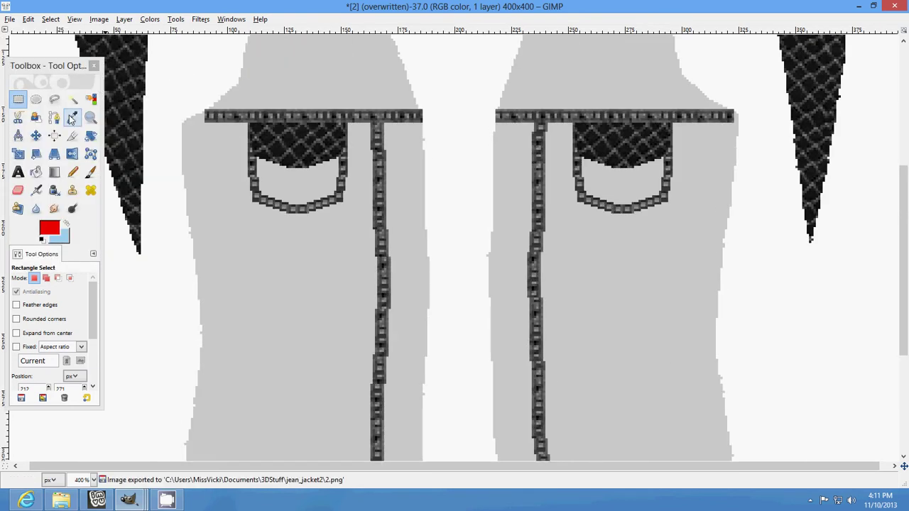
Select the light-grey jacket areas by colour, then bring the Untitled denim image forward.
click(90, 99)
click(255, 226)
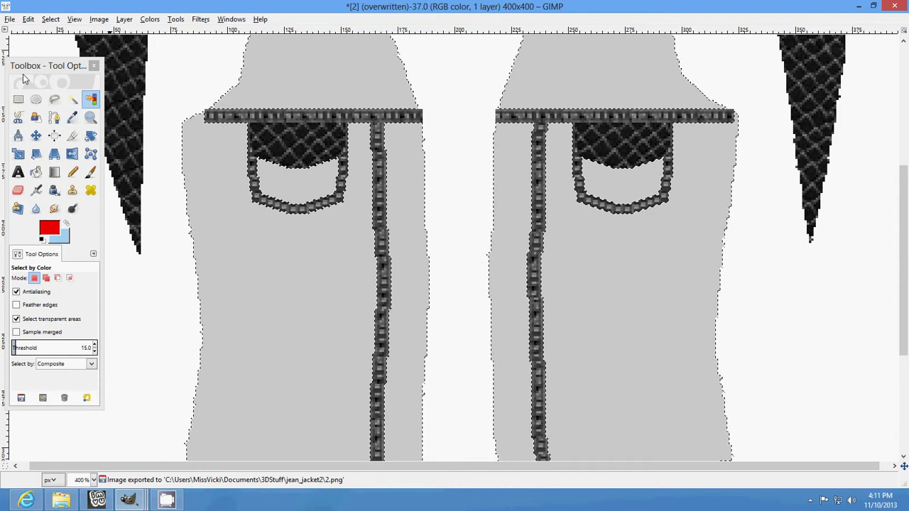
mouse_move(128, 501)
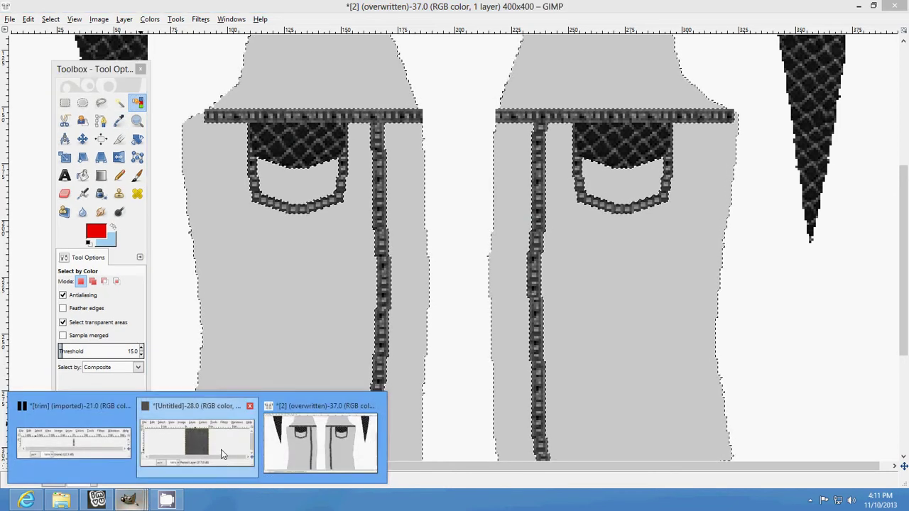
click(193, 435)
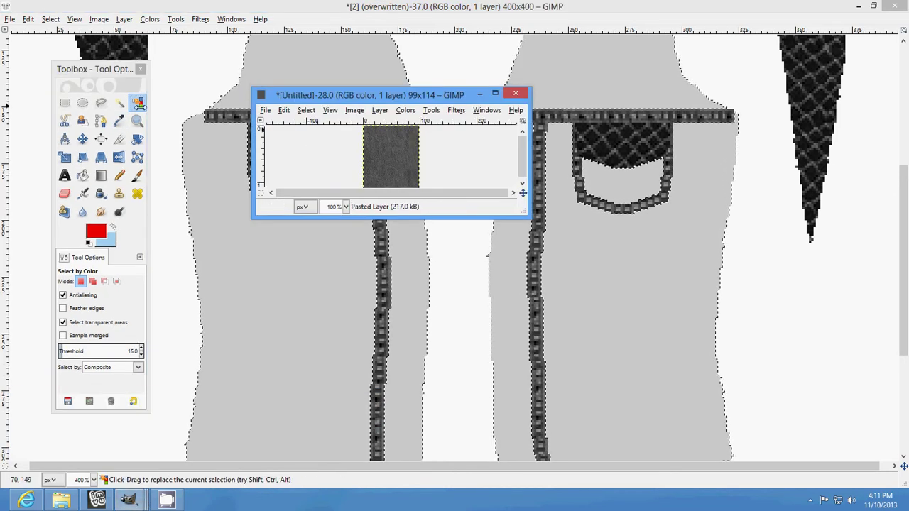
key(r)
Cut the denim swatch from Untitled and paste it into the jacket image.
click(403, 111)
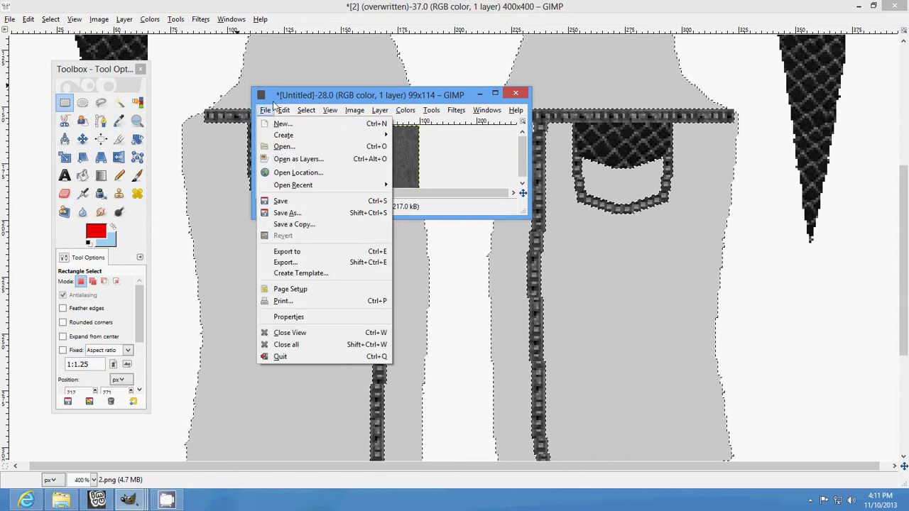
mouse_move(284, 110)
click(292, 175)
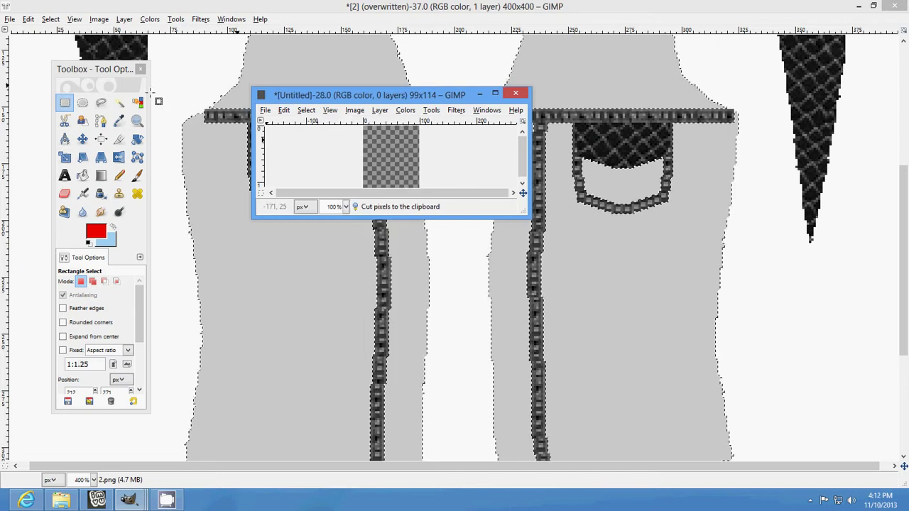
click(28, 19)
click(50, 121)
Move and anchor denim patches over the left shoulder and left front panel.
scroll(472, 324, up, 5)
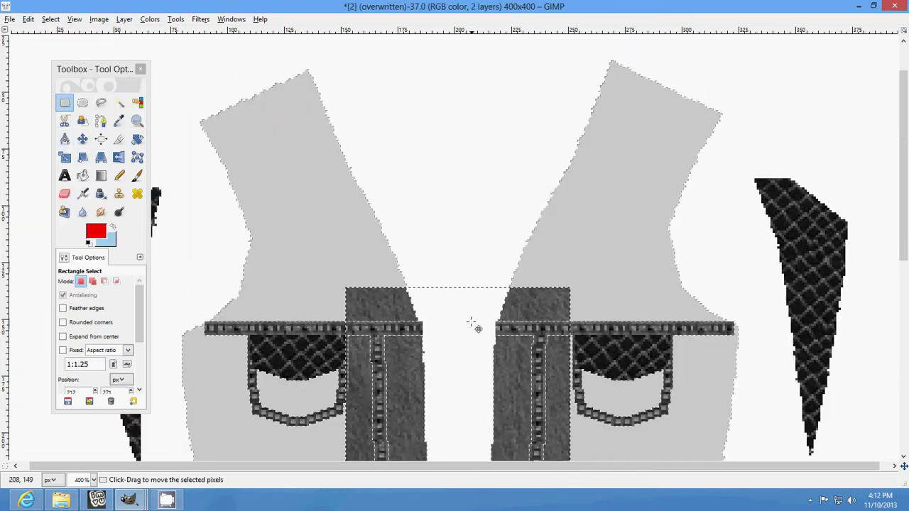
drag(472, 323, 318, 112)
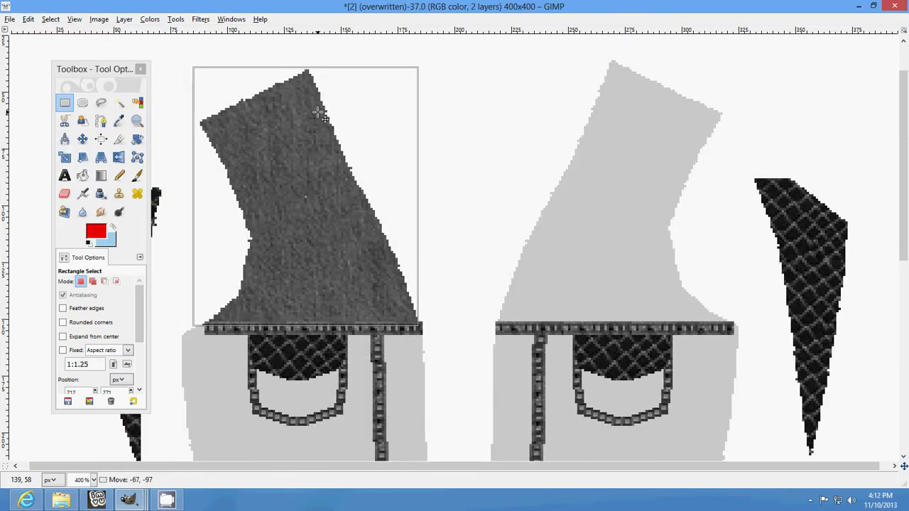
click(483, 167)
scroll(455, 171, down, 3)
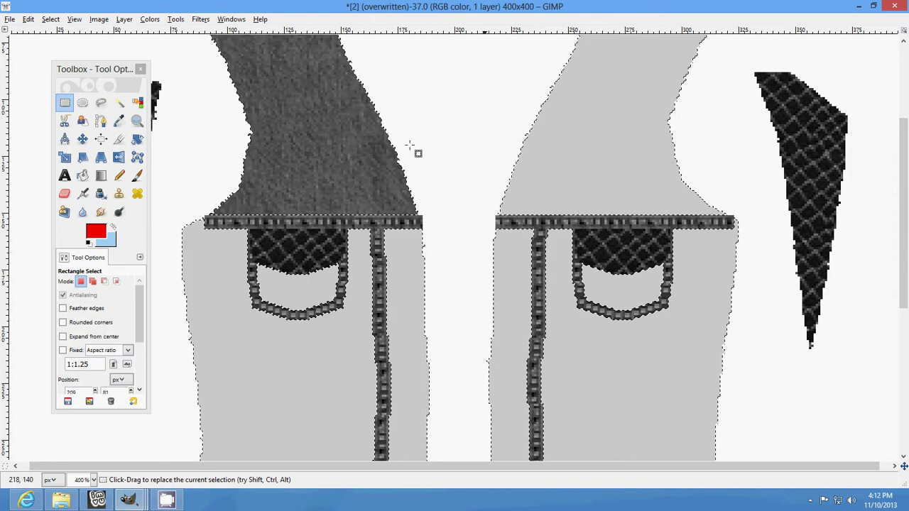
click(28, 19)
click(45, 131)
drag(406, 249, 284, 308)
click(486, 228)
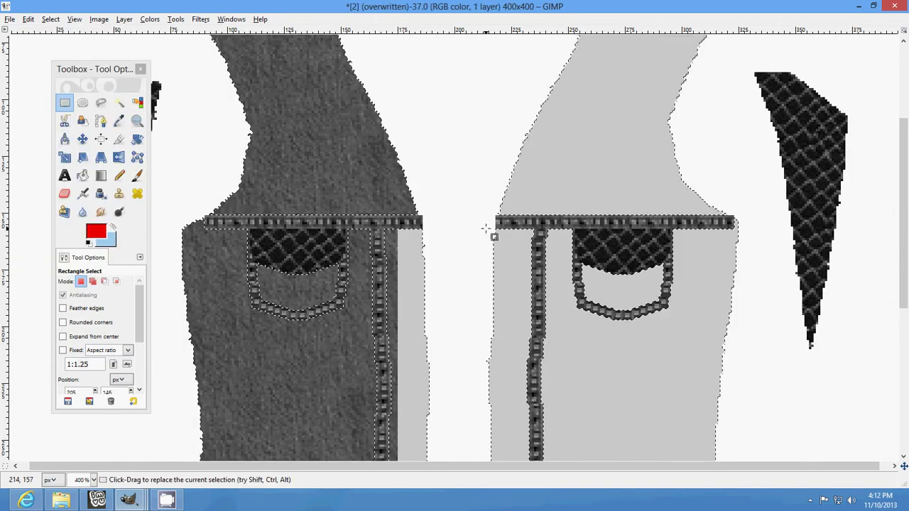
Paste a denim patch into the selection and anchor it on the right front panel.
scroll(486, 229, down, 3)
click(29, 20)
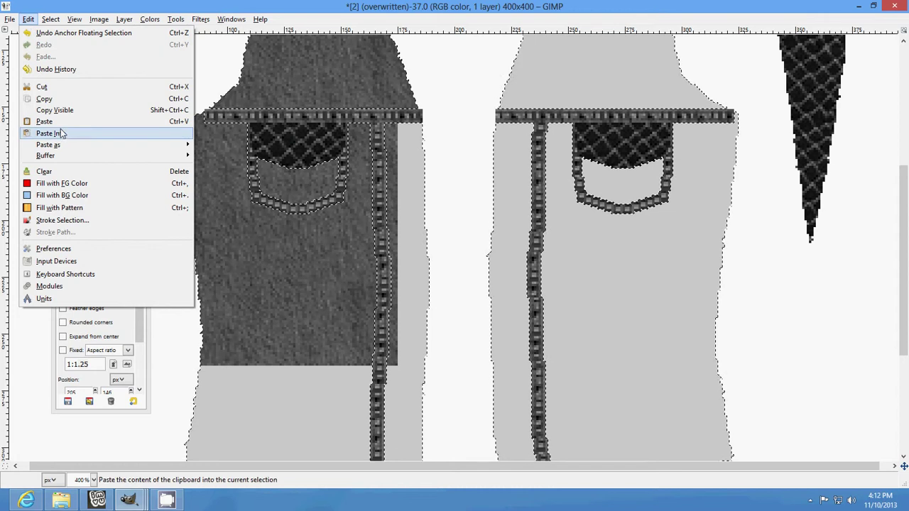
click(61, 133)
drag(544, 315, 641, 278)
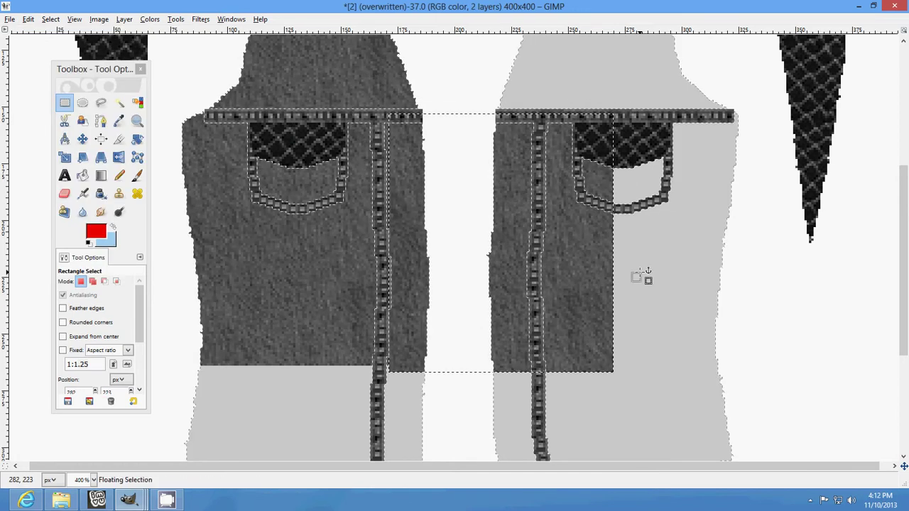
click(641, 277)
Cover the right shoulder with two denim patches, nudging and anchoring each.
scroll(642, 277, up, 3)
click(29, 20)
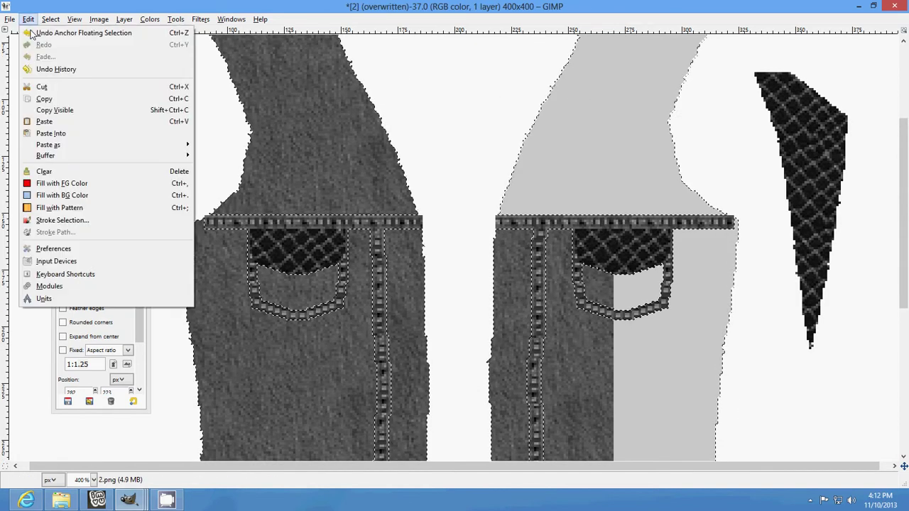
click(70, 133)
drag(491, 354, 679, 77)
scroll(609, 98, up, 4)
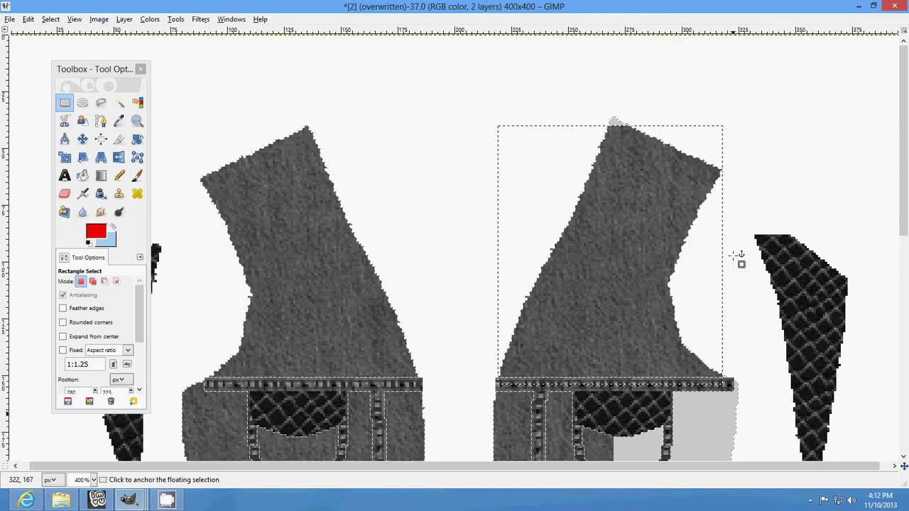
drag(653, 148, 597, 143)
click(385, 135)
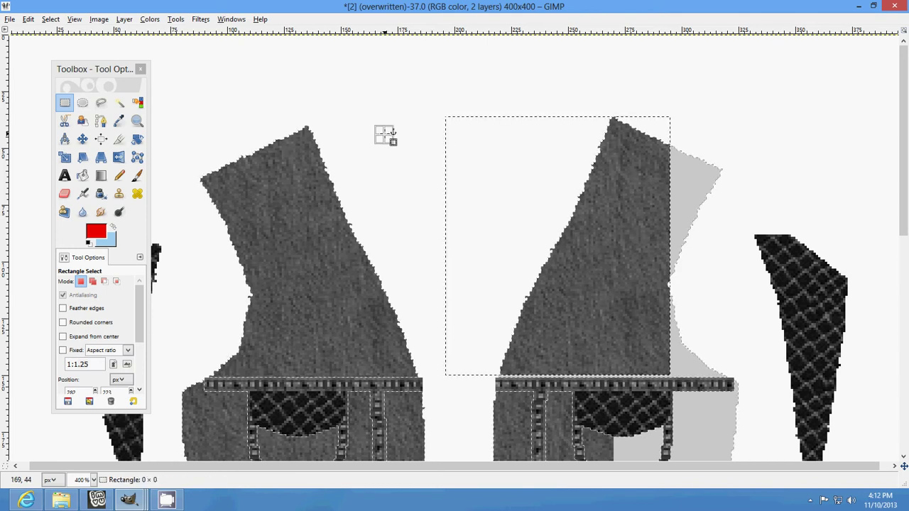
click(29, 20)
click(92, 133)
mouse_move(476, 421)
mouse_down()
mouse_move(765, 173)
mouse_move(765, 211)
mouse_move(763, 199)
mouse_up()
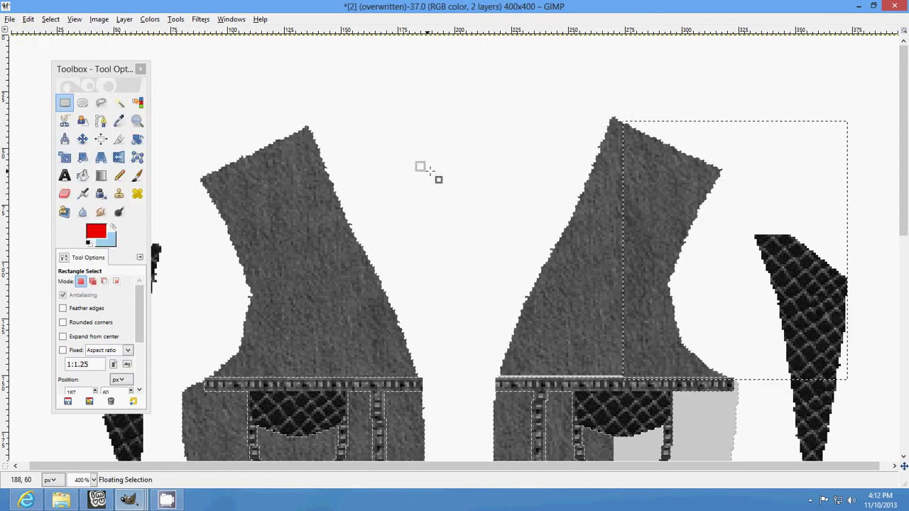
click(421, 166)
Anchor two more denim patches over the shoulder edge and the right panel's outer side.
scroll(422, 166, down, 3)
click(28, 20)
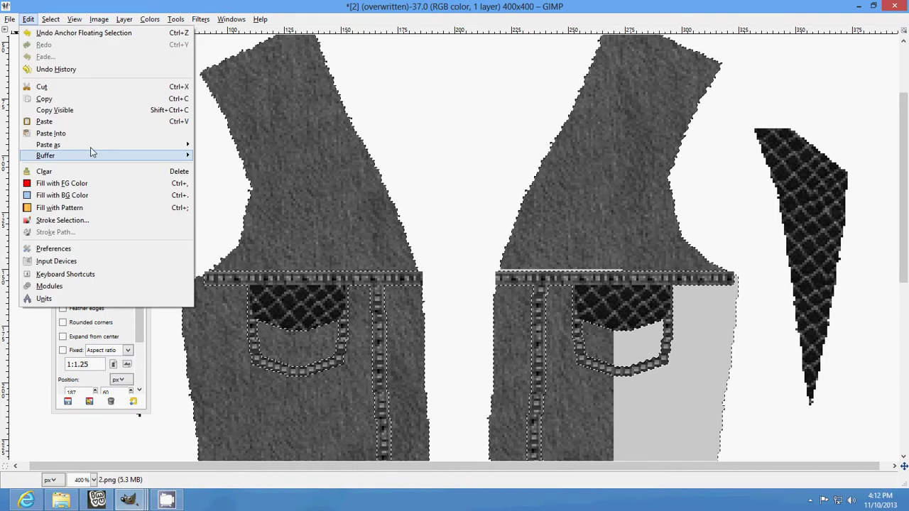
click(92, 133)
drag(448, 253, 636, 252)
scroll(636, 253, down, 5)
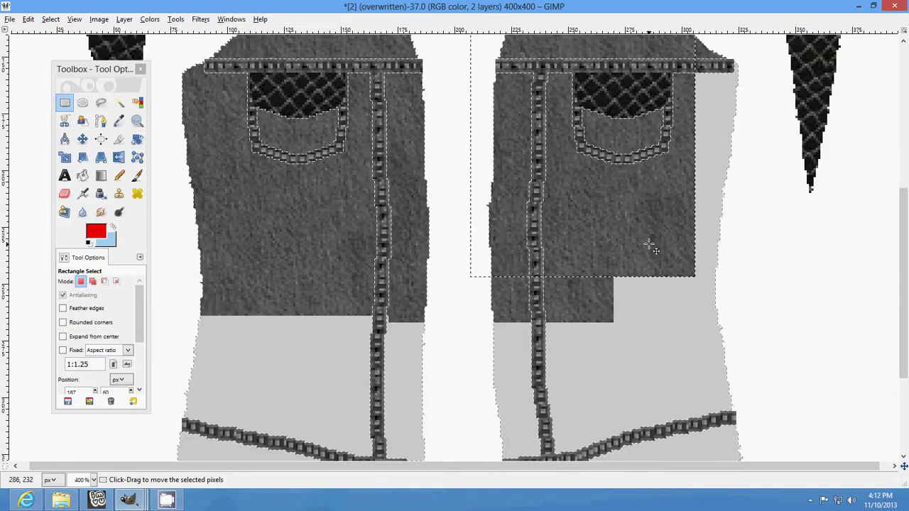
click(646, 245)
click(29, 19)
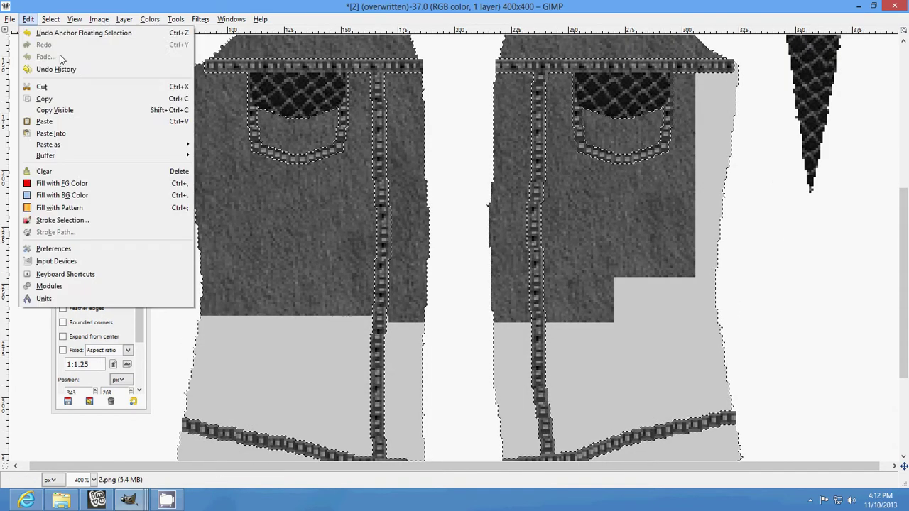
click(85, 133)
mouse_move(432, 248)
mouse_down()
mouse_move(744, 311)
mouse_move(733, 297)
mouse_up()
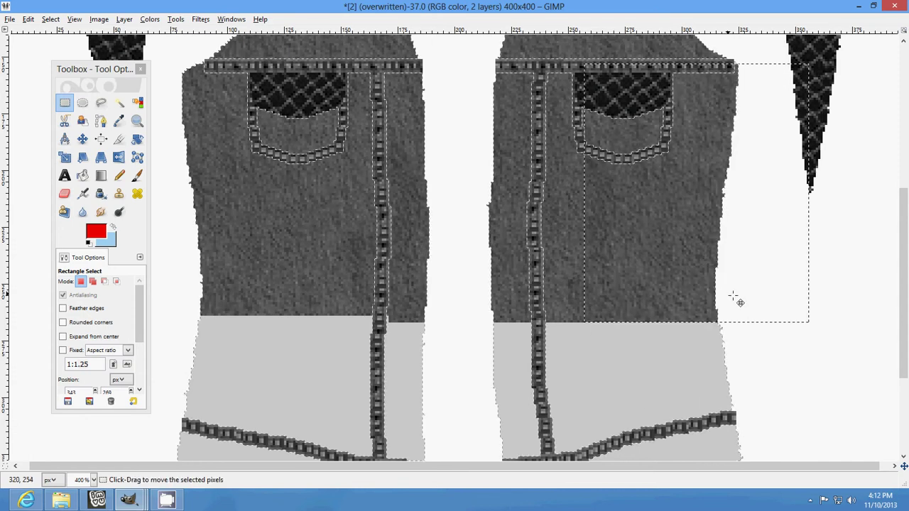
click(810, 373)
Right-click the taskbar entry repeatedly and pick options from its menu.
click(810, 500)
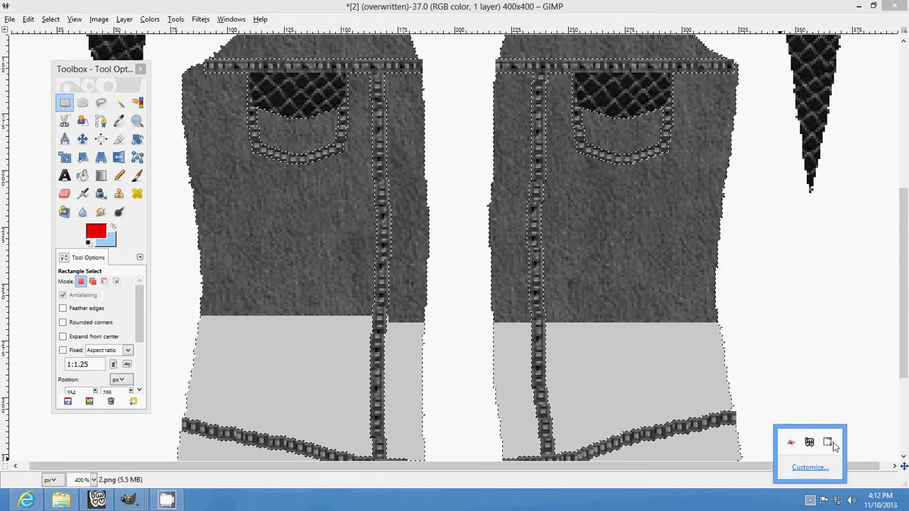
right_click(827, 442)
click(871, 419)
click(811, 500)
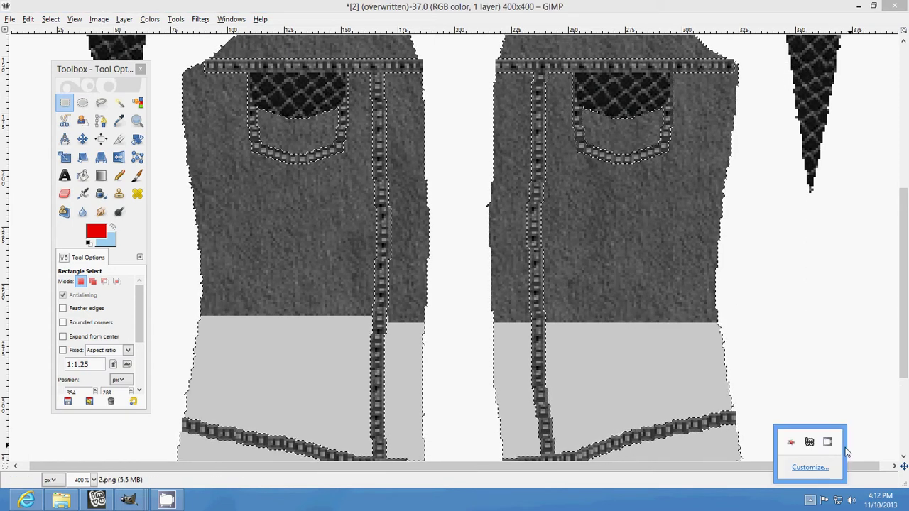
right_click(834, 441)
click(866, 402)
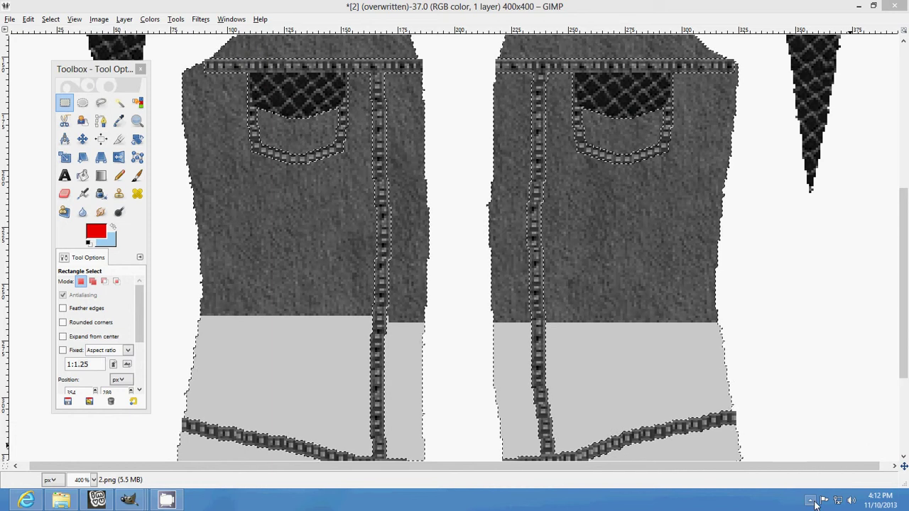
click(811, 500)
right_click(836, 443)
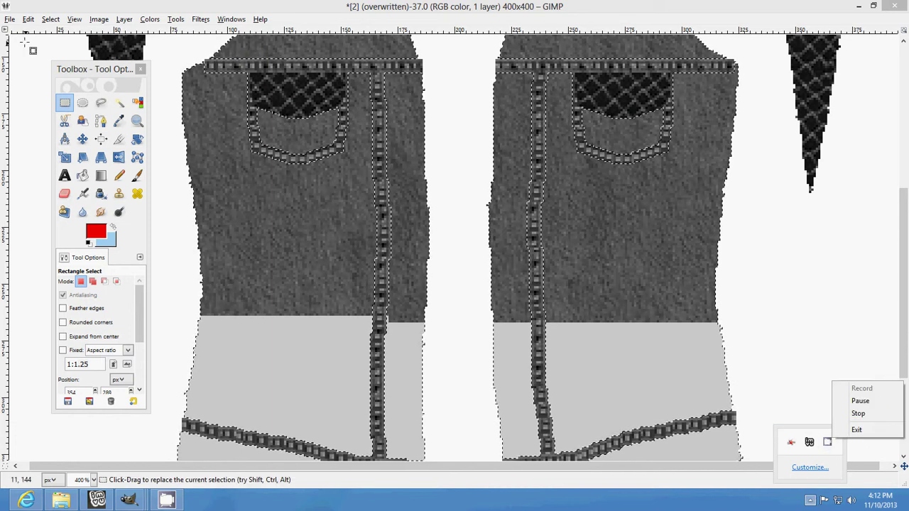
Paste and anchor denim patches over the lower left panel and left hem.
click(28, 19)
click(44, 122)
mouse_move(478, 351)
mouse_down()
mouse_move(269, 474)
mouse_move(296, 442)
mouse_up()
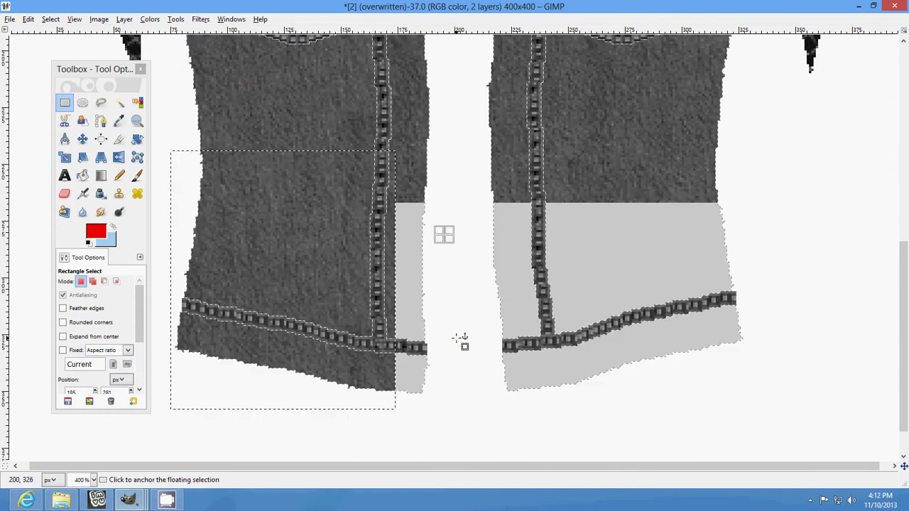
click(462, 341)
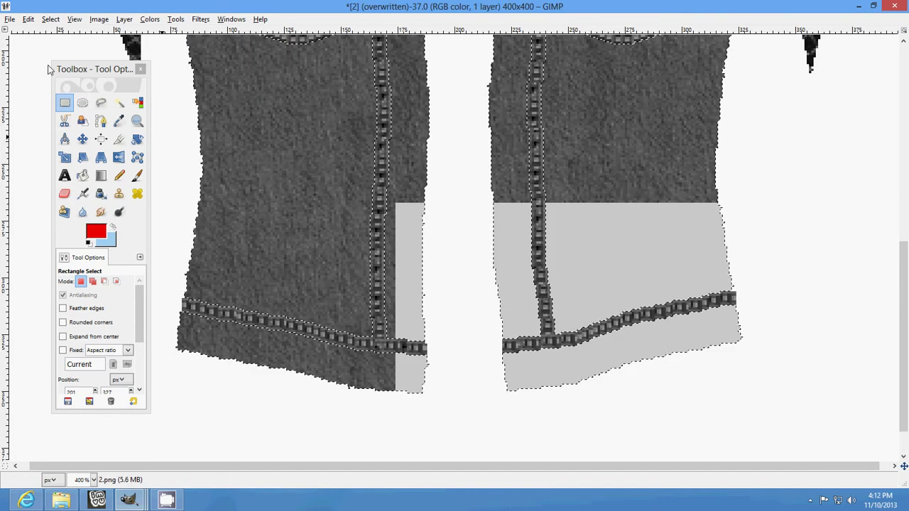
click(28, 19)
click(51, 134)
drag(411, 77, 462, 384)
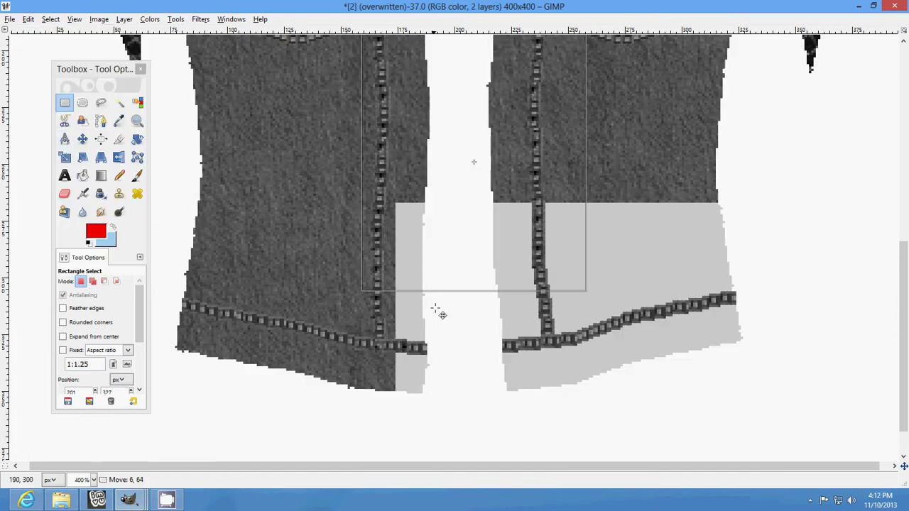
click(511, 370)
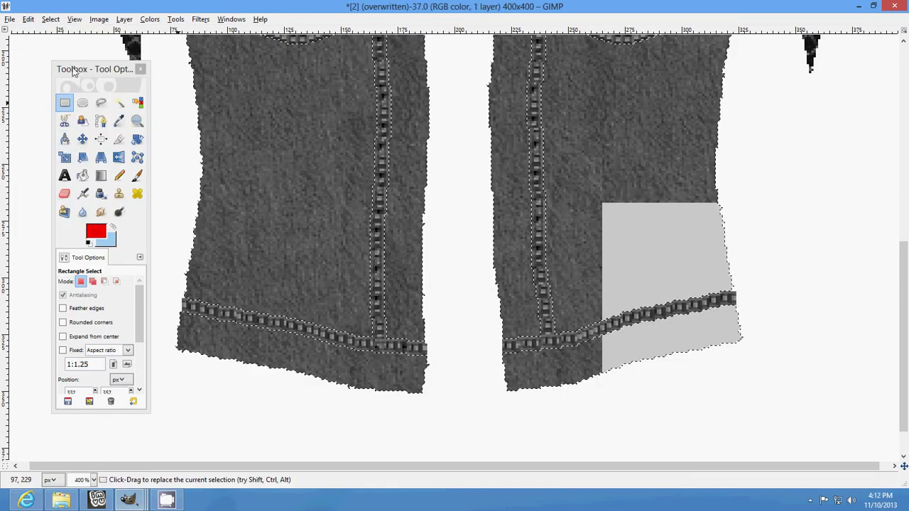
Paste and anchor a denim patch over the lower right panel.
click(29, 19)
click(51, 134)
drag(401, 92, 674, 373)
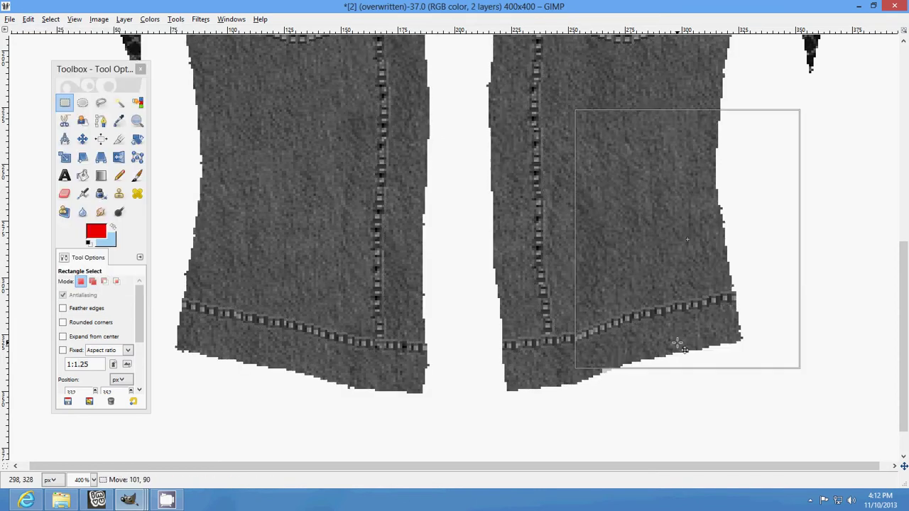
click(772, 455)
scroll(498, 299, up, 3)
scroll(483, 299, up, 2)
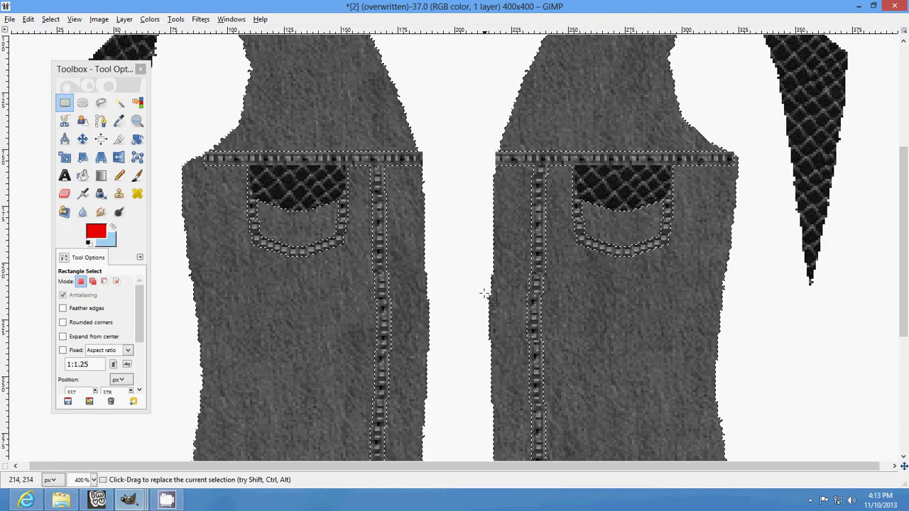
scroll(469, 277, up, 2)
scroll(329, 178, up, 3)
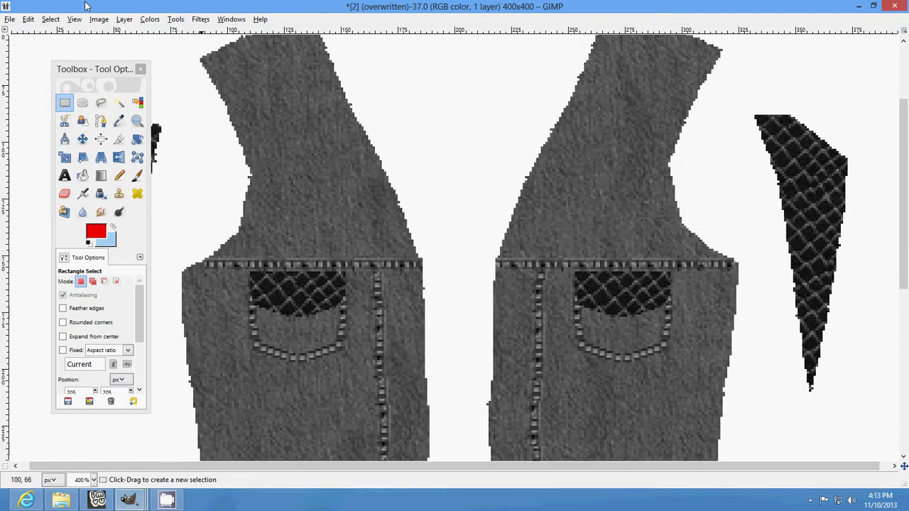
Overwrite 2.png with the texture and close the trim image without saving.
click(10, 19)
click(43, 154)
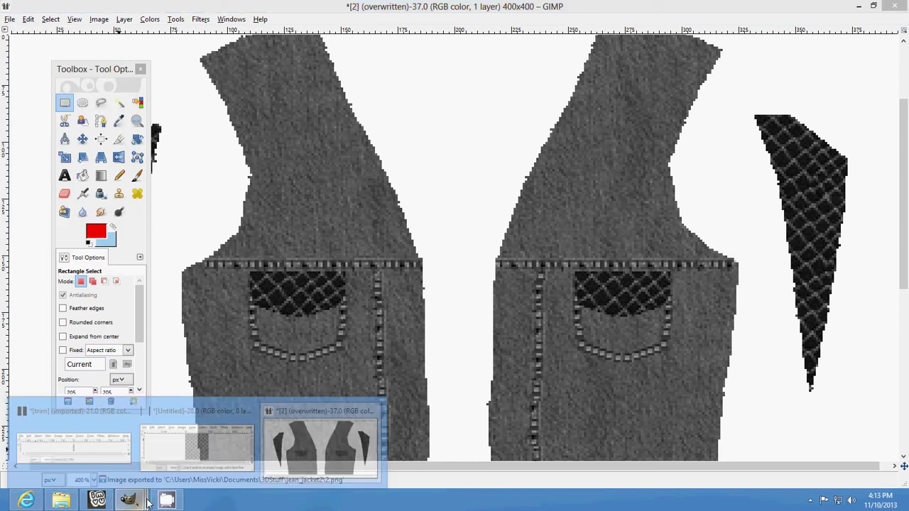
click(74, 444)
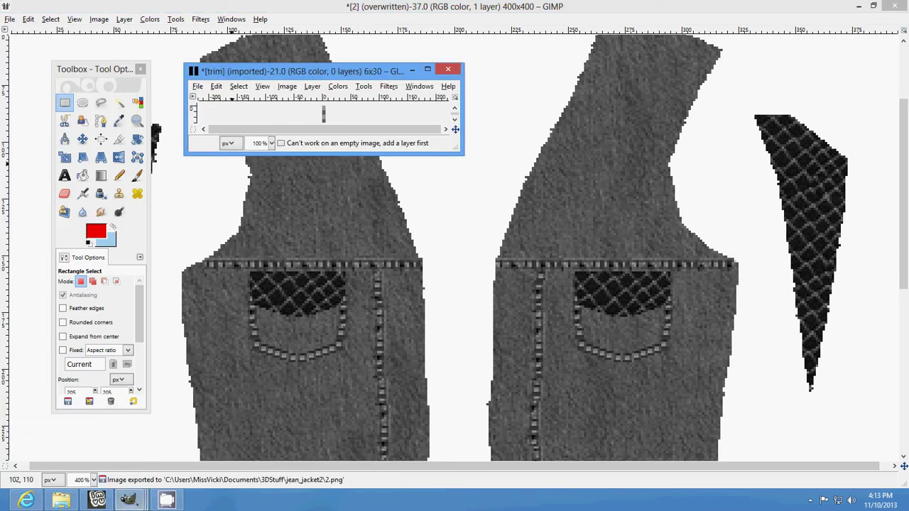
click(217, 86)
click(242, 186)
click(446, 71)
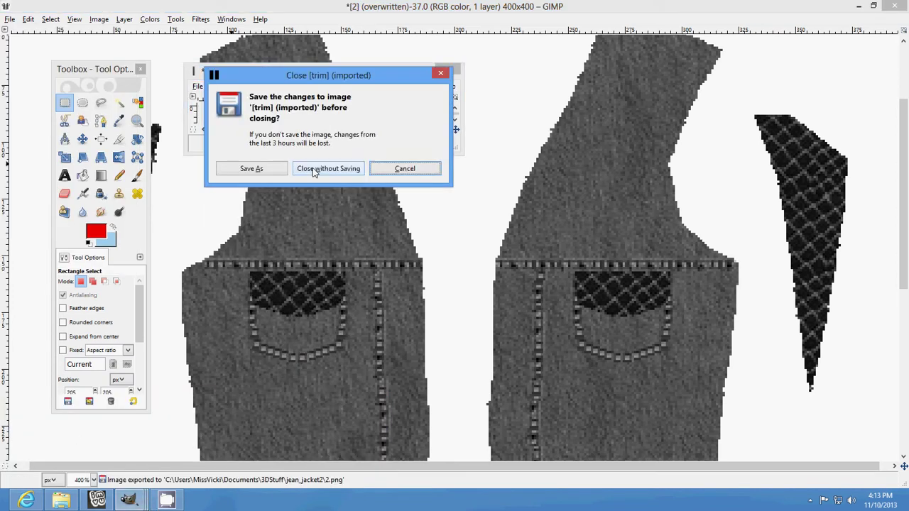
click(328, 169)
Open the front jeans image from the jeans_jacket folder with GIMP.
click(61, 502)
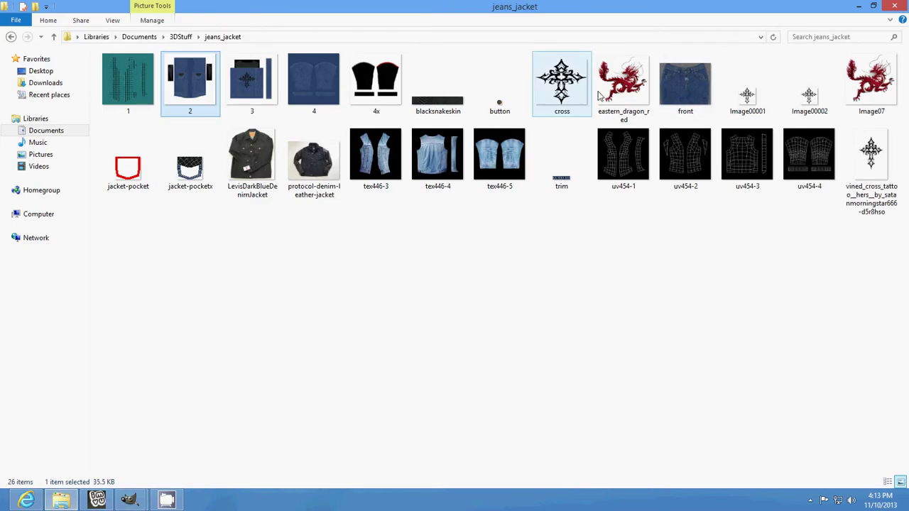
right_click(701, 92)
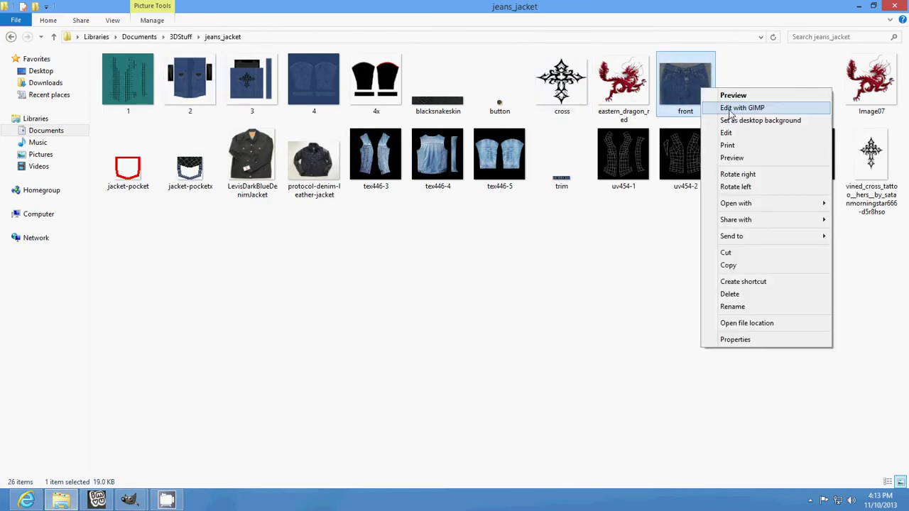
click(730, 110)
click(337, 453)
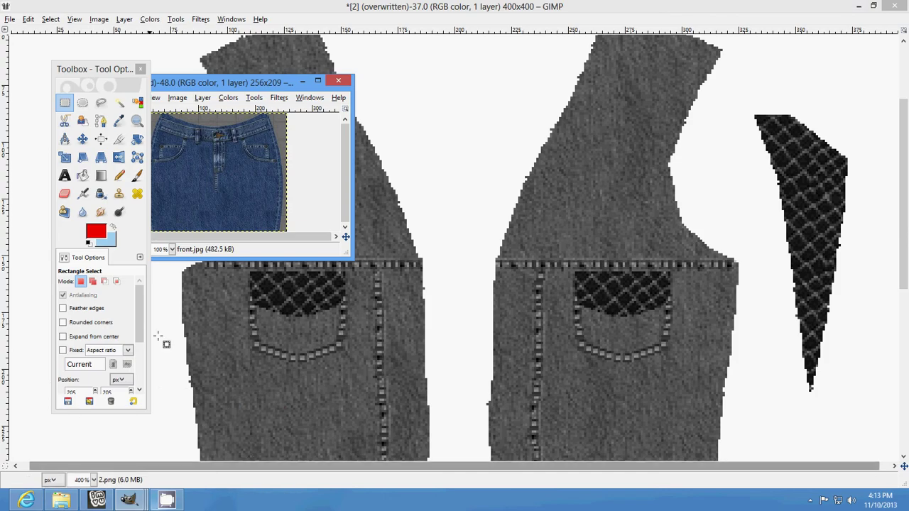
Maximize front.jpg and zoom it to 8:1.
click(319, 82)
click(74, 19)
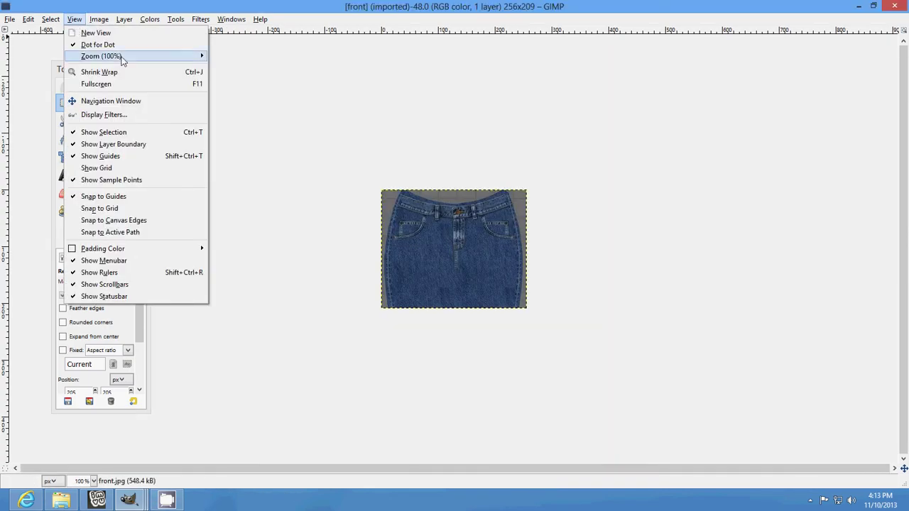
click(280, 132)
scroll(502, 203, up, 5)
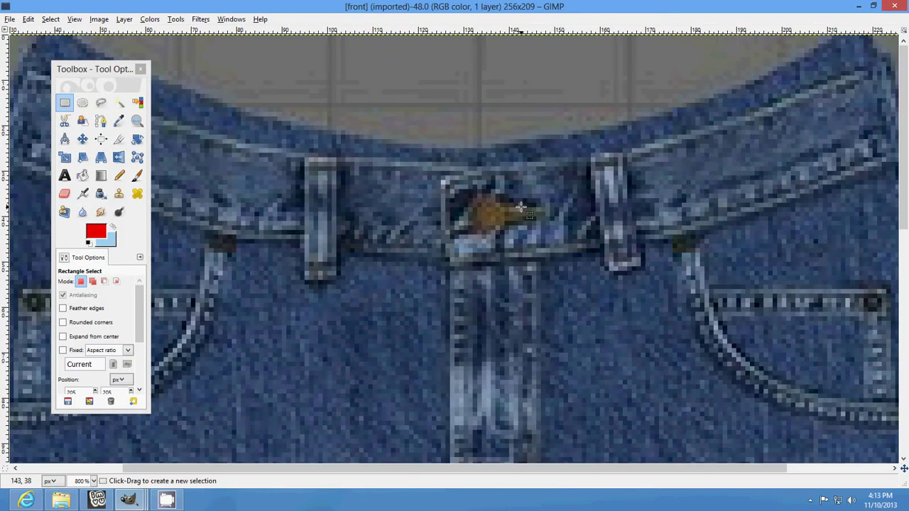
Ellipse-select the copper button, cut it, and close front.jpg.
key(e)
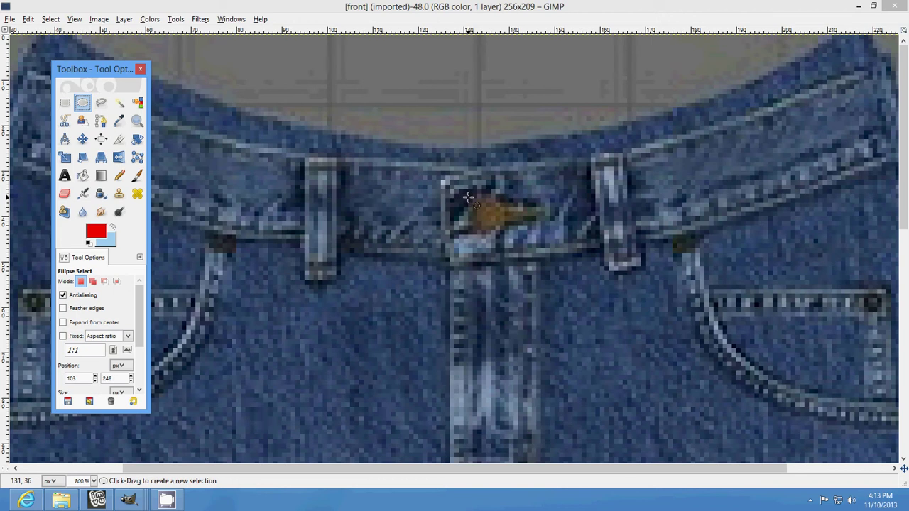
drag(468, 197, 502, 221)
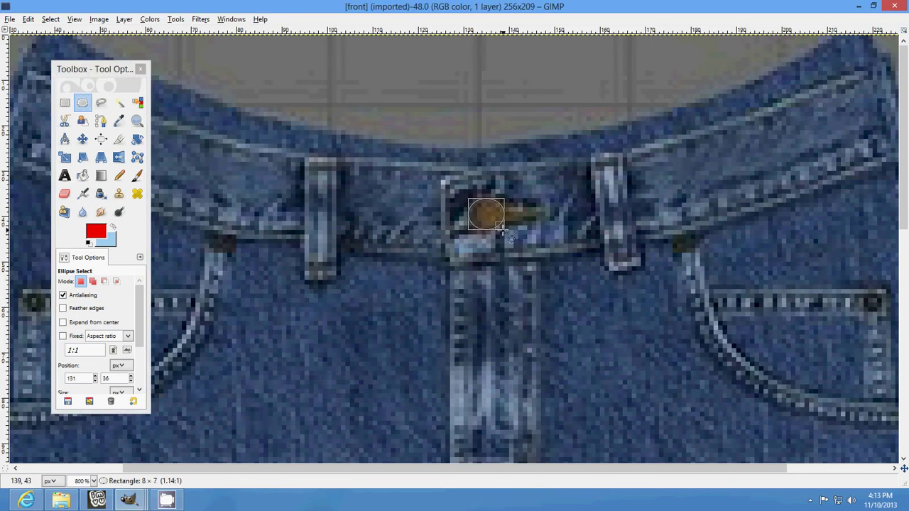
drag(502, 229, 502, 229)
click(497, 203)
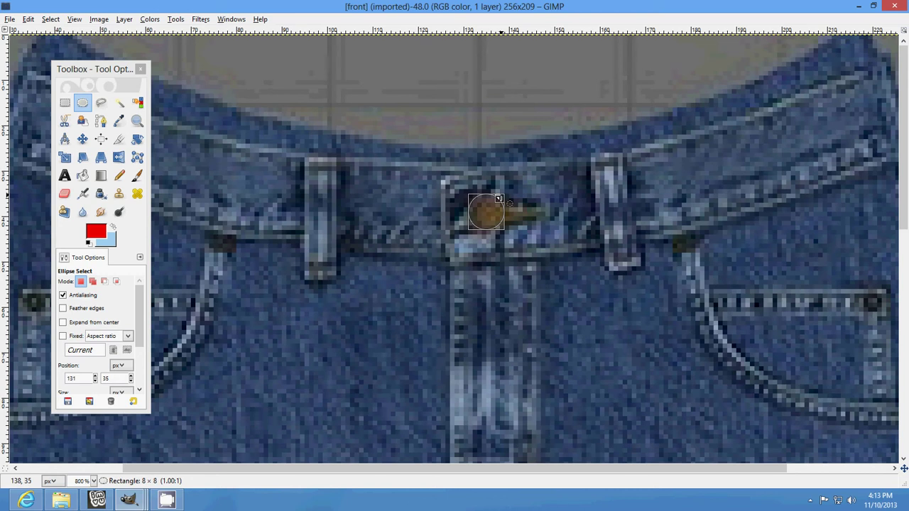
click(28, 19)
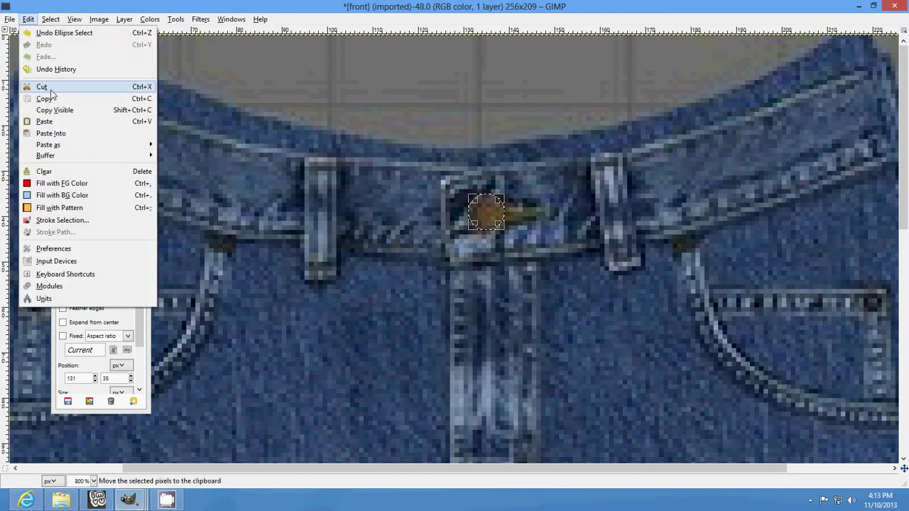
click(35, 86)
click(895, 5)
Discard front.jpg changes and paste the copper button as a new image.
click(466, 302)
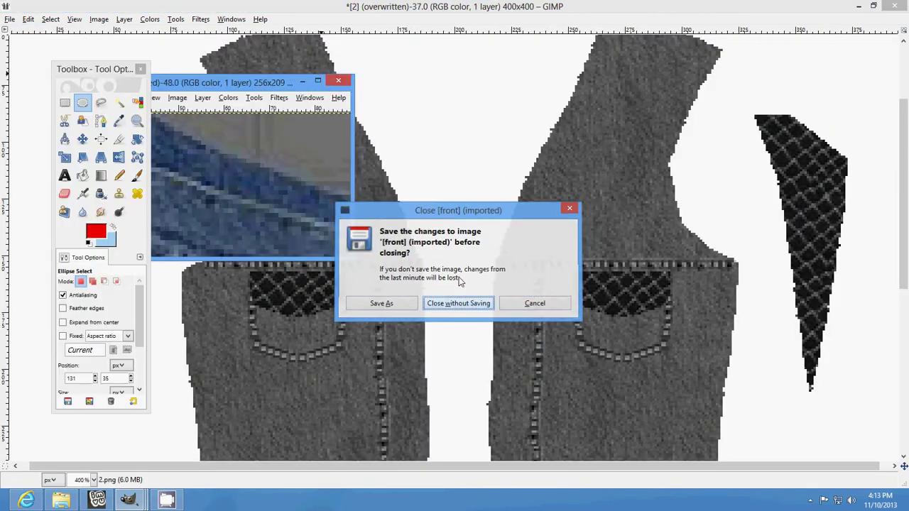
click(29, 19)
mouse_move(48, 145)
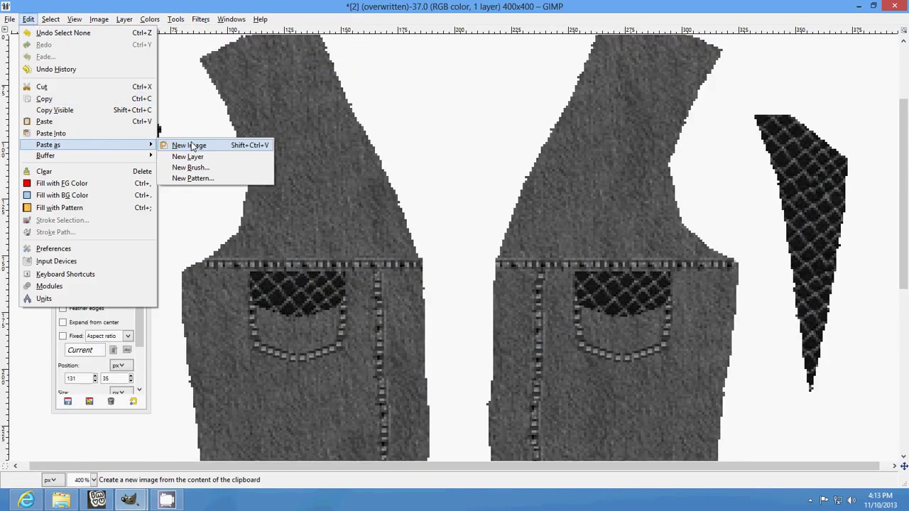
click(186, 145)
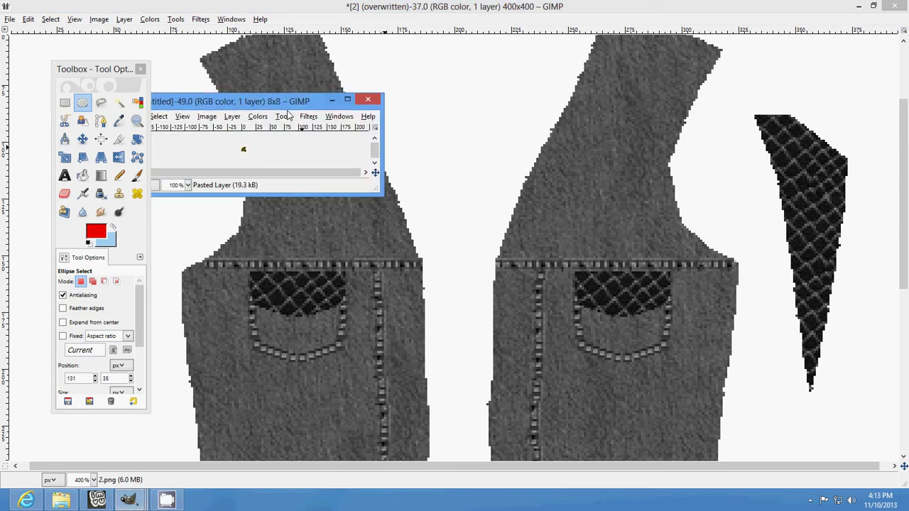
drag(288, 96, 391, 95)
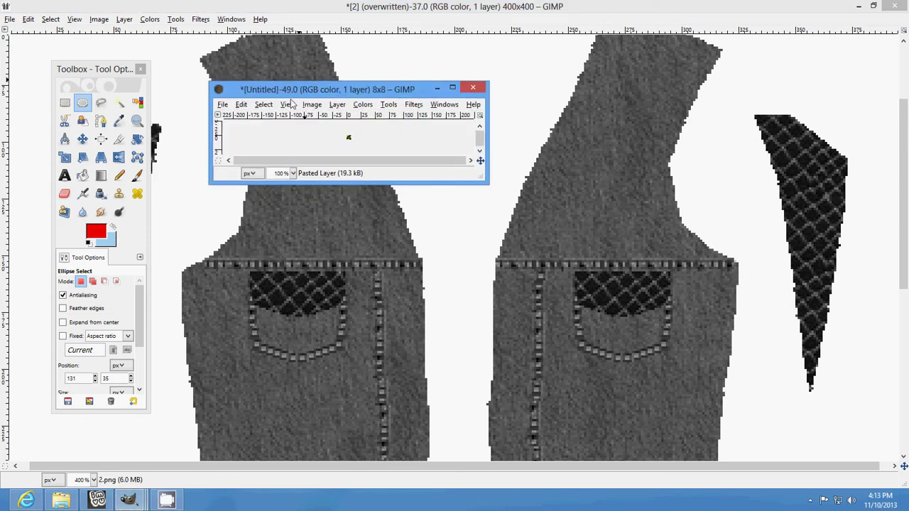
Lighten the button with Hue-Saturation, cut it, and dismiss the jacket's Hue-Saturation dialog.
click(362, 104)
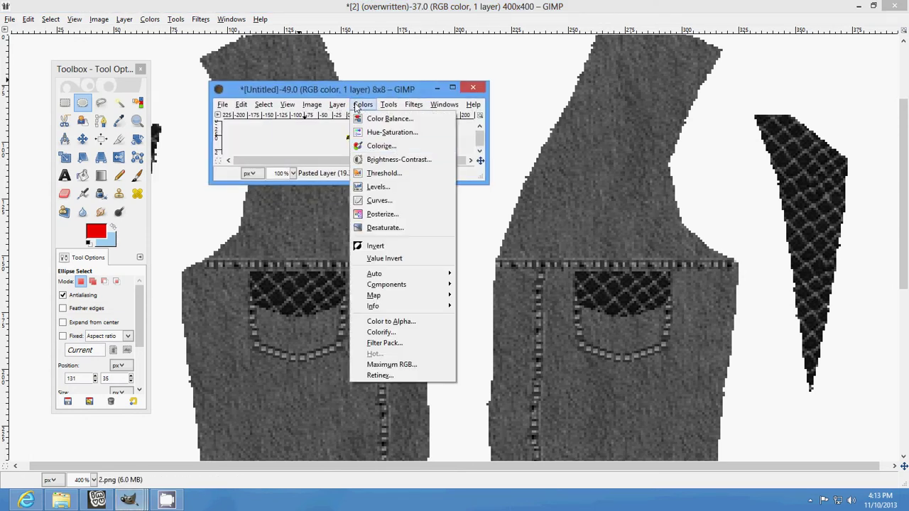
click(397, 132)
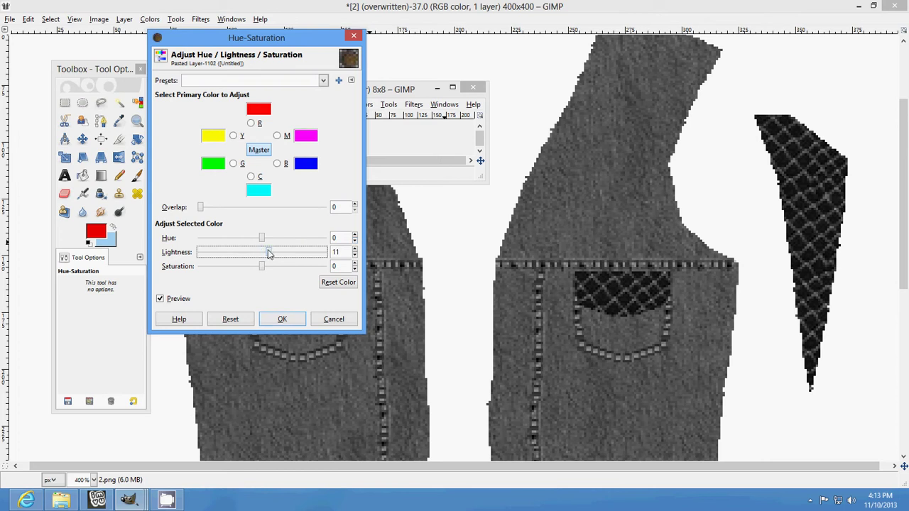
drag(279, 254, 283, 254)
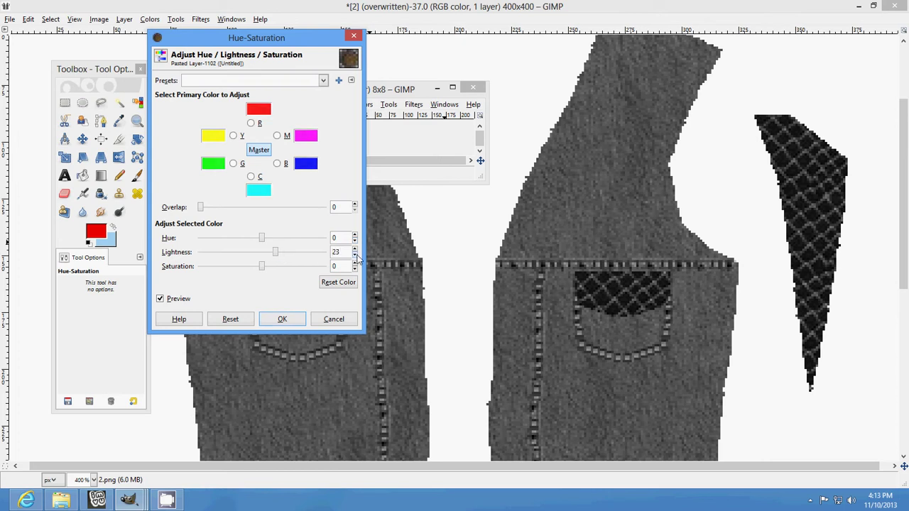
click(282, 319)
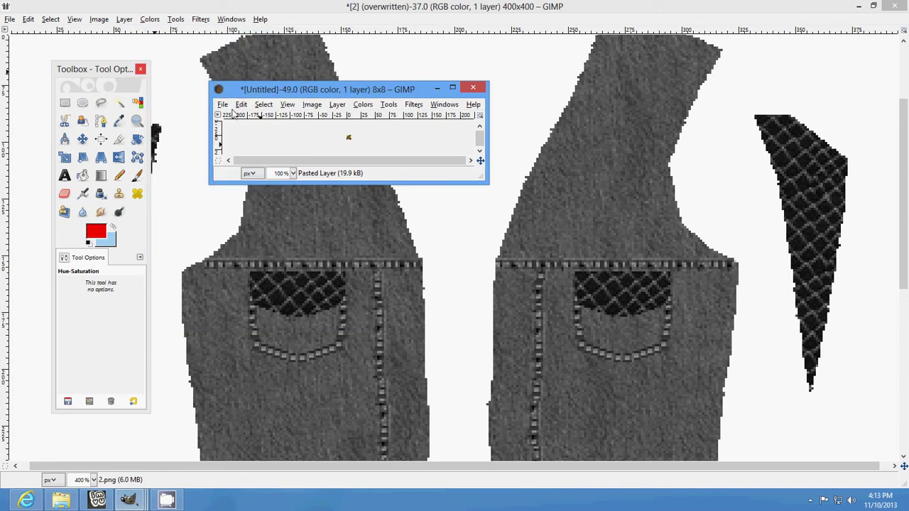
click(241, 104)
click(256, 172)
click(199, 79)
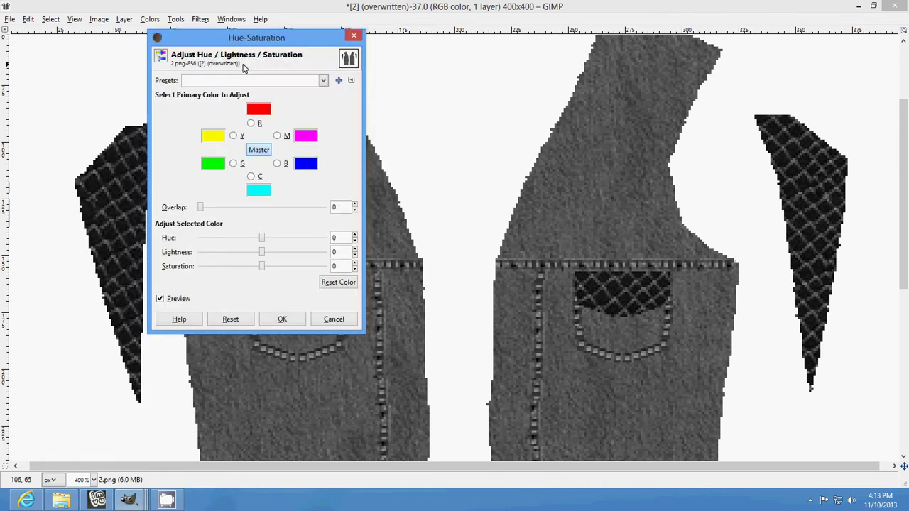
click(334, 321)
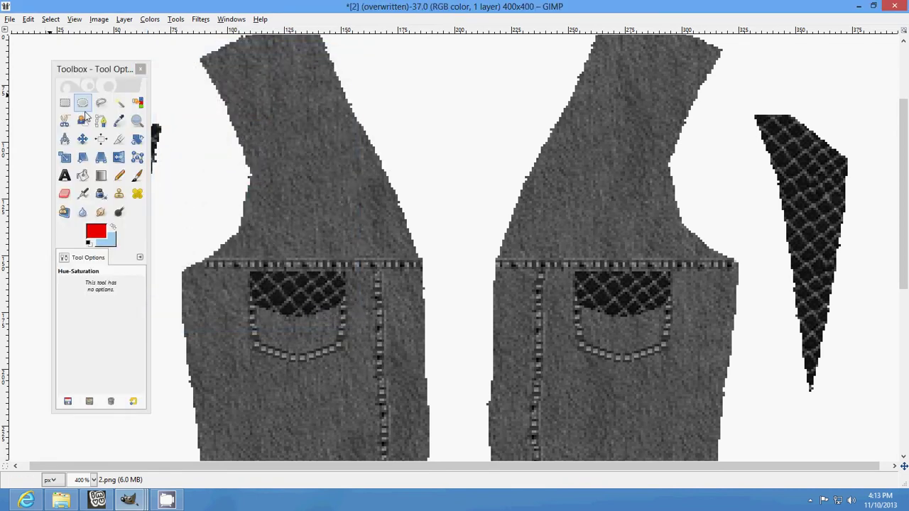
Paste the copper button and anchor it beside the left placket seam.
click(28, 19)
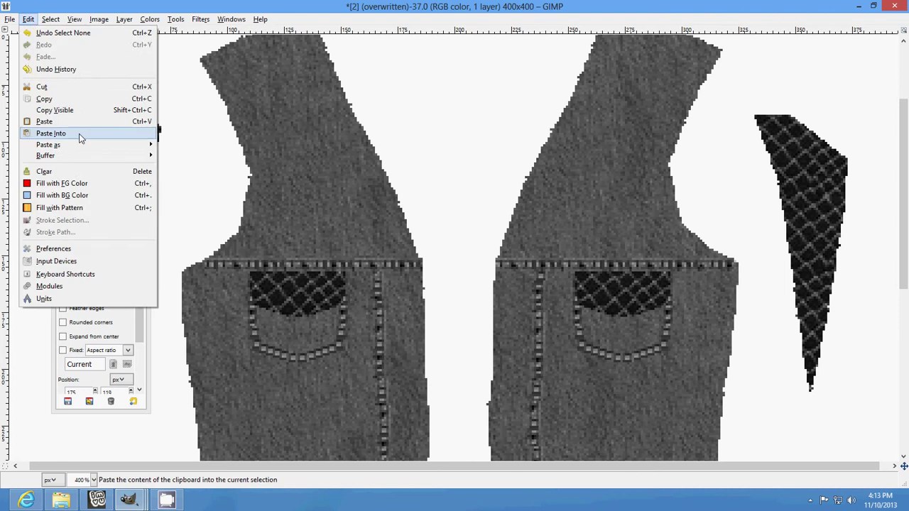
click(50, 134)
drag(458, 244, 437, 285)
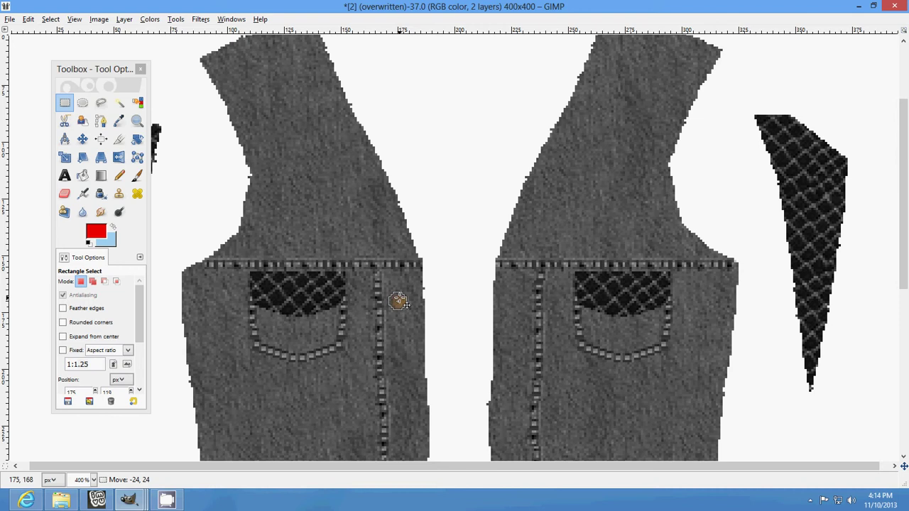
click(426, 282)
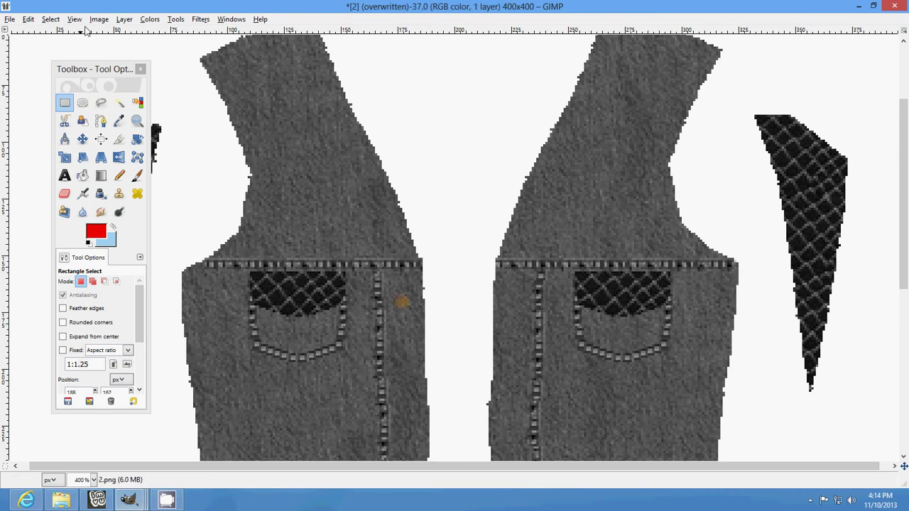
Zoom to 800%, mark a spot below the first button, then clear the selection.
click(74, 19)
mouse_move(101, 56)
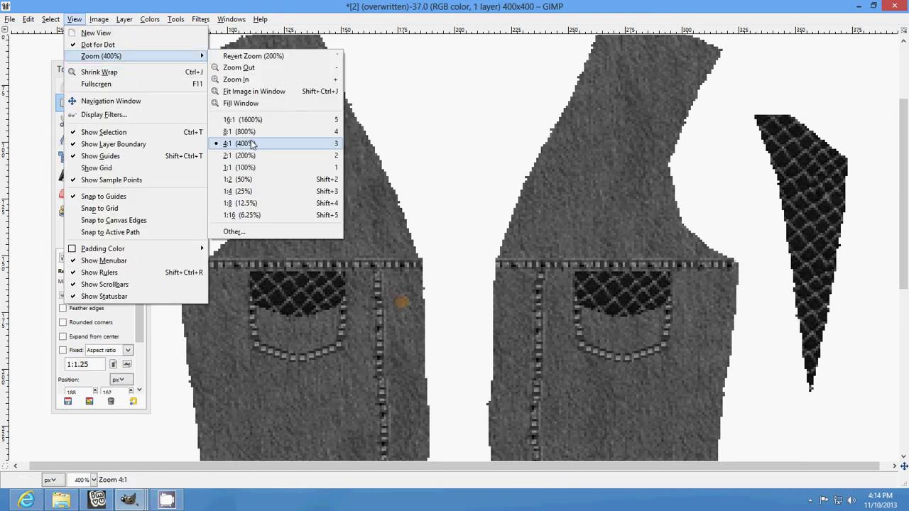
click(241, 131)
scroll(462, 213, down, 5)
scroll(348, 174, up, 2)
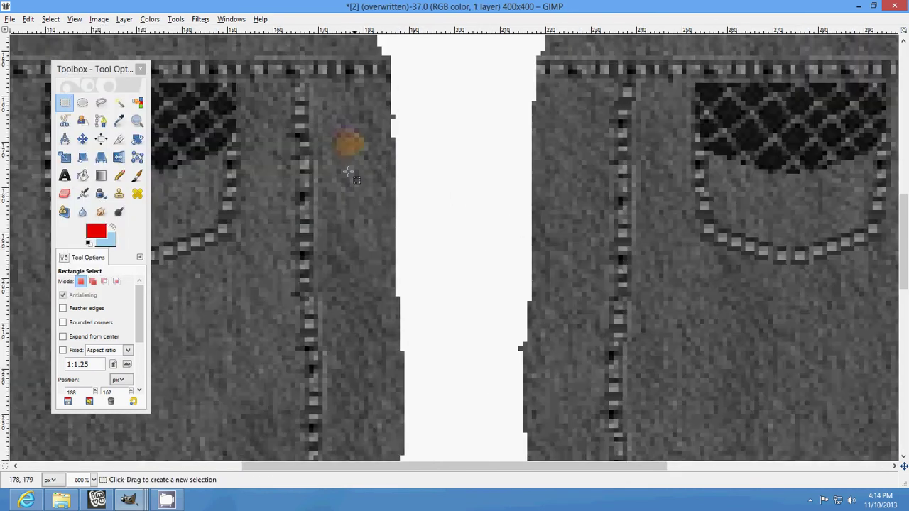
drag(344, 161, 379, 206)
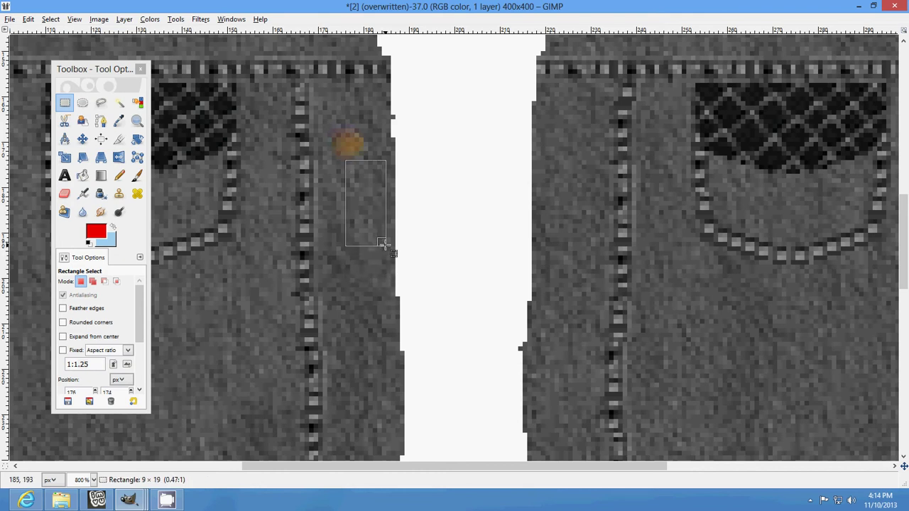
drag(384, 244, 383, 244)
click(29, 19)
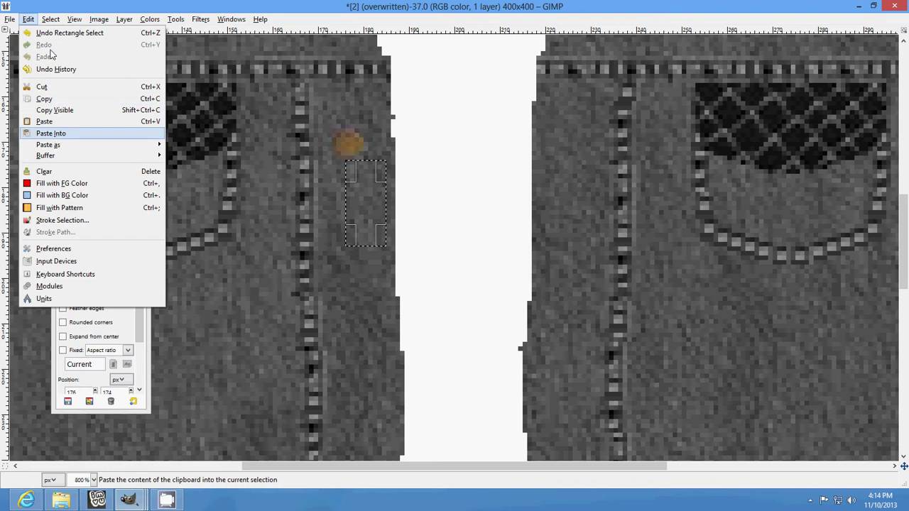
key(Escape)
click(231, 96)
click(30, 20)
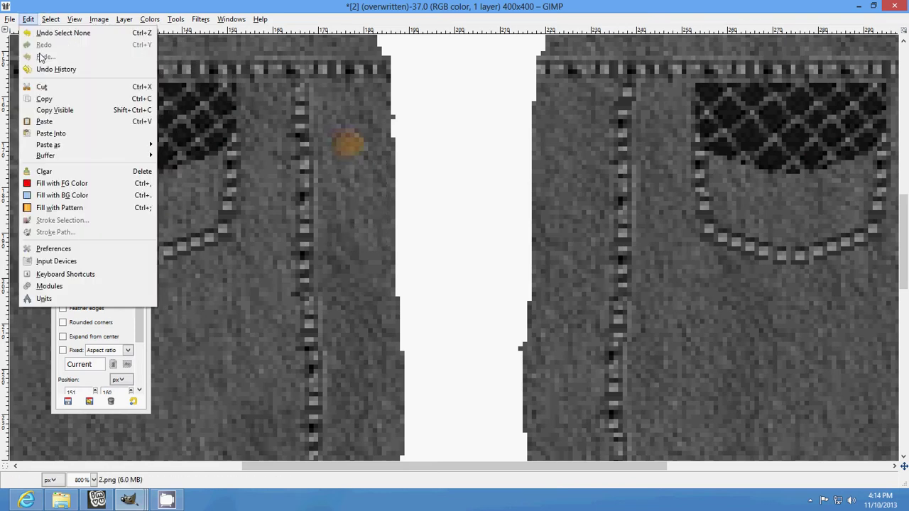
Anchor a second button below the first, adjusting it until the gap measures even.
click(51, 134)
drag(466, 256, 355, 264)
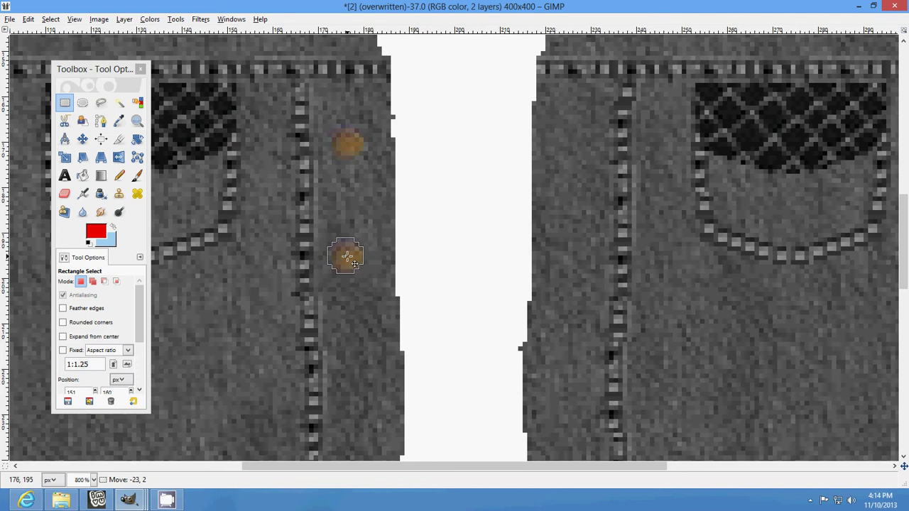
click(353, 161)
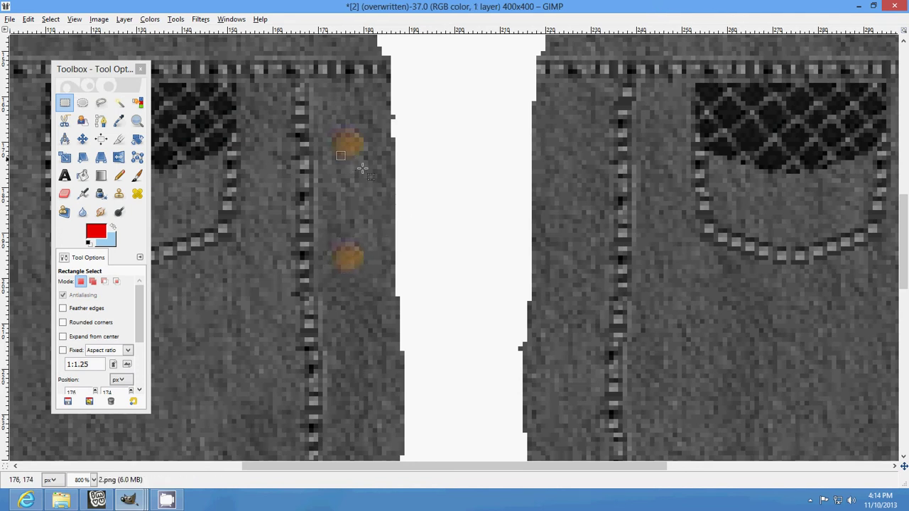
drag(363, 167, 377, 240)
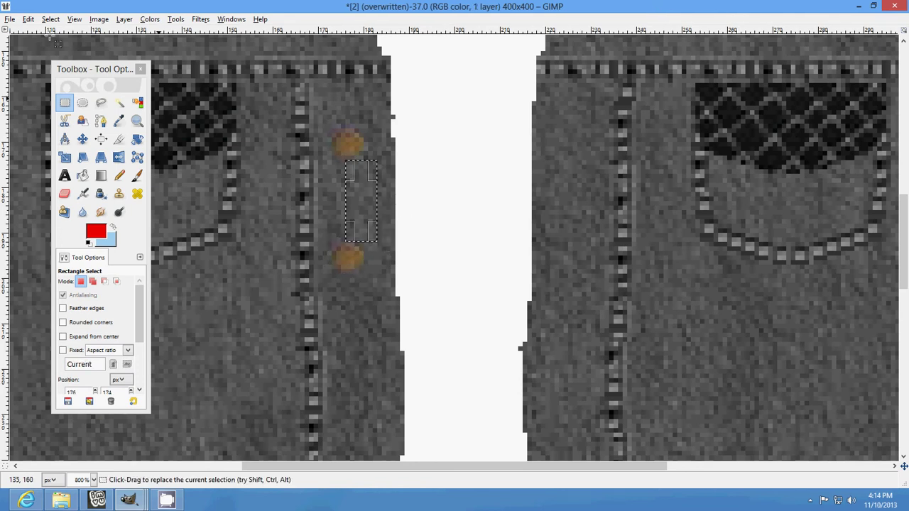
click(27, 20)
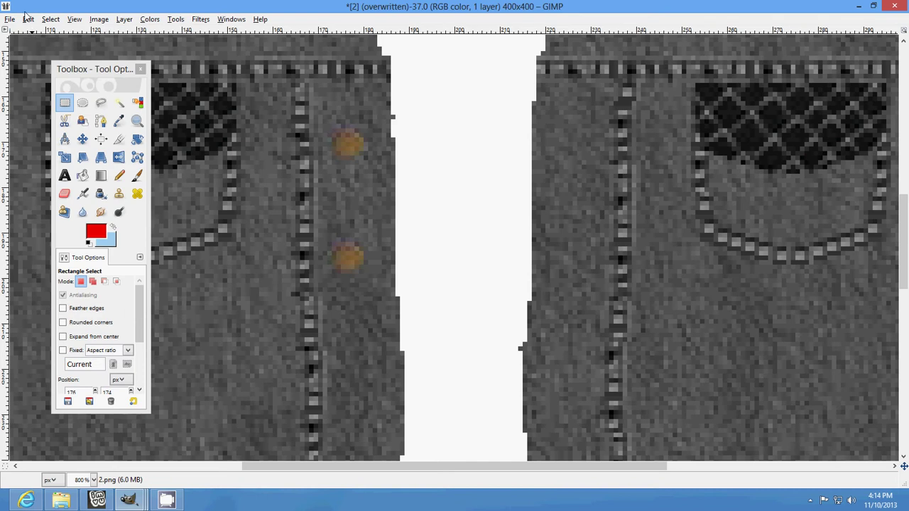
click(28, 19)
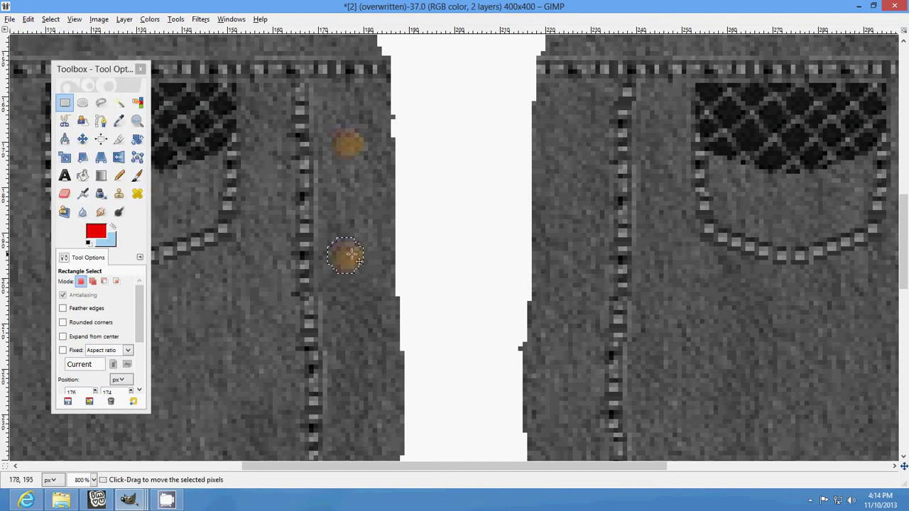
drag(352, 254, 349, 253)
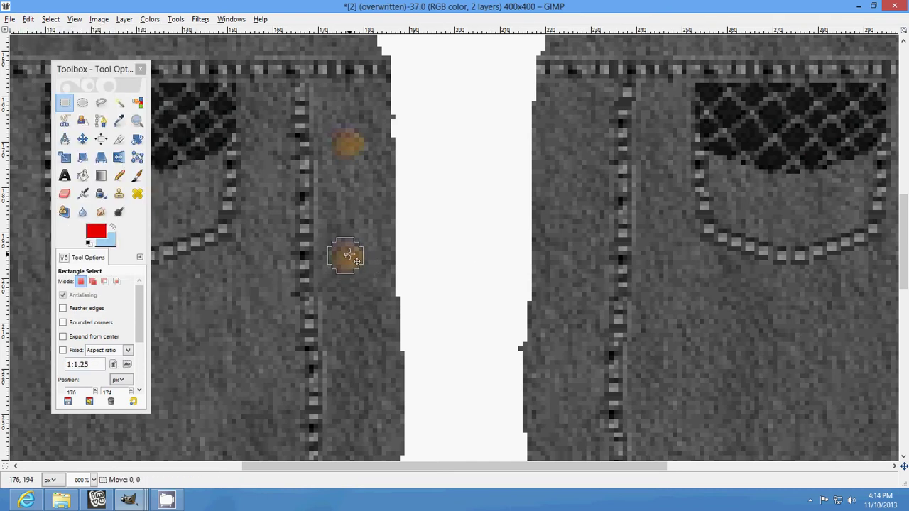
click(341, 187)
drag(344, 161, 389, 241)
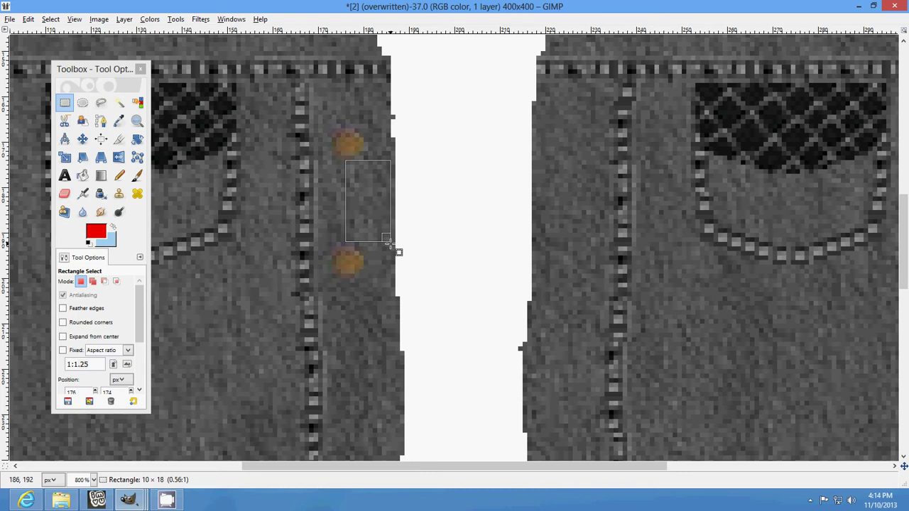
click(482, 256)
Paste another button below the previous one, anchor it, and measure the spacing.
scroll(481, 257, down, 3)
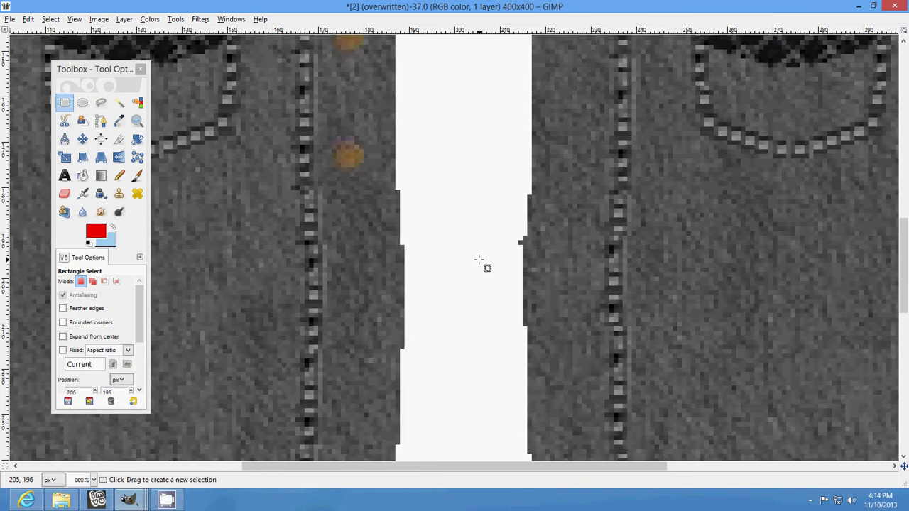
scroll(479, 253, down, 3)
click(28, 19)
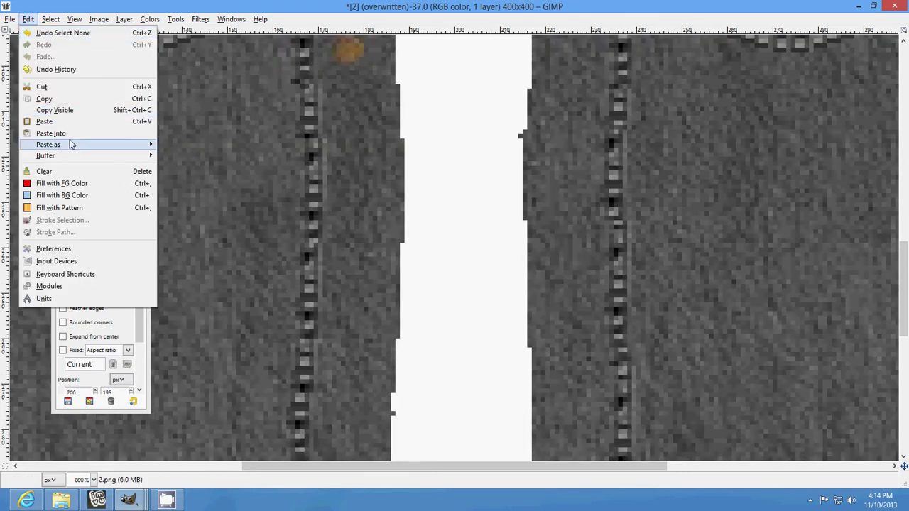
click(42, 124)
drag(456, 242, 362, 159)
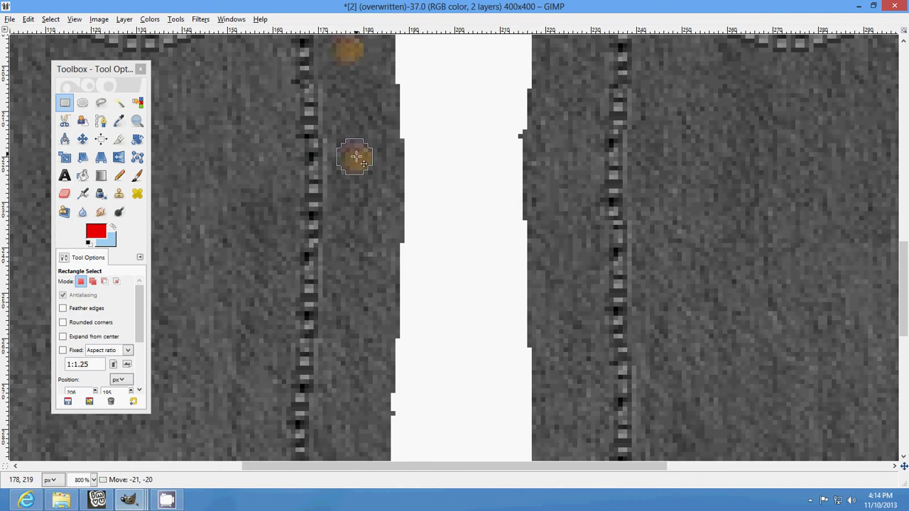
drag(362, 162, 357, 172)
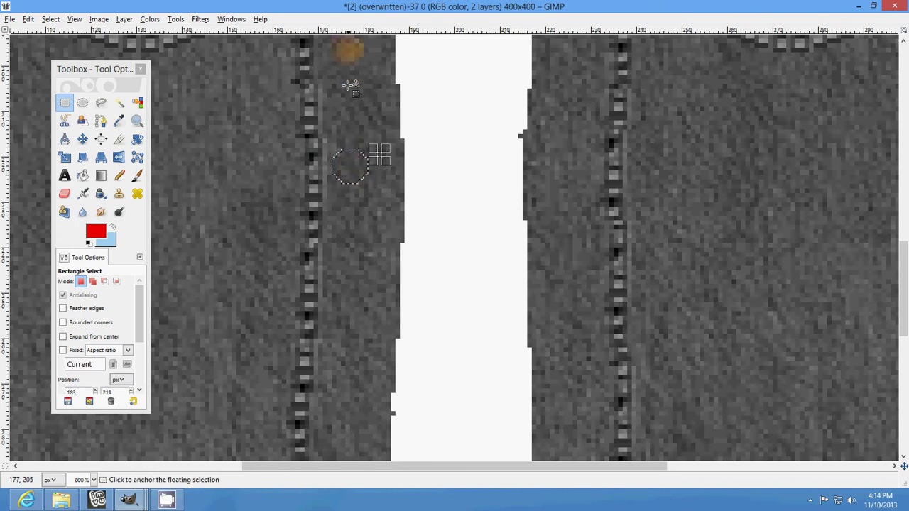
click(28, 19)
key(Escape)
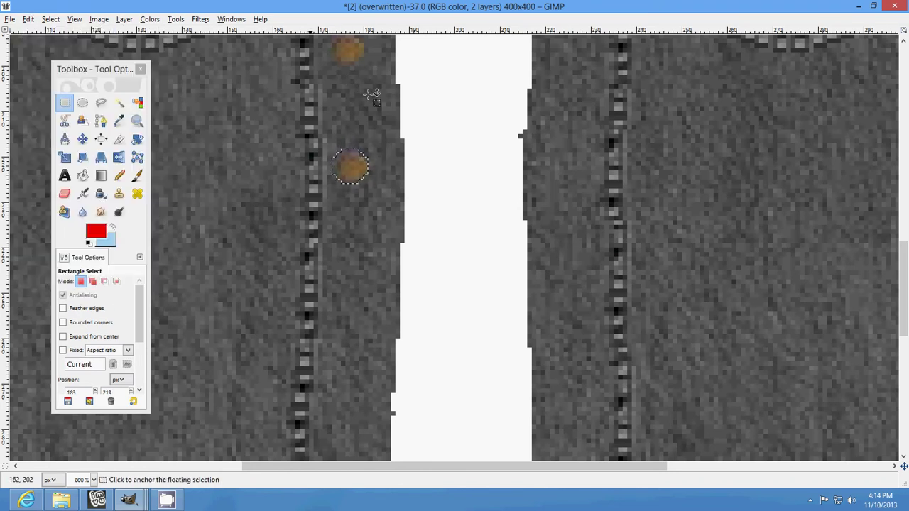
click(356, 87)
drag(340, 62, 381, 125)
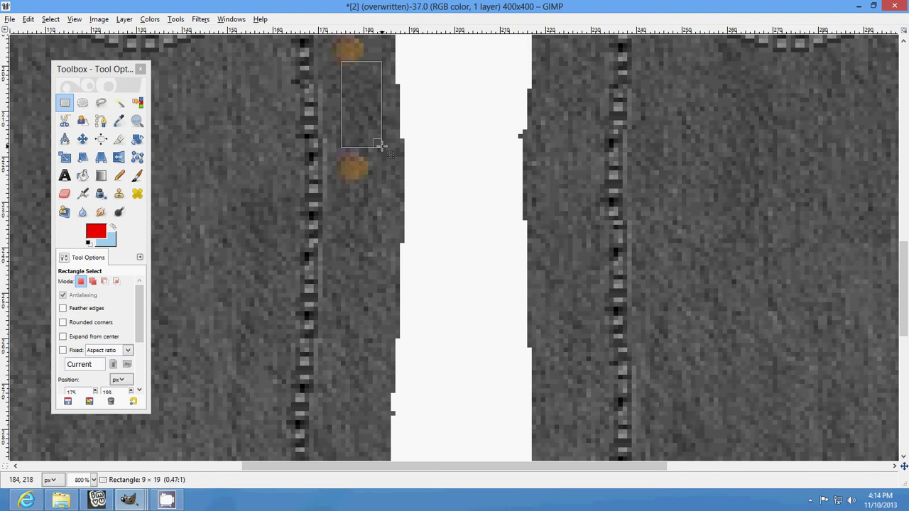
click(397, 162)
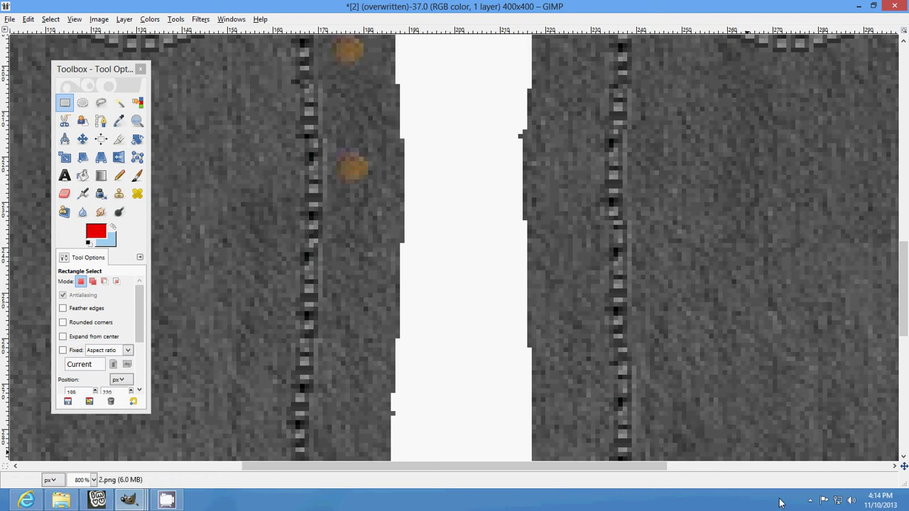
scroll(568, 360, up, 3)
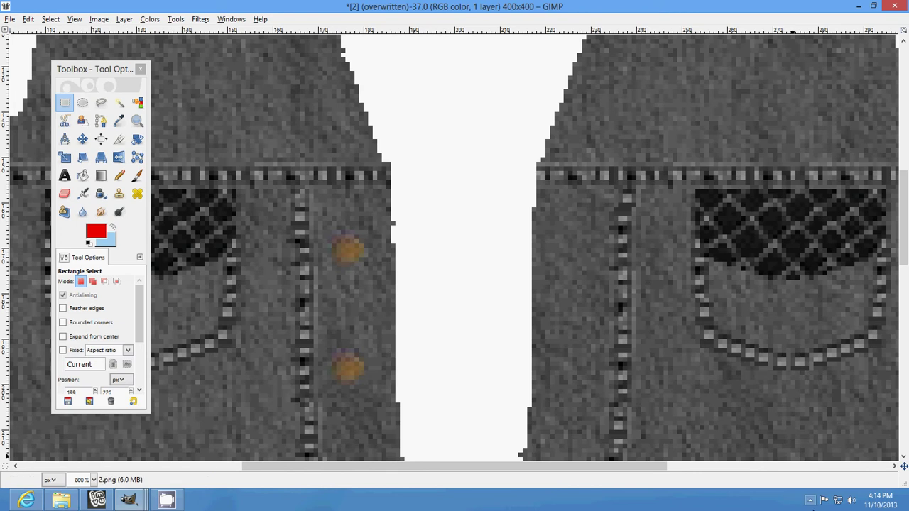
Paste and anchor more copper buttons down the left placket below the existing ones.
click(811, 500)
right_click(828, 441)
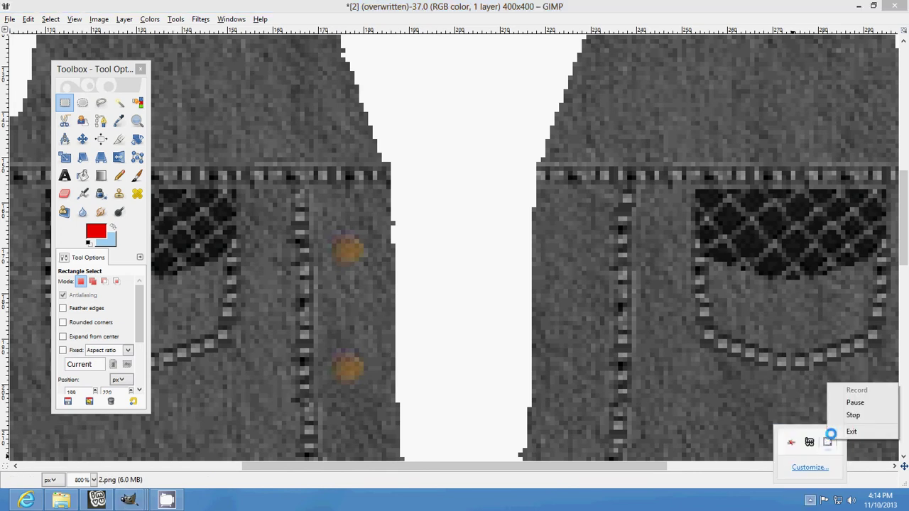
click(811, 500)
right_click(829, 444)
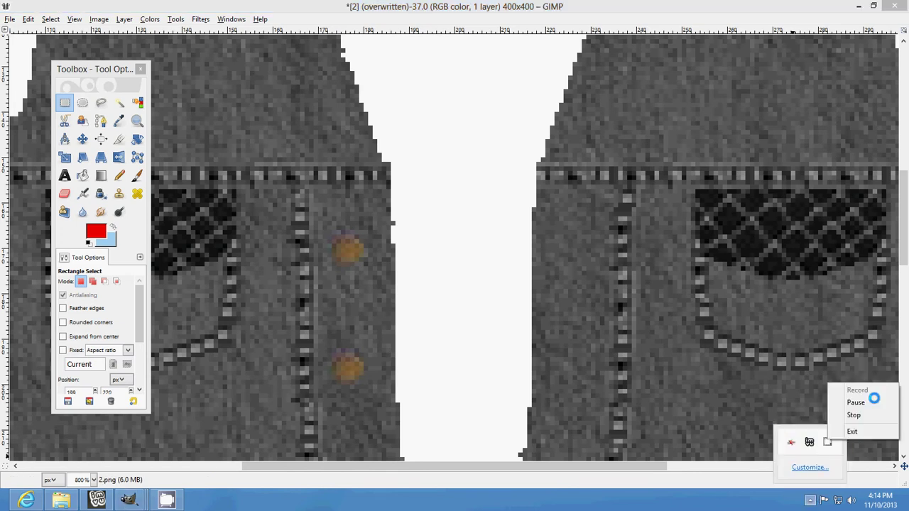
click(870, 400)
click(810, 500)
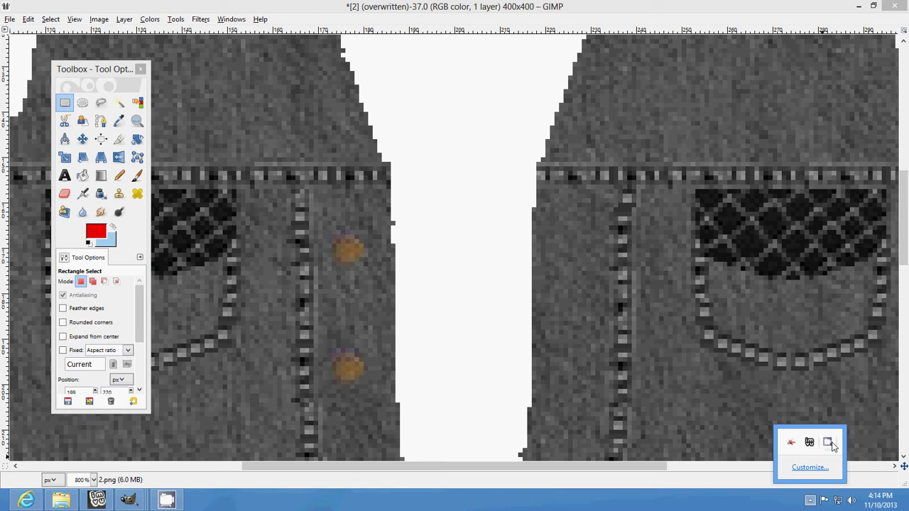
right_click(828, 443)
Continue pasting and anchoring copper buttons further down the placket, evenly spaced.
click(810, 500)
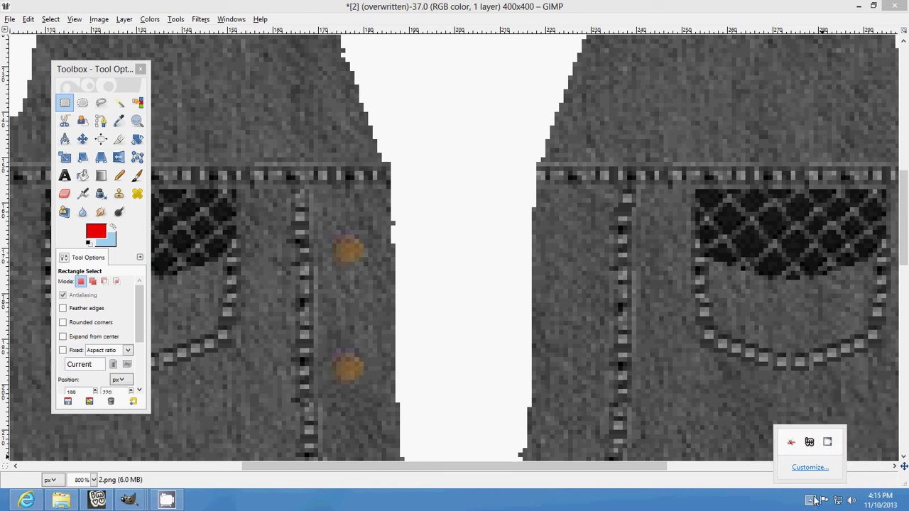
right_click(792, 505)
click(792, 509)
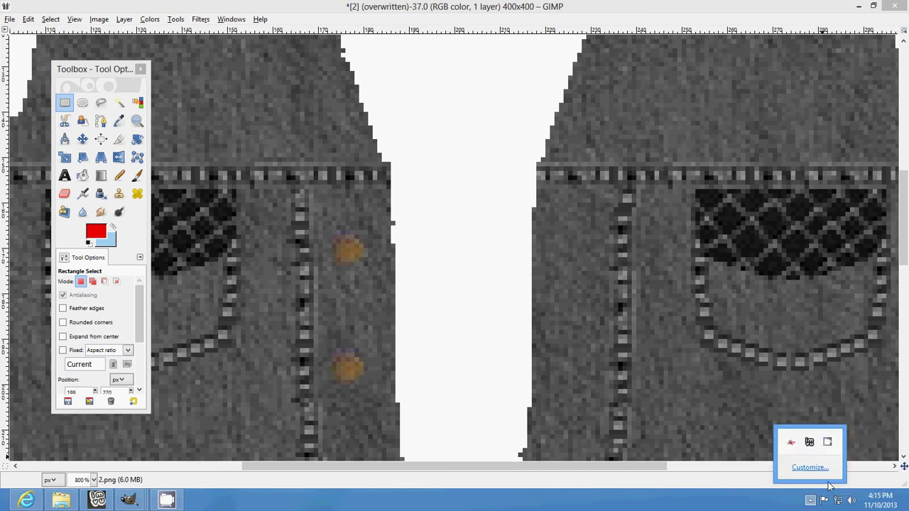
right_click(829, 444)
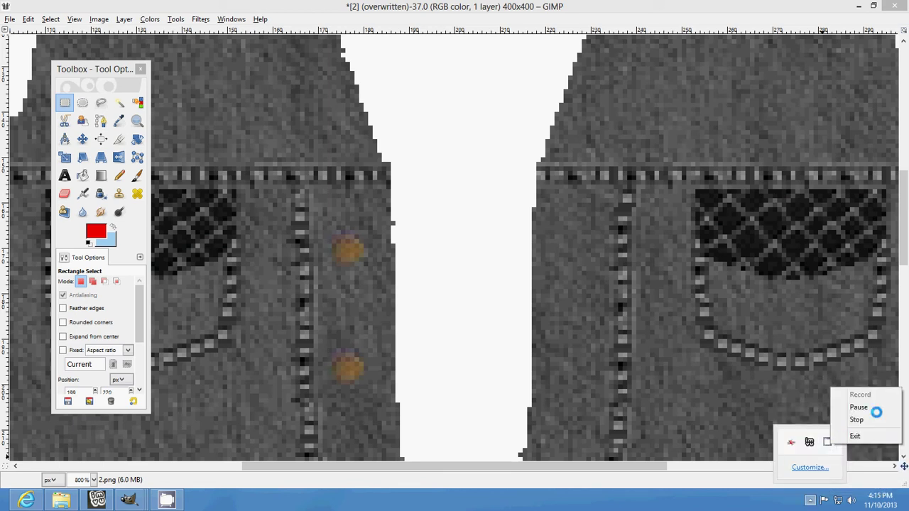
click(811, 500)
right_click(828, 442)
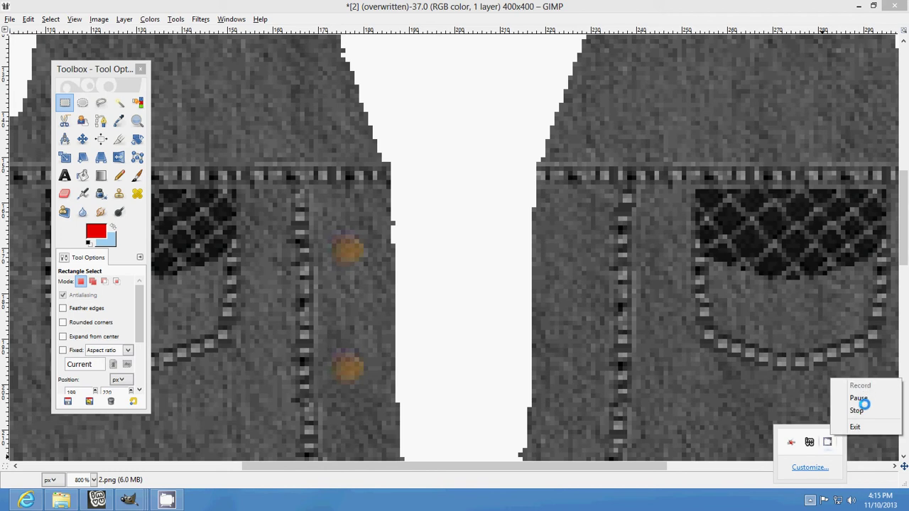
click(828, 444)
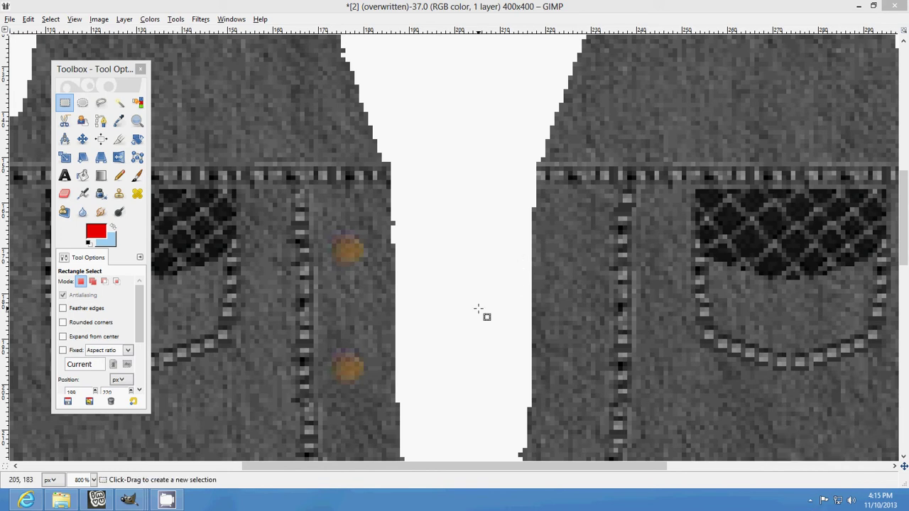
Scroll down and paste another copper button near the hem, leaving it floating.
scroll(489, 306, down, 3)
click(810, 501)
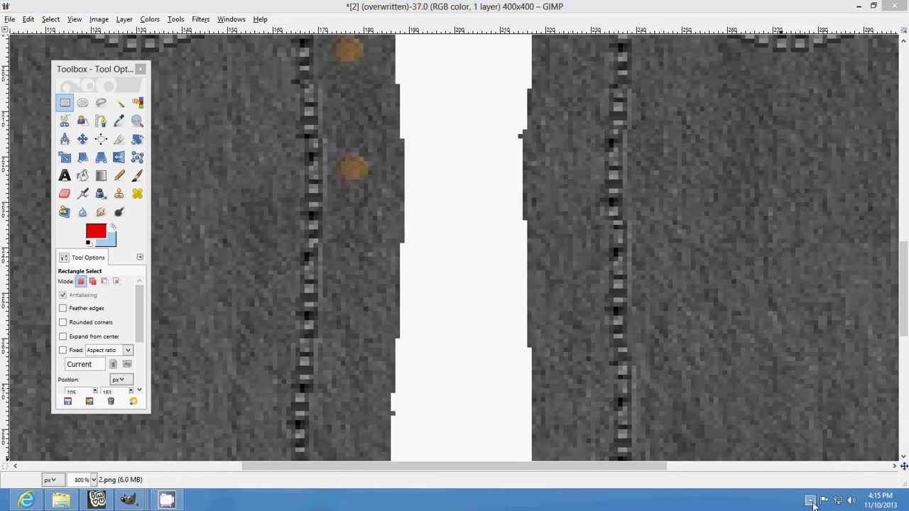
right_click(829, 441)
click(814, 500)
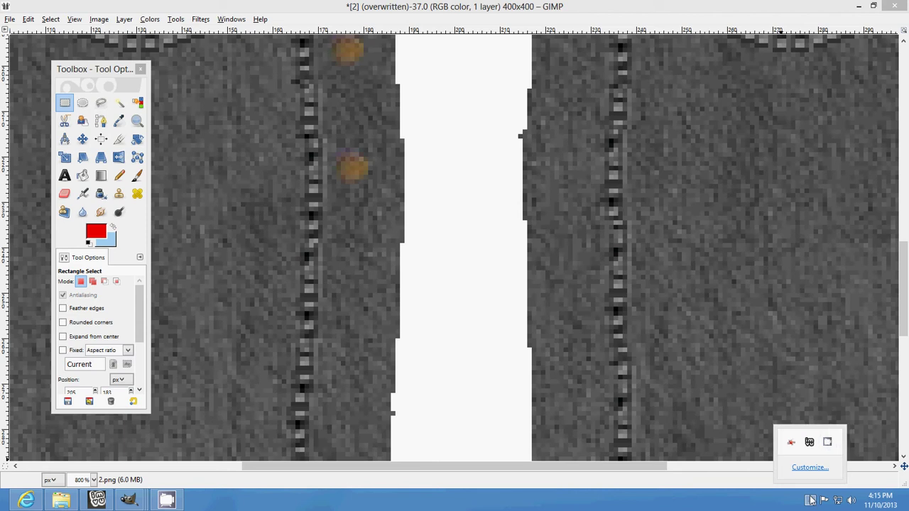
right_click(817, 501)
click(821, 502)
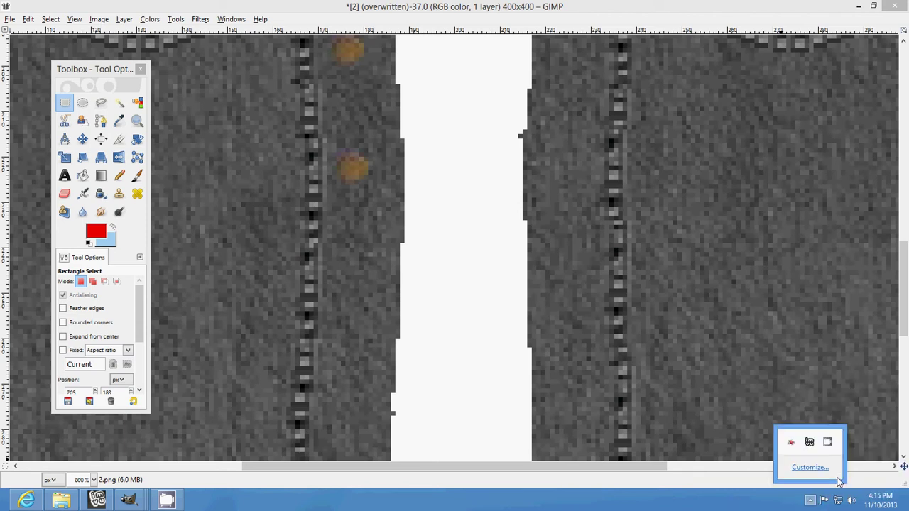
right_click(828, 442)
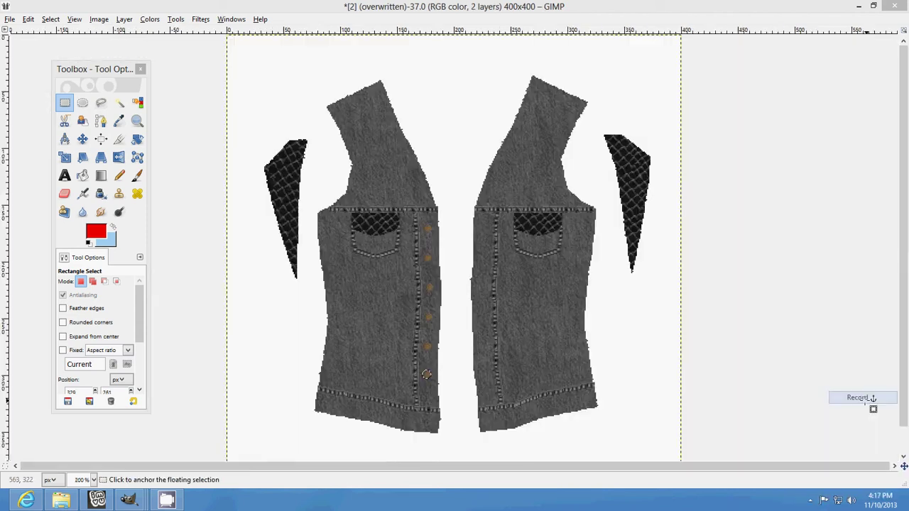
Undo the last two button placements with Edit > Undo, then redo one.
click(27, 19)
click(81, 32)
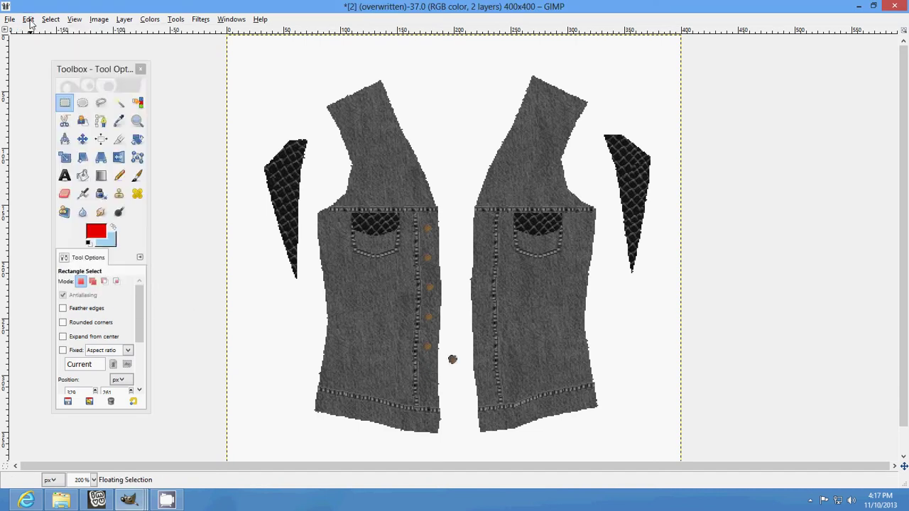
click(27, 19)
click(81, 33)
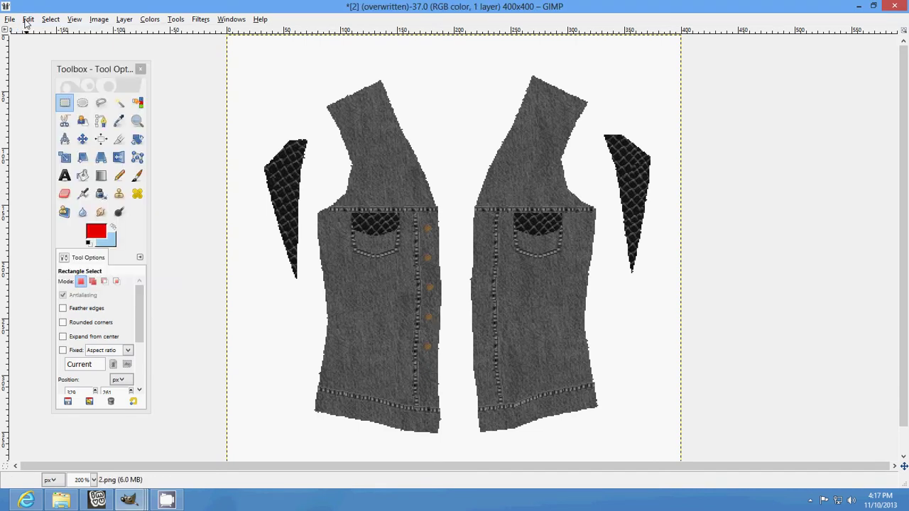
click(29, 20)
click(81, 44)
Undo the recent paste, button placements and rectangle selection back to a floating button.
click(28, 19)
click(32, 32)
click(29, 19)
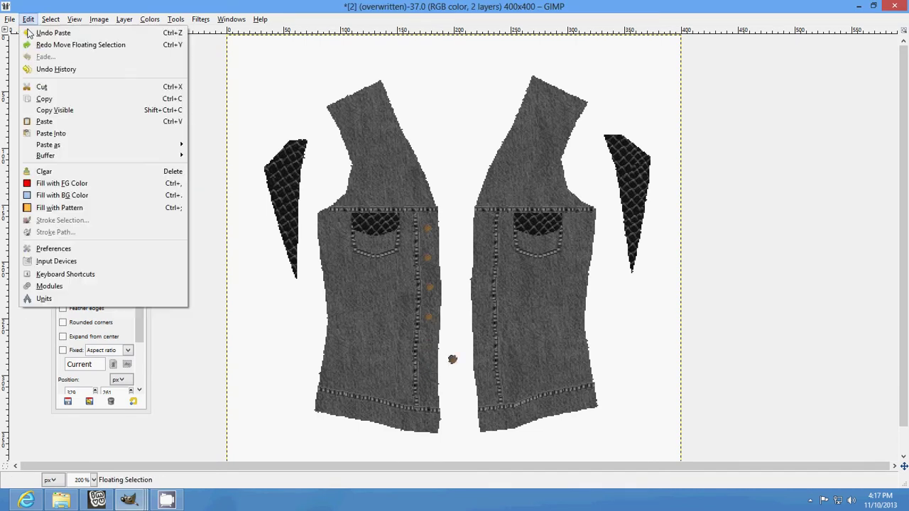
click(31, 32)
click(29, 19)
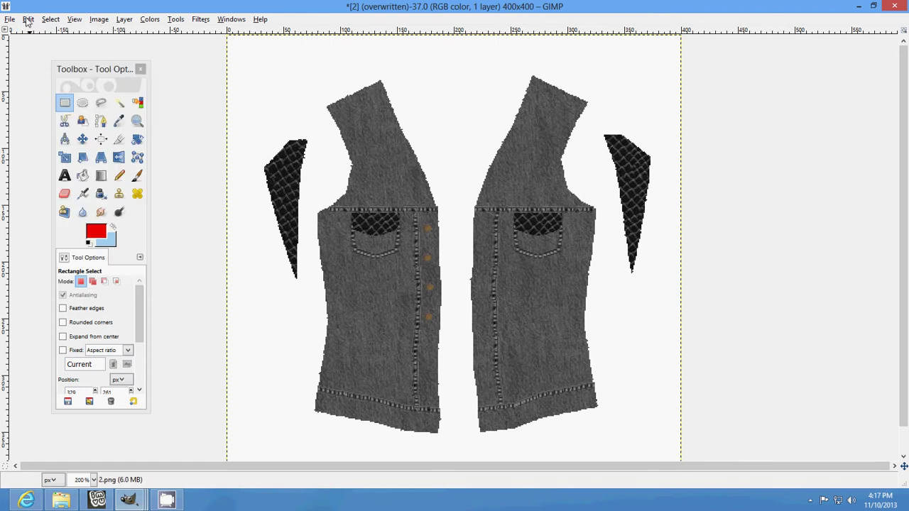
click(28, 19)
click(32, 33)
click(28, 19)
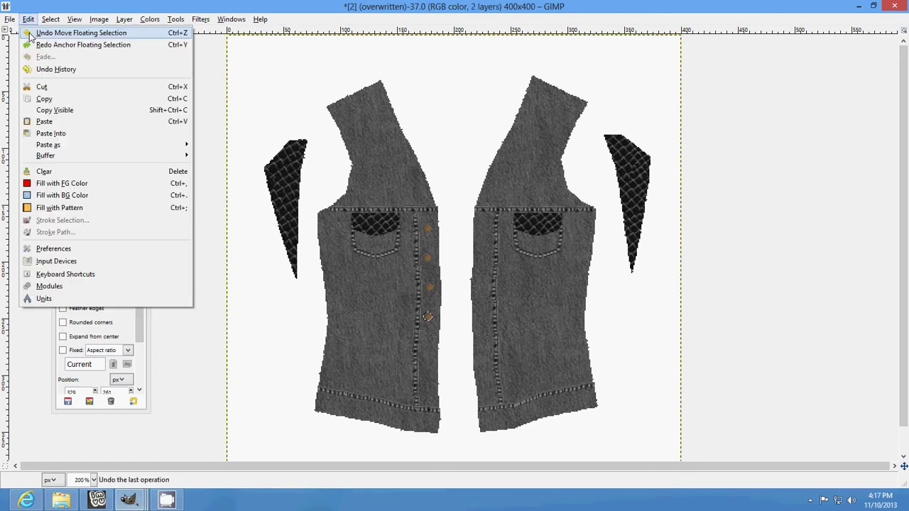
click(28, 19)
Toggle undo and redo to compare the button anchored versus floating, ending floating.
click(31, 33)
click(29, 19)
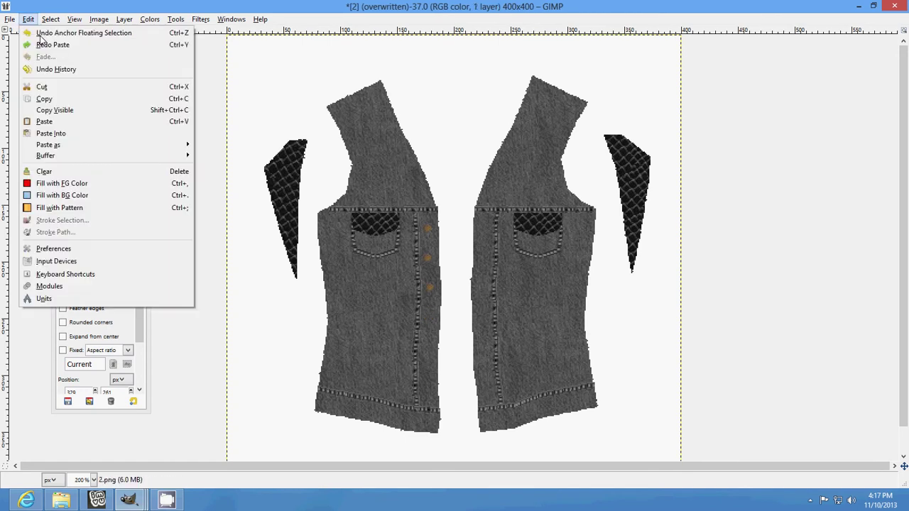
click(34, 44)
click(29, 20)
click(29, 19)
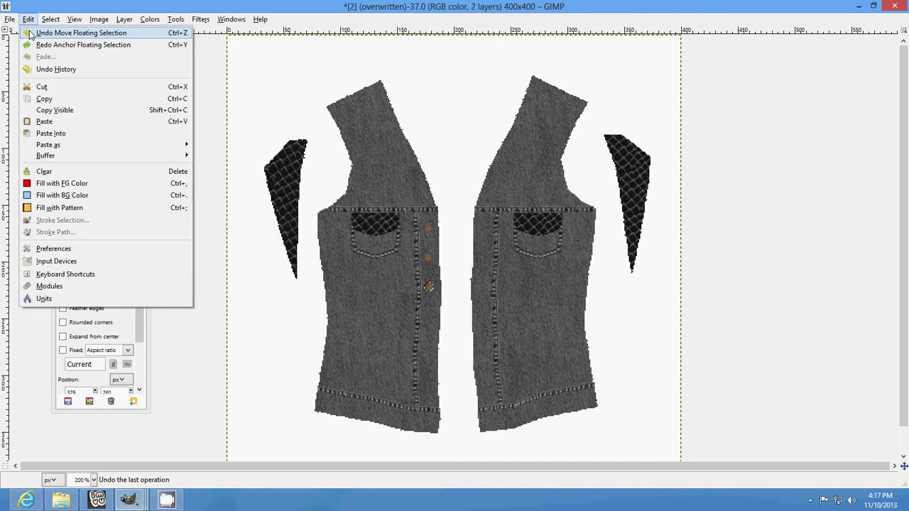
click(32, 32)
click(29, 19)
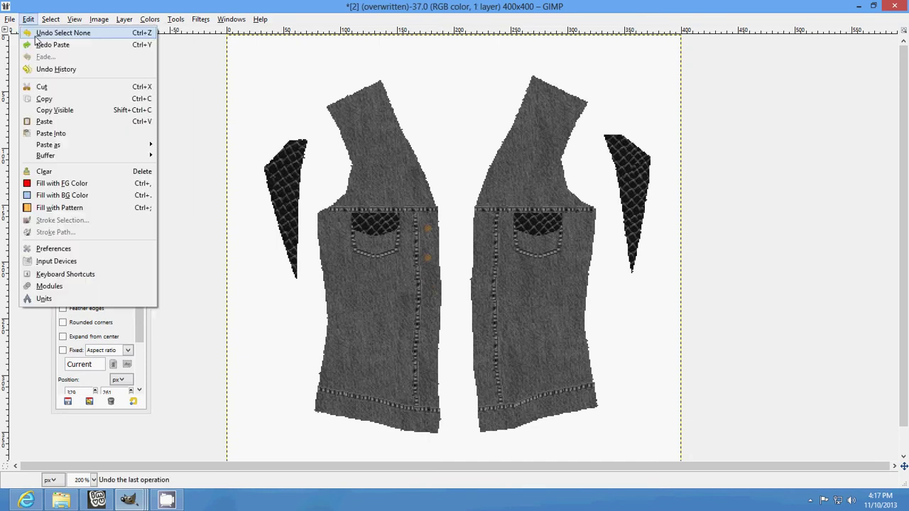
Undo the extra pasted buttons back to the button being moved.
click(31, 33)
click(29, 19)
click(31, 32)
click(28, 20)
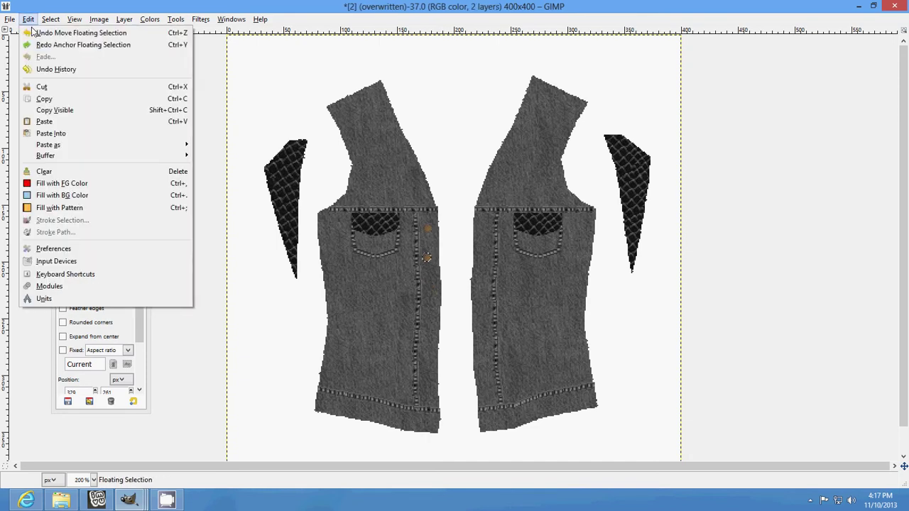
click(31, 33)
click(28, 19)
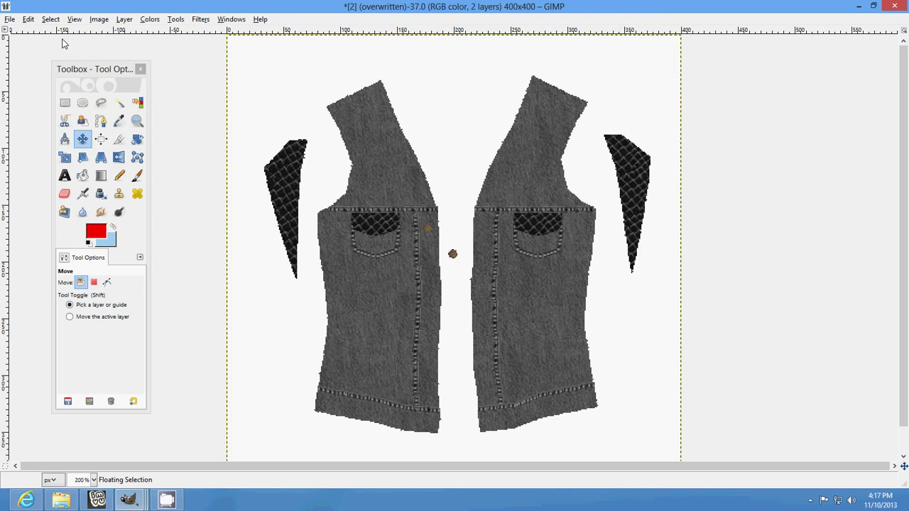
Undo the button's move and paste, leaving only the top floating button by the pocket.
click(28, 19)
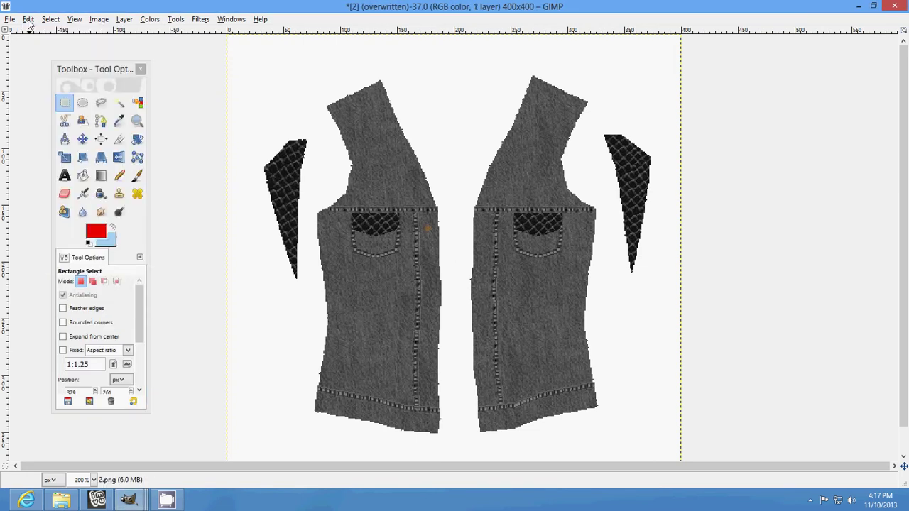
click(28, 19)
click(29, 19)
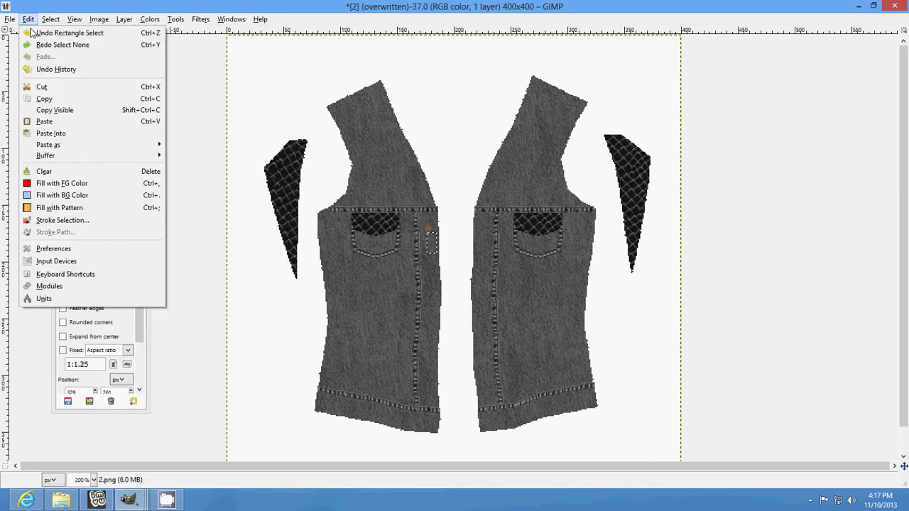
click(31, 32)
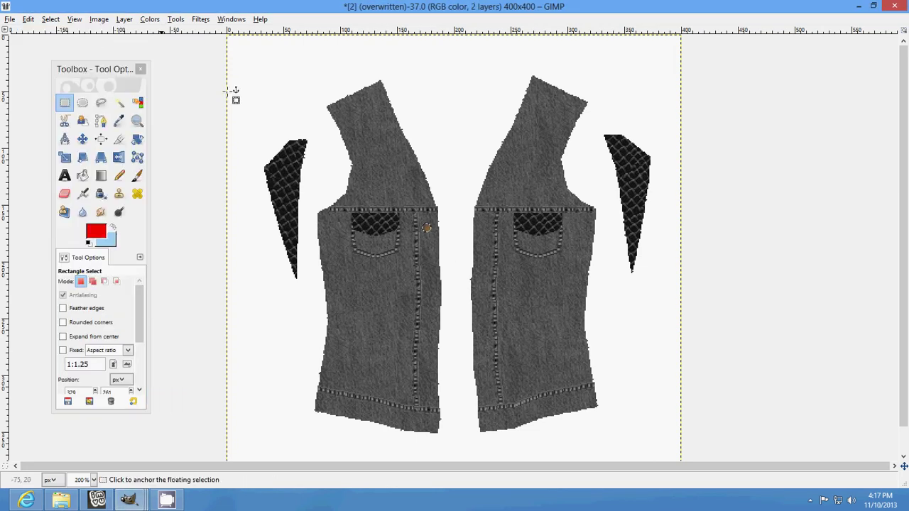
click(73, 19)
mouse_move(100, 56)
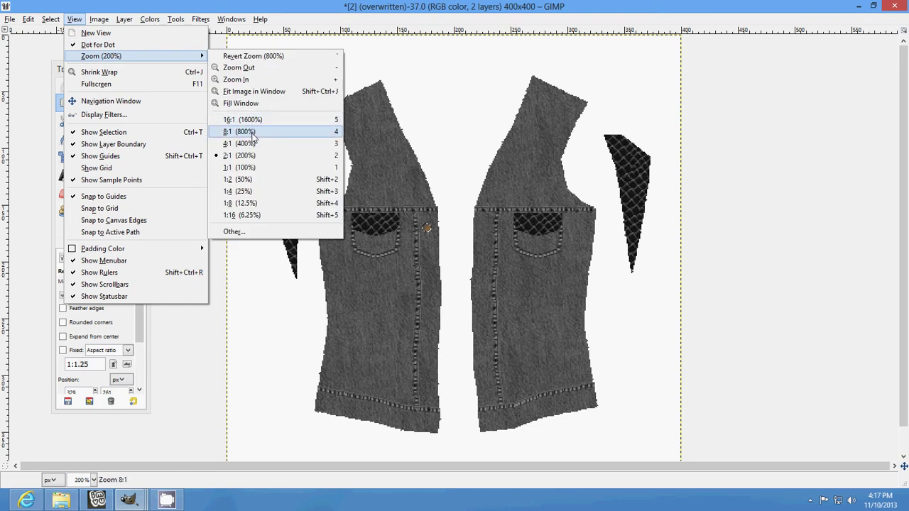
Zoom to 800%, nudge the floating top button slightly down, and anchor it.
click(242, 132)
drag(346, 169, 353, 201)
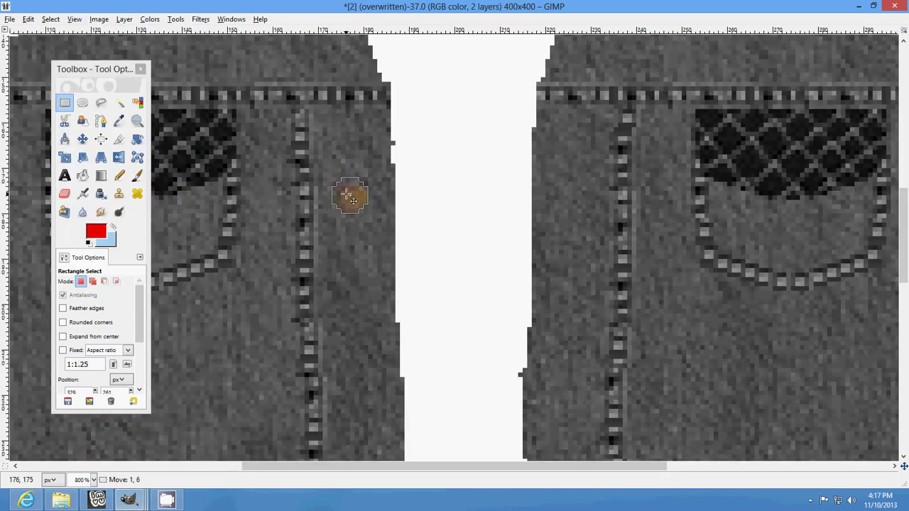
click(412, 197)
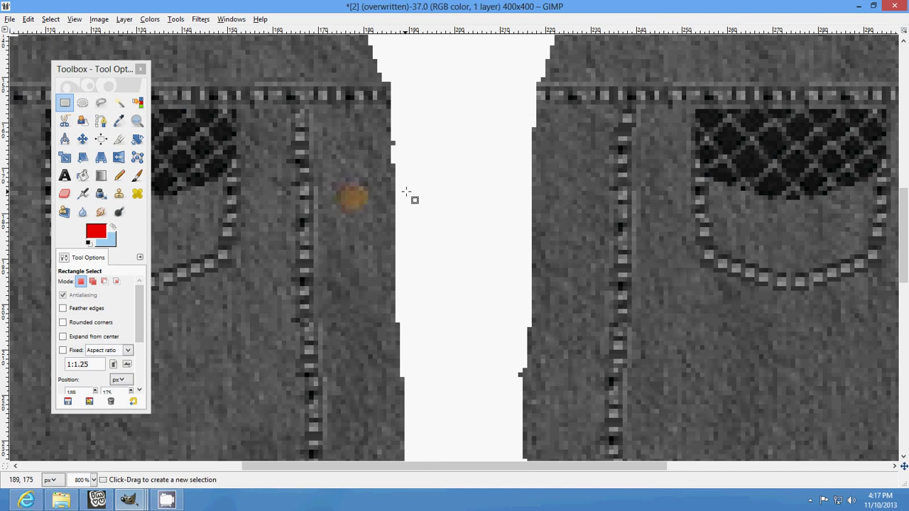
scroll(419, 197, down, 5)
scroll(418, 197, up, 3)
Paste another copper button, move it below the first, anchor it, and select the gap.
click(28, 19)
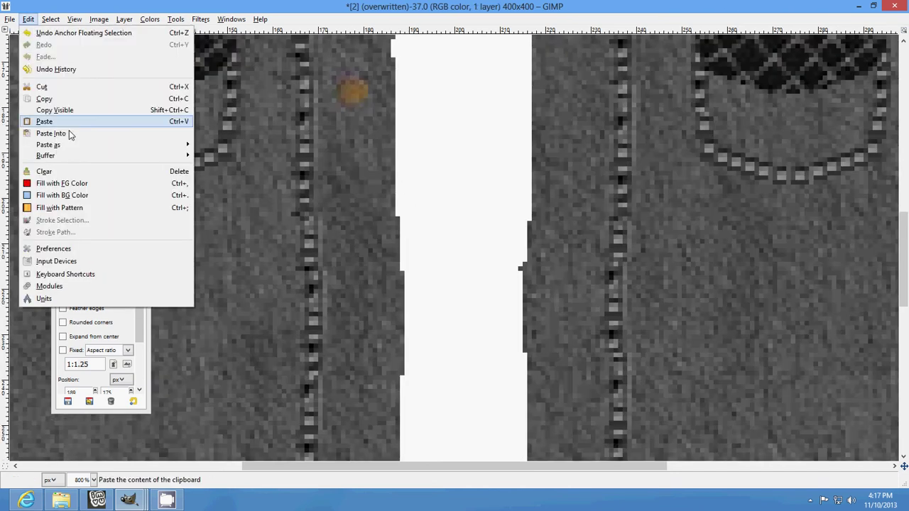
click(64, 121)
mouse_move(457, 262)
mouse_down()
mouse_move(356, 194)
mouse_move(349, 218)
mouse_up()
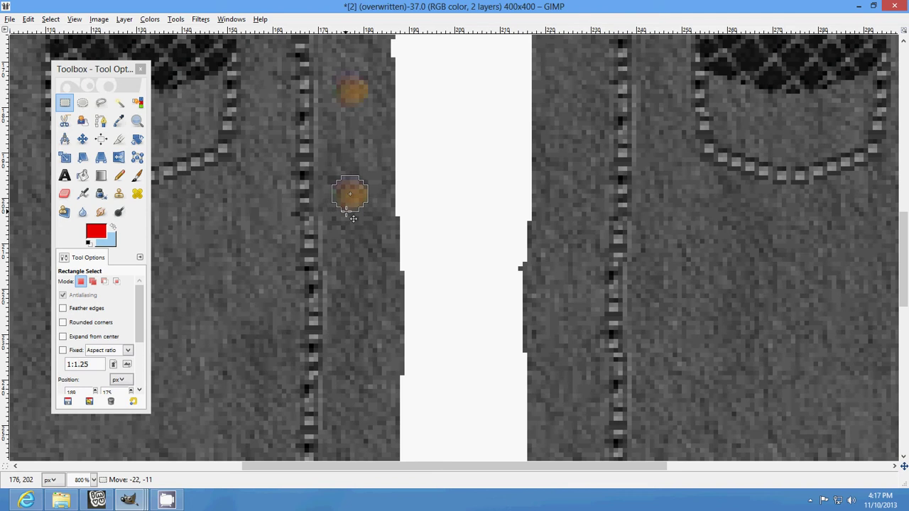
click(398, 179)
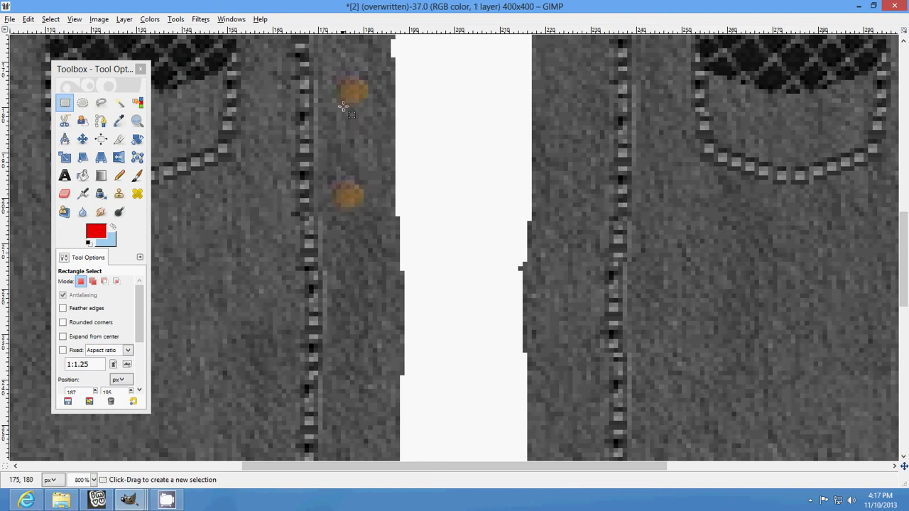
drag(346, 103, 368, 177)
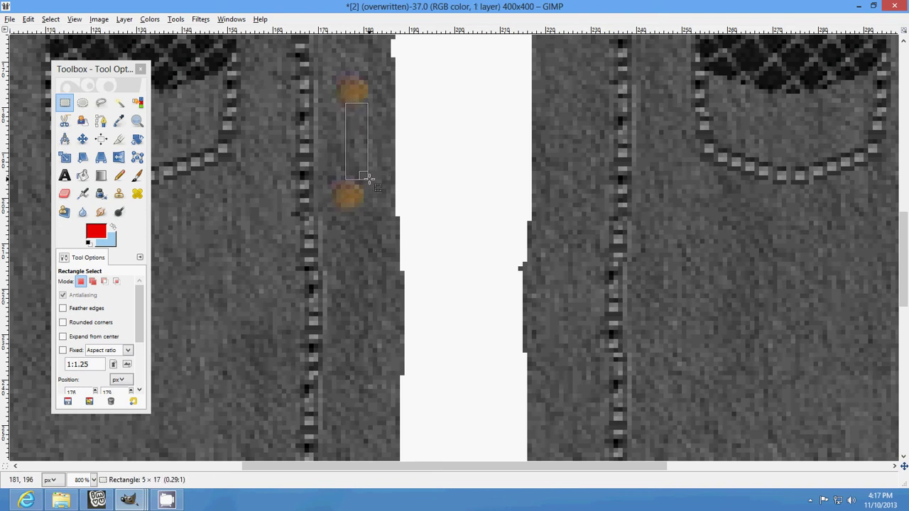
Paste a fresh copy of the button and nudge it down two pixels.
click(28, 20)
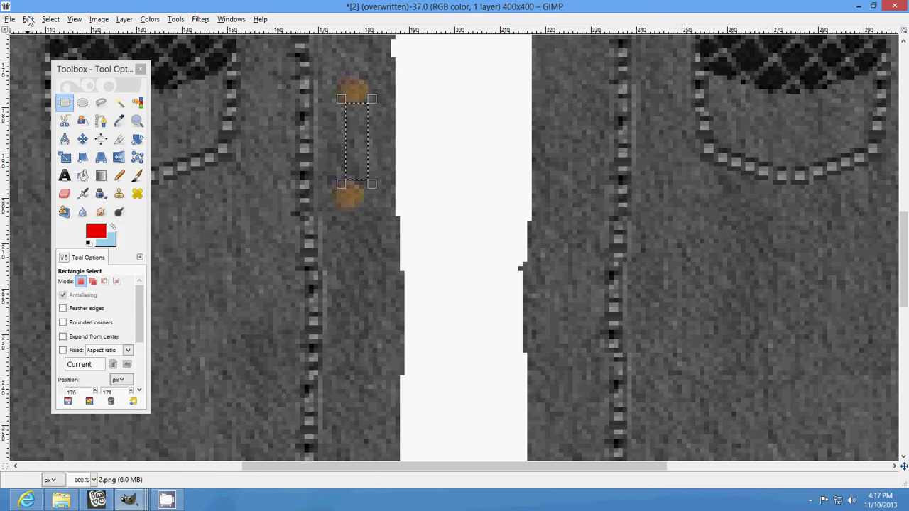
click(29, 19)
click(42, 118)
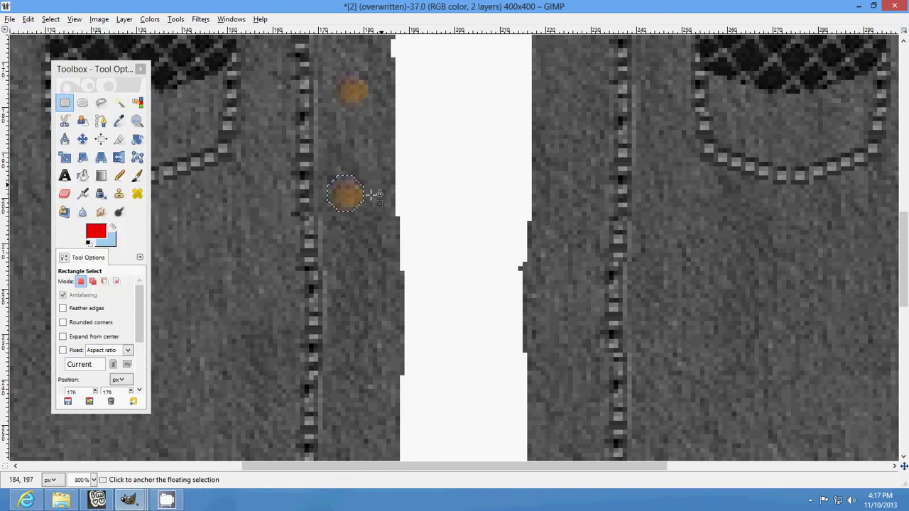
drag(363, 207, 367, 215)
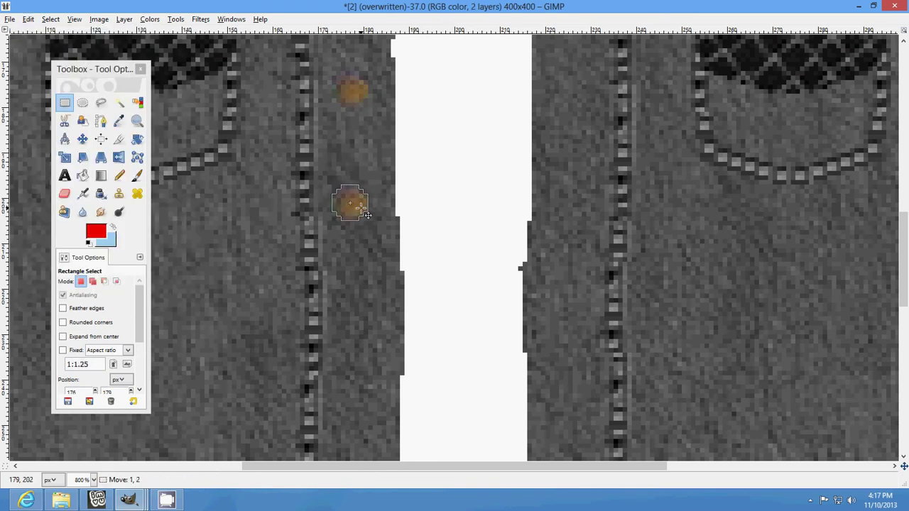
Anchor the second button and measure the gap between the two buttons with Rectangle Select.
click(405, 197)
drag(345, 104, 377, 152)
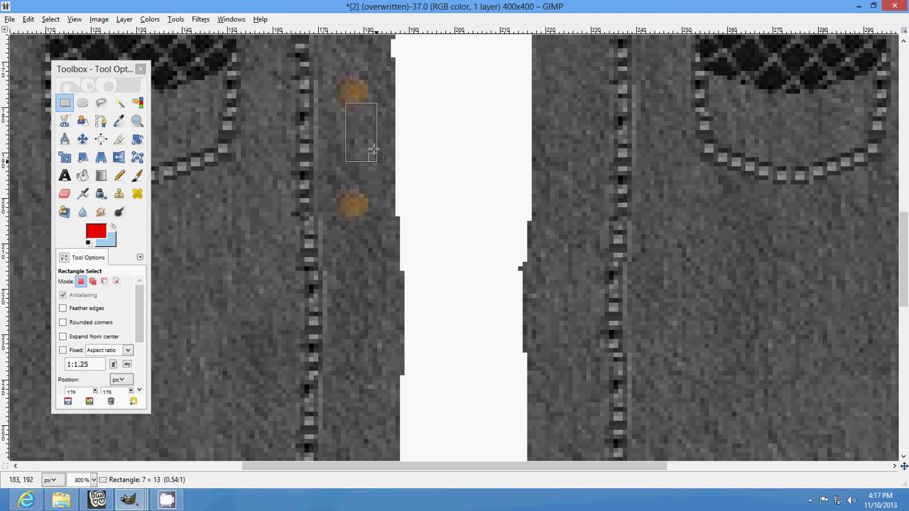
drag(351, 112, 398, 192)
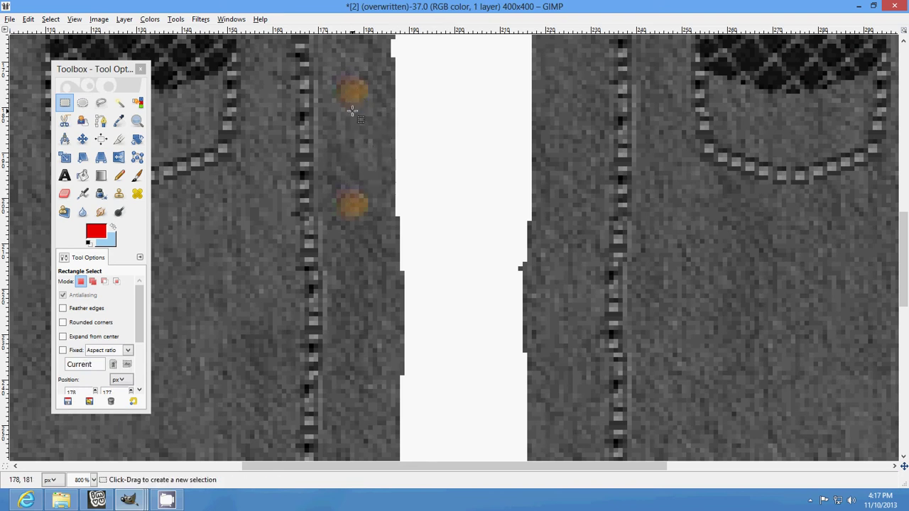
mouse_move(350, 108)
mouse_down()
mouse_move(380, 190)
mouse_move(390, 184)
mouse_up()
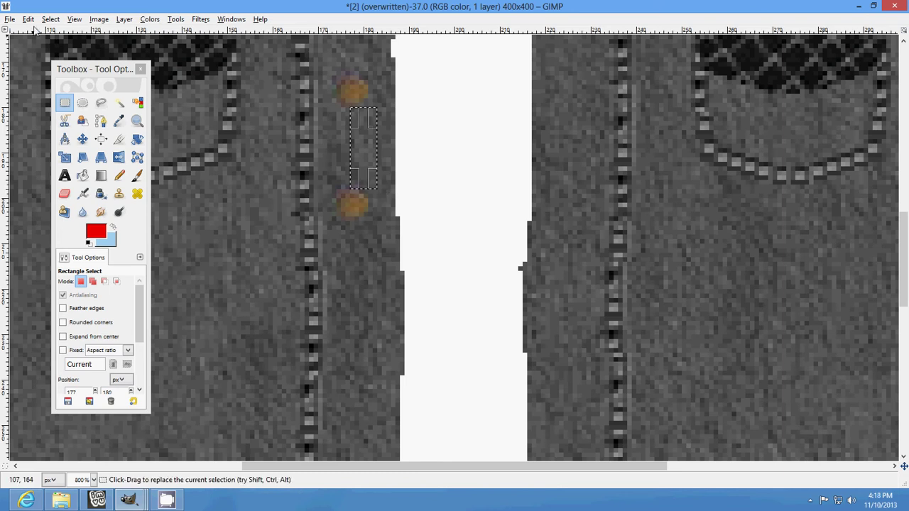
Undo the anchor, lower the second button 1 px, re-anchor, recheck spacing, and deselect.
click(28, 19)
click(43, 32)
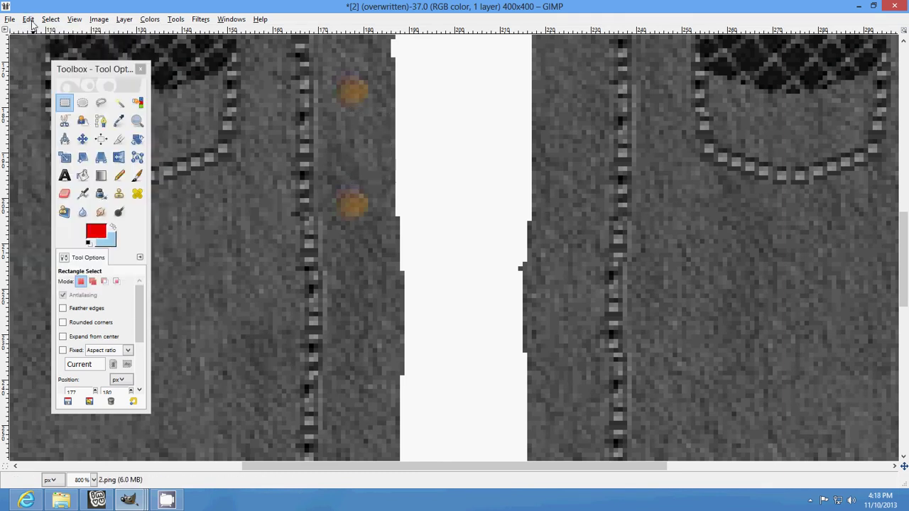
click(29, 19)
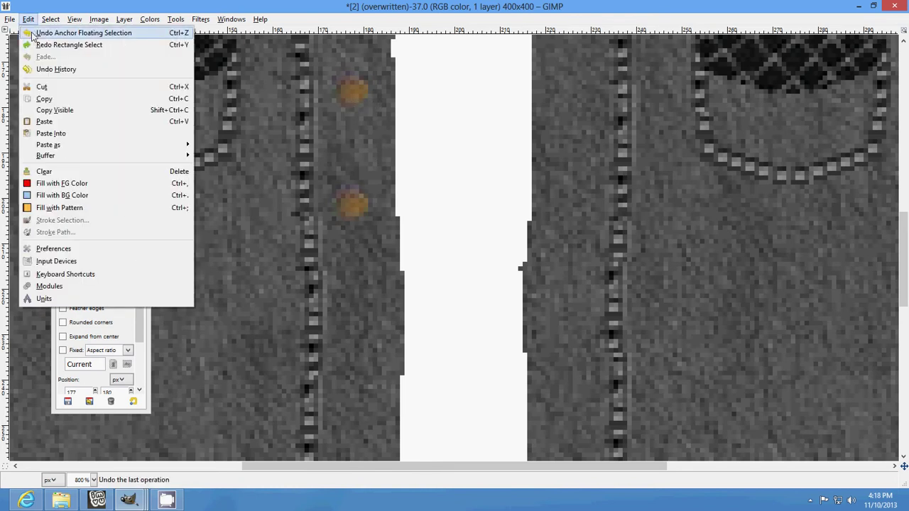
click(43, 33)
drag(360, 209, 360, 211)
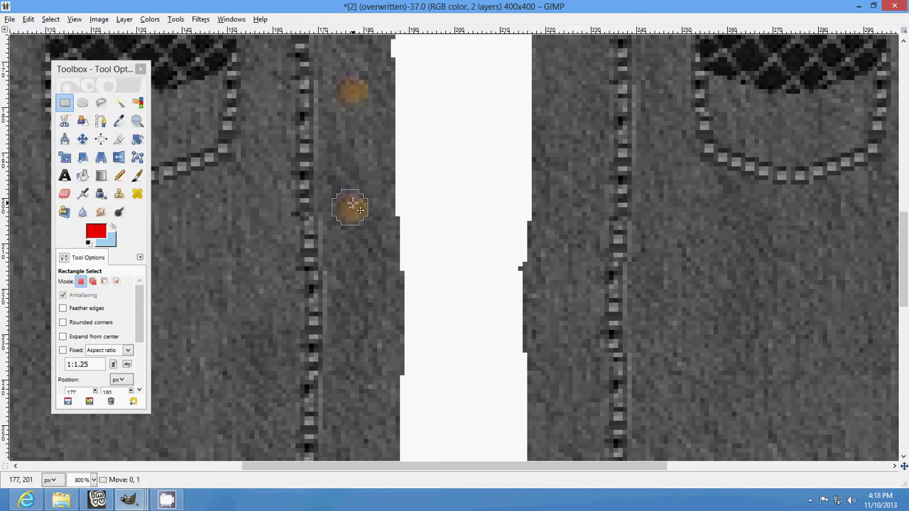
click(360, 209)
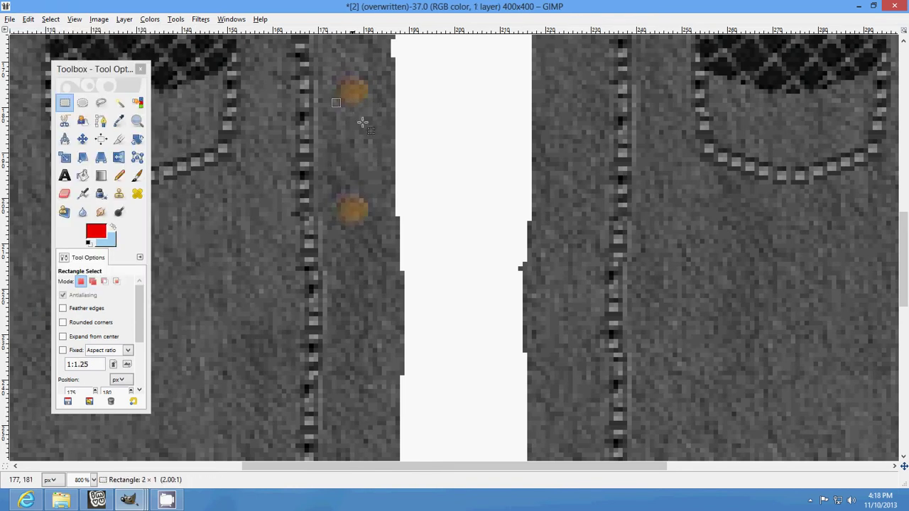
mouse_move(341, 108)
mouse_down()
mouse_move(380, 161)
mouse_move(378, 197)
mouse_up()
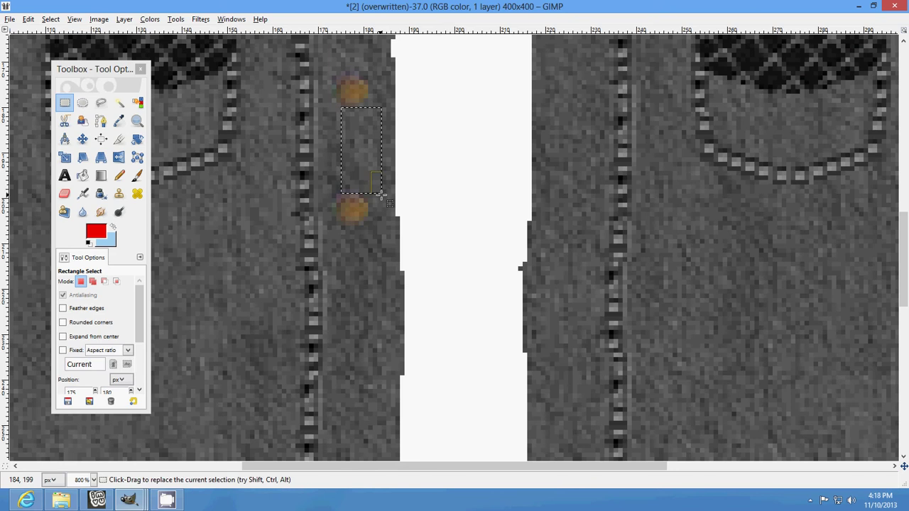
click(433, 193)
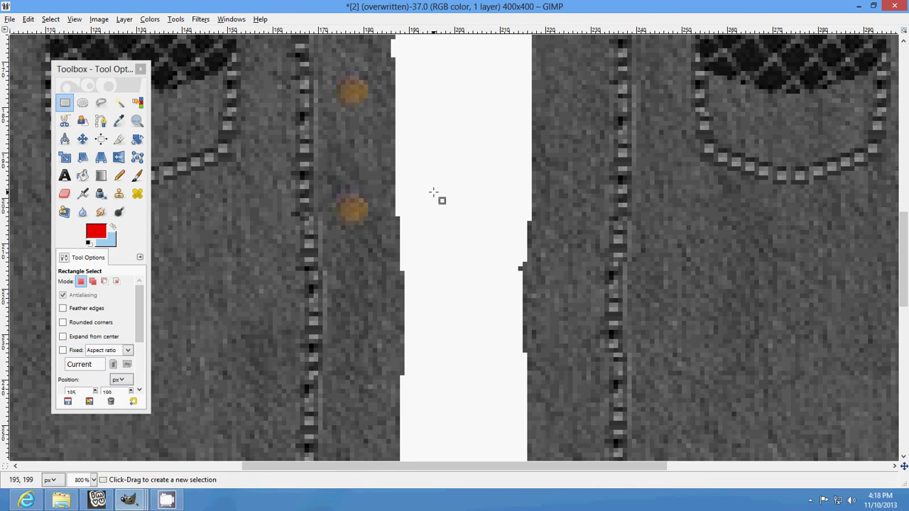
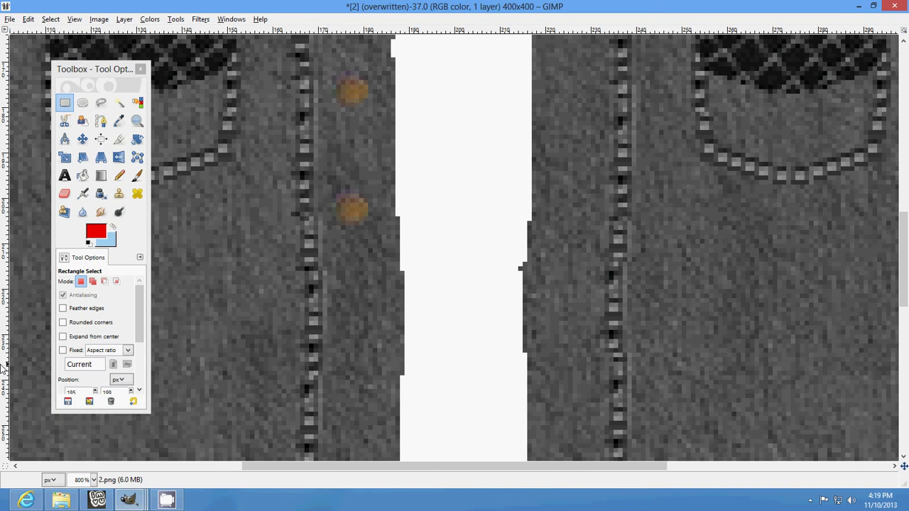
Paste the copied button, drag it below the second button on the fly, and anchor it.
click(29, 19)
click(50, 133)
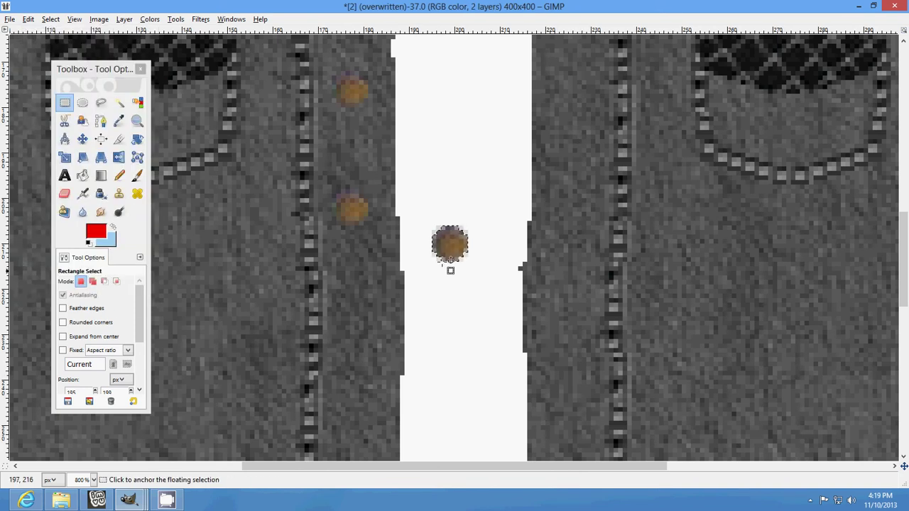
mouse_move(450, 256)
mouse_down()
mouse_move(382, 346)
mouse_move(356, 354)
mouse_up()
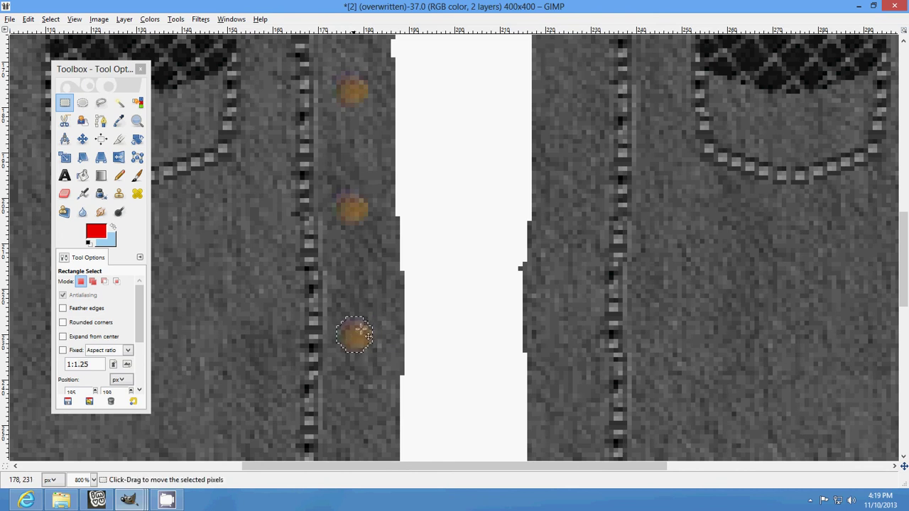
click(349, 239)
Undo a stray rectangle selection, nudge the restored button near the bottom spot, and anchor it.
mouse_move(346, 227)
mouse_down()
mouse_move(379, 291)
mouse_move(380, 316)
mouse_up()
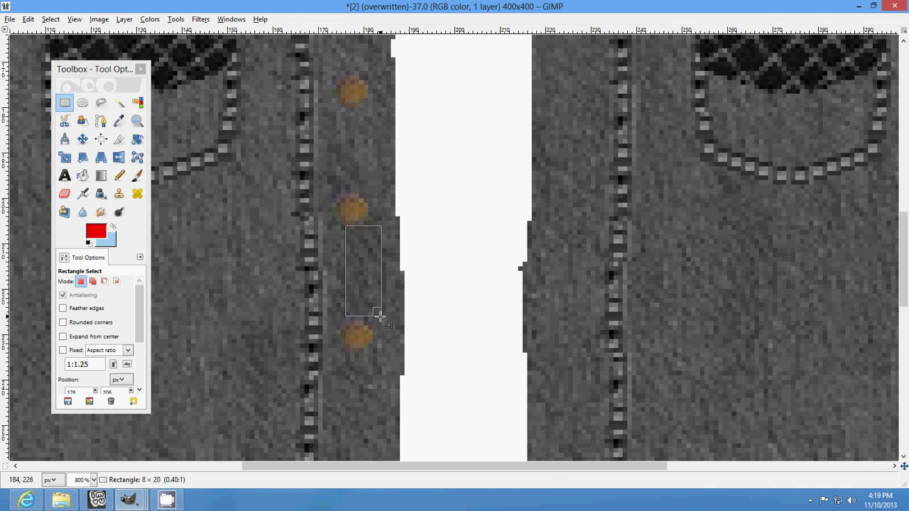
drag(378, 316, 380, 317)
click(28, 19)
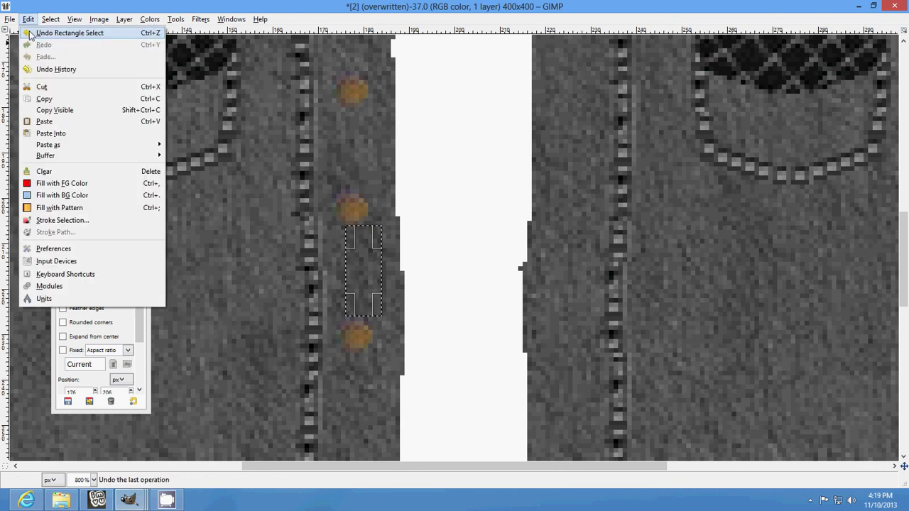
click(43, 33)
click(30, 21)
drag(355, 333, 355, 328)
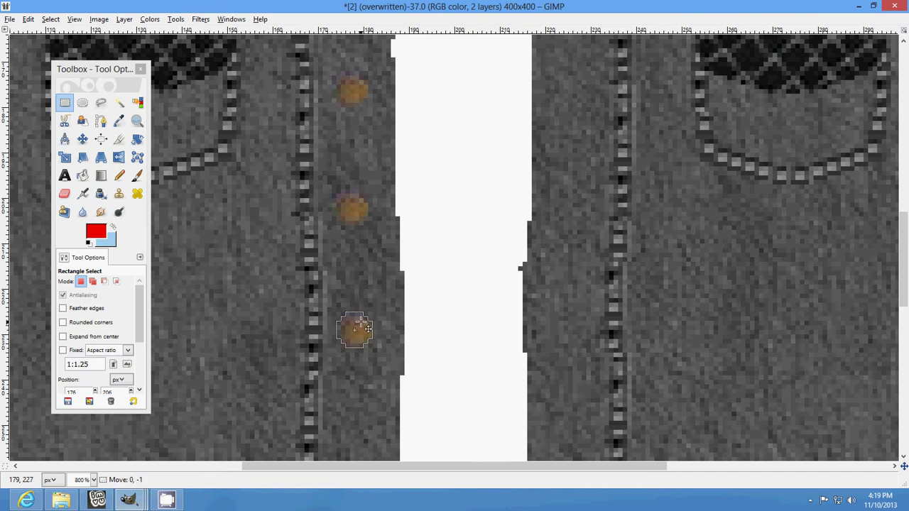
click(373, 290)
Step back to the floating button, shift it one pixel left, and anchor it on the fly.
drag(351, 226, 378, 315)
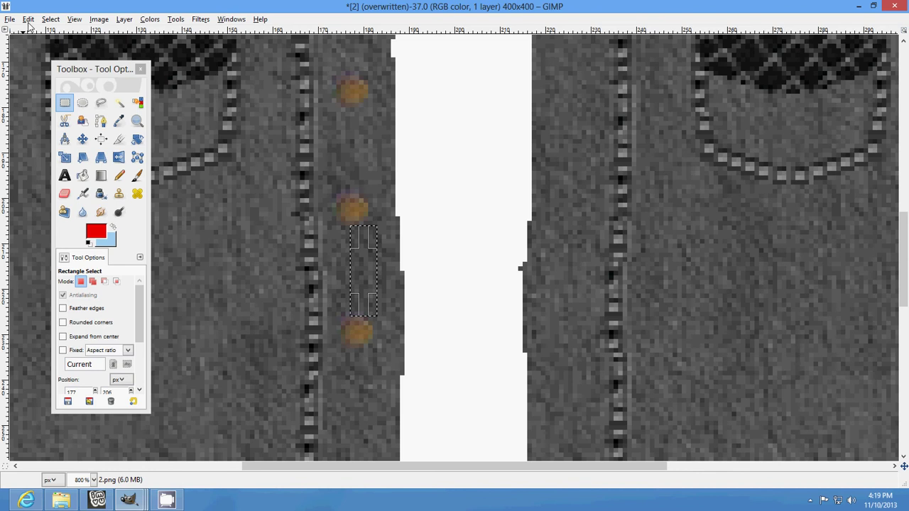
click(28, 19)
click(56, 29)
click(29, 19)
click(57, 29)
drag(366, 321, 367, 320)
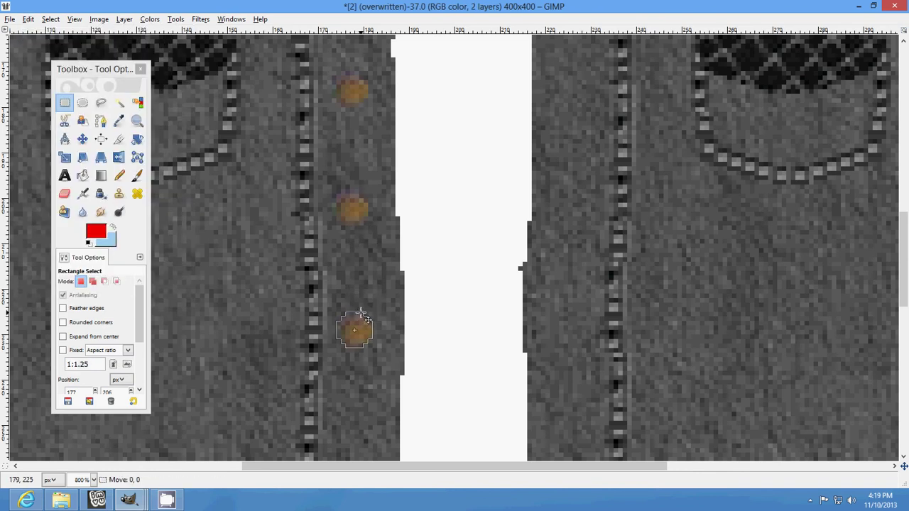
click(419, 297)
scroll(446, 293, down, 5)
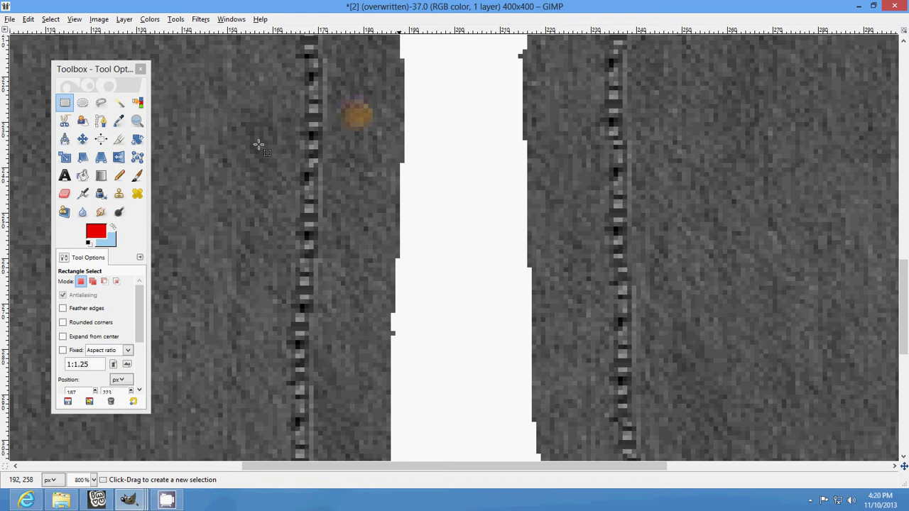
Paste the button again and drag it up onto the denim.
click(28, 20)
click(78, 135)
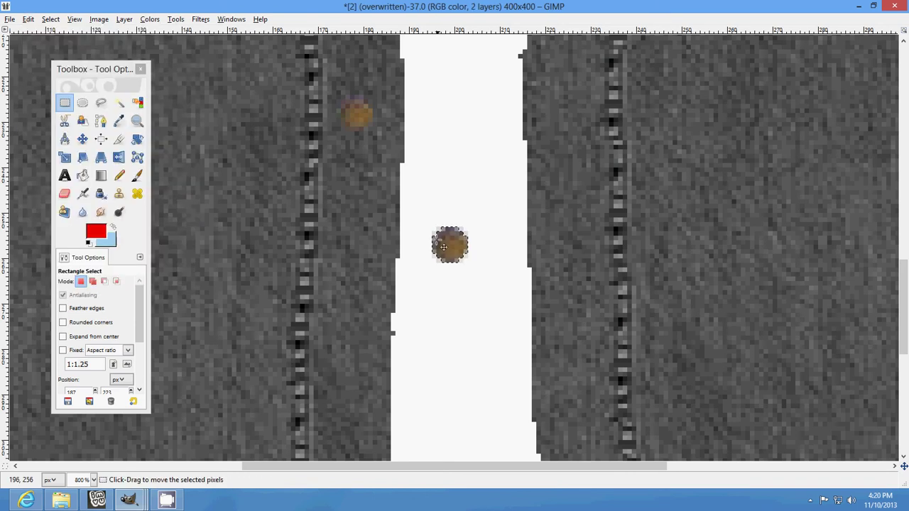
mouse_move(443, 247)
mouse_down()
mouse_move(356, 200)
mouse_move(356, 213)
mouse_up()
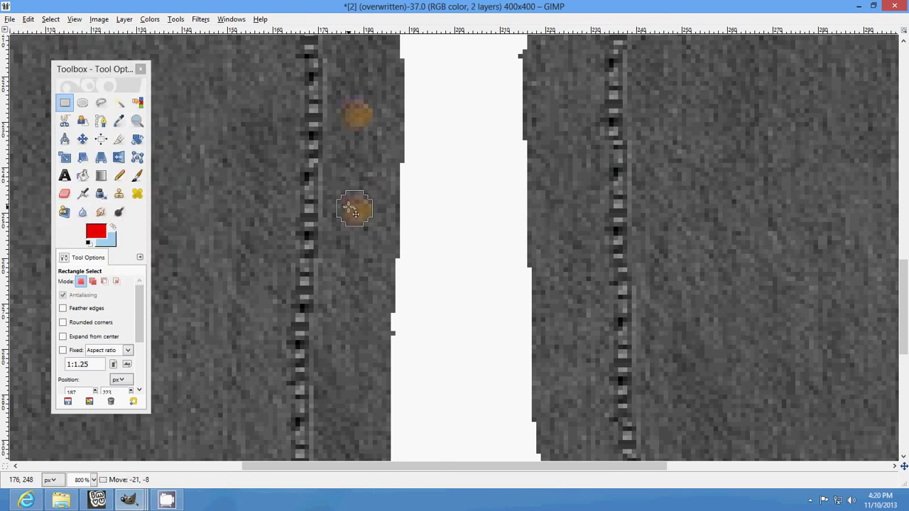
click(28, 19)
Undo the move and the paste, removing the floating button.
click(28, 19)
click(43, 44)
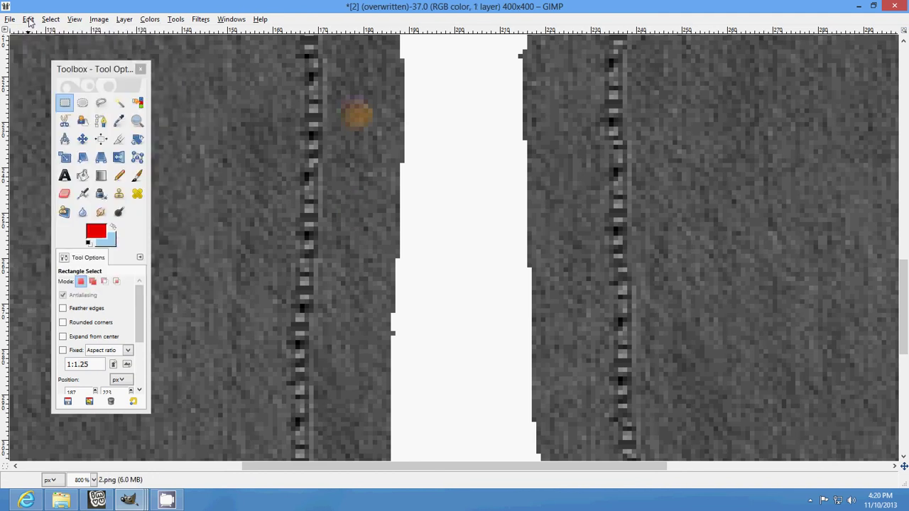
click(28, 19)
click(34, 33)
click(28, 19)
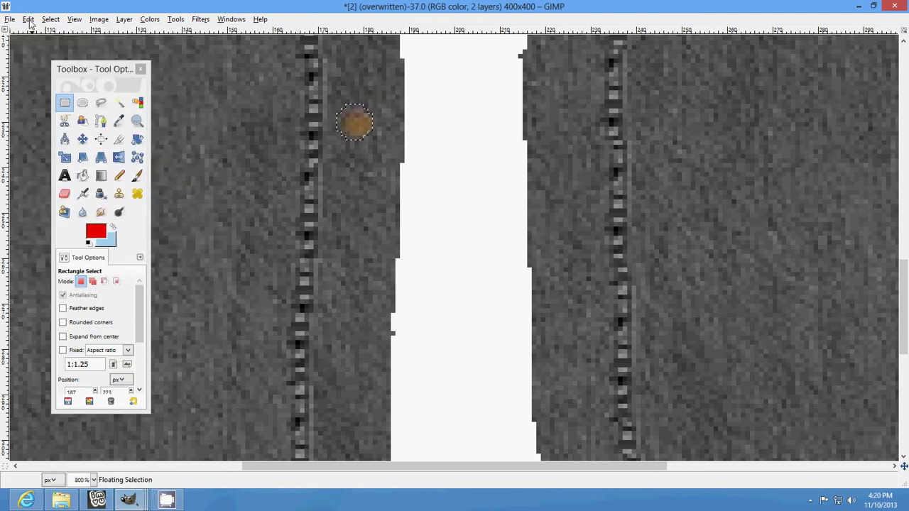
click(34, 33)
click(28, 19)
click(29, 19)
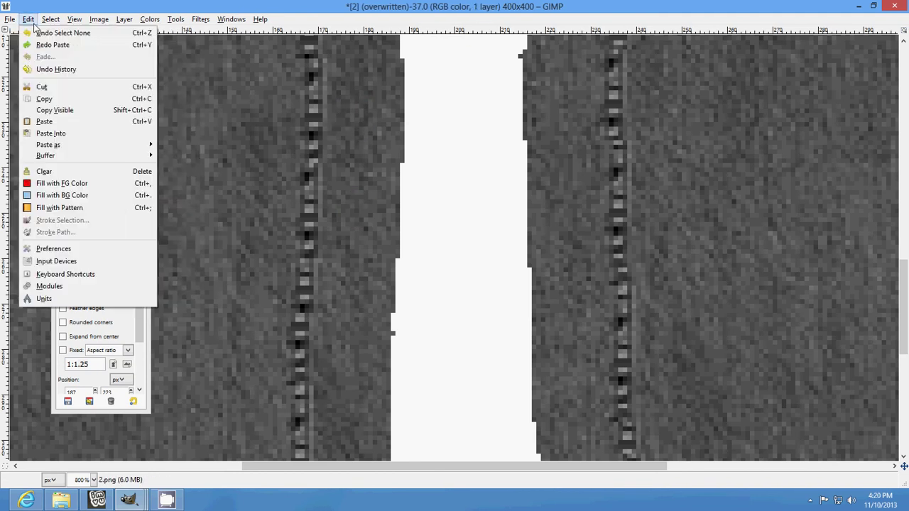
click(34, 33)
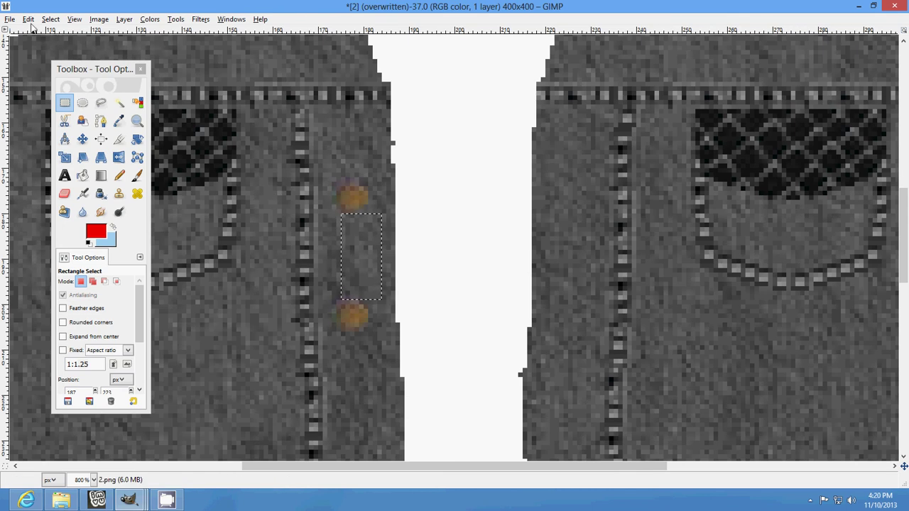
Keep undoing until the earlier pasted buttons are gone from the fly.
click(29, 19)
click(34, 33)
click(29, 19)
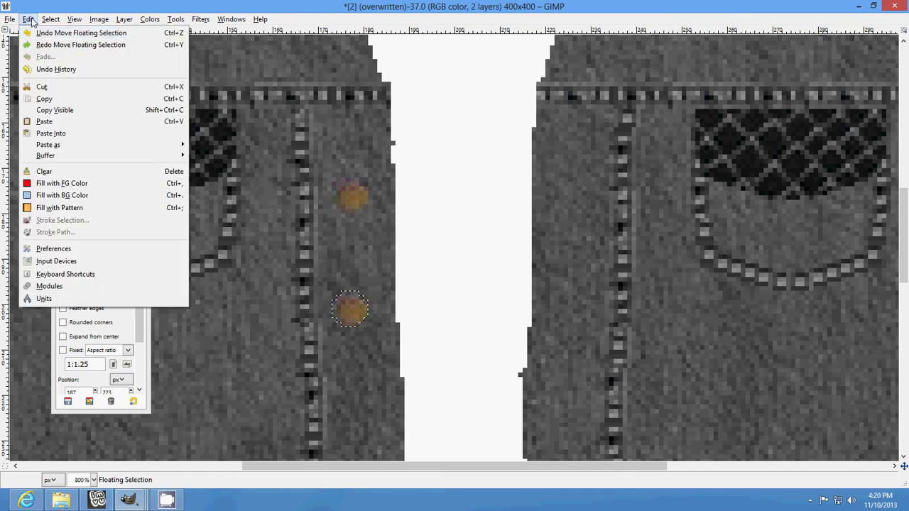
click(34, 33)
click(34, 33)
click(29, 19)
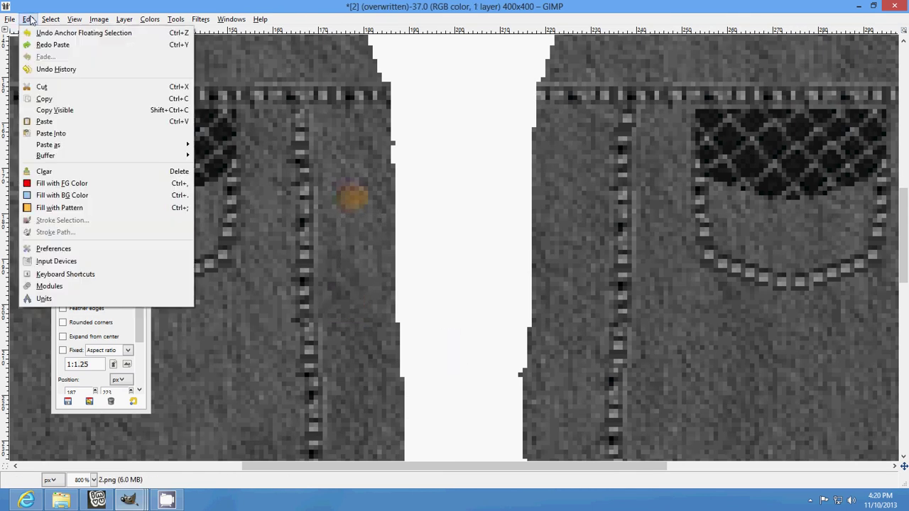
click(34, 32)
click(29, 20)
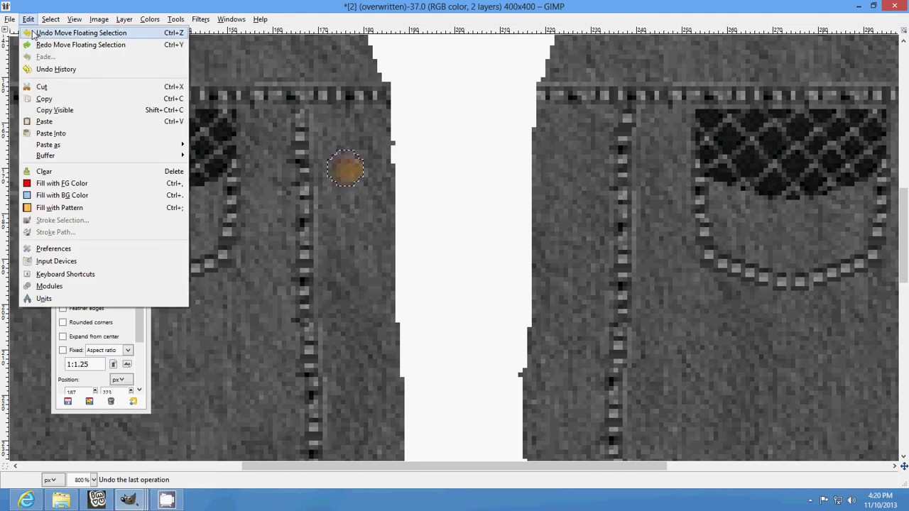
click(28, 19)
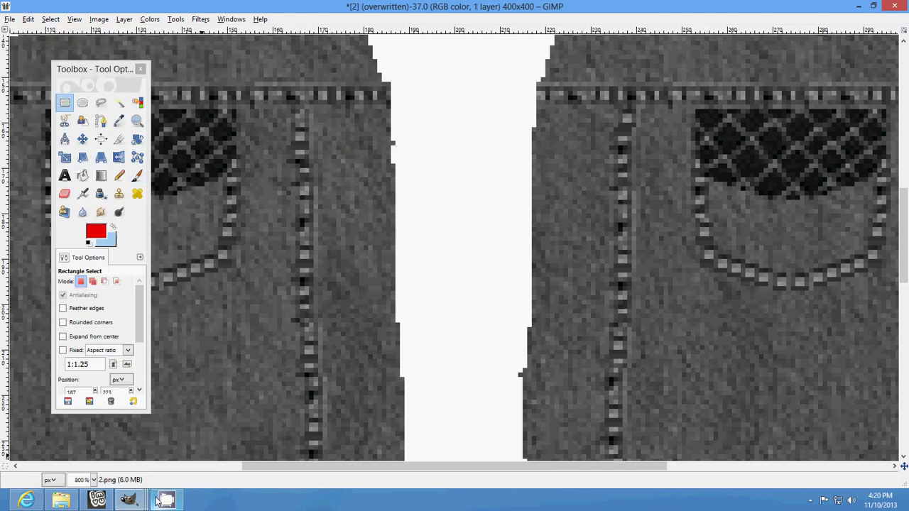
click(129, 500)
Bring the small 8x8 Untitled image forward and paste the button into it.
click(302, 453)
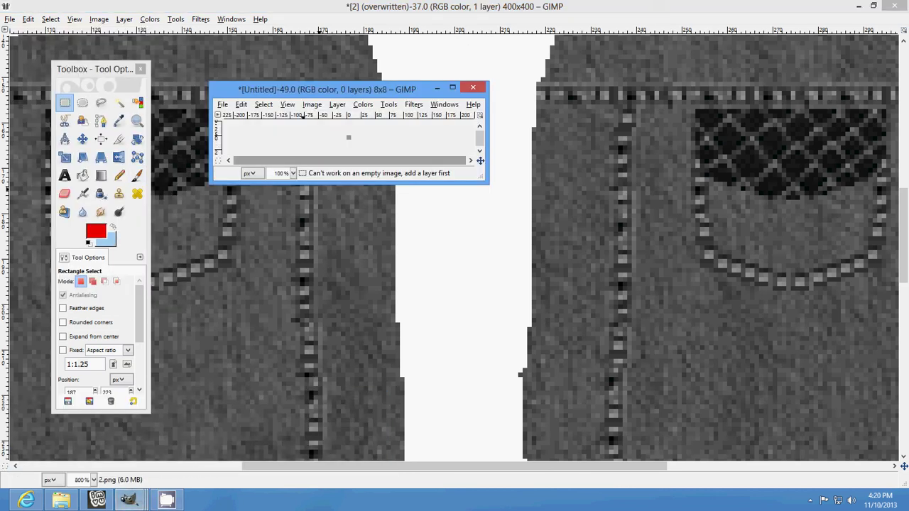
key(shift+ctrl+n)
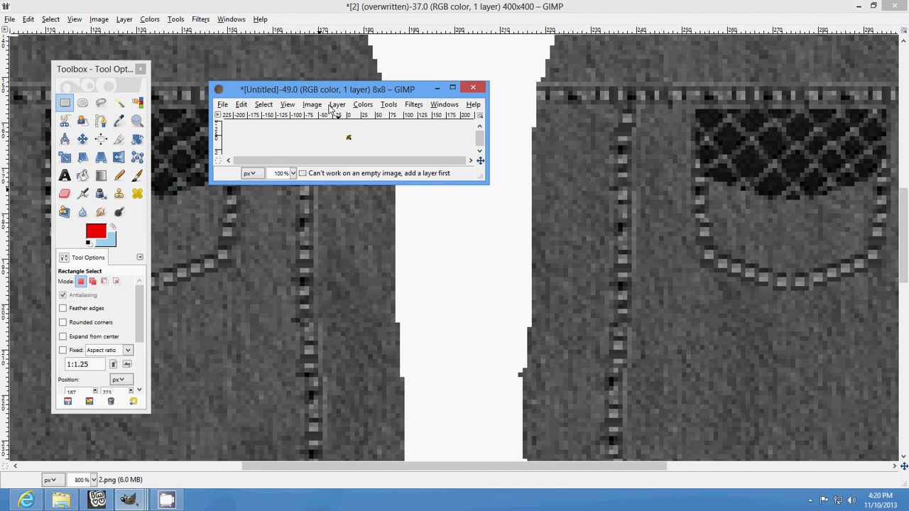
click(810, 501)
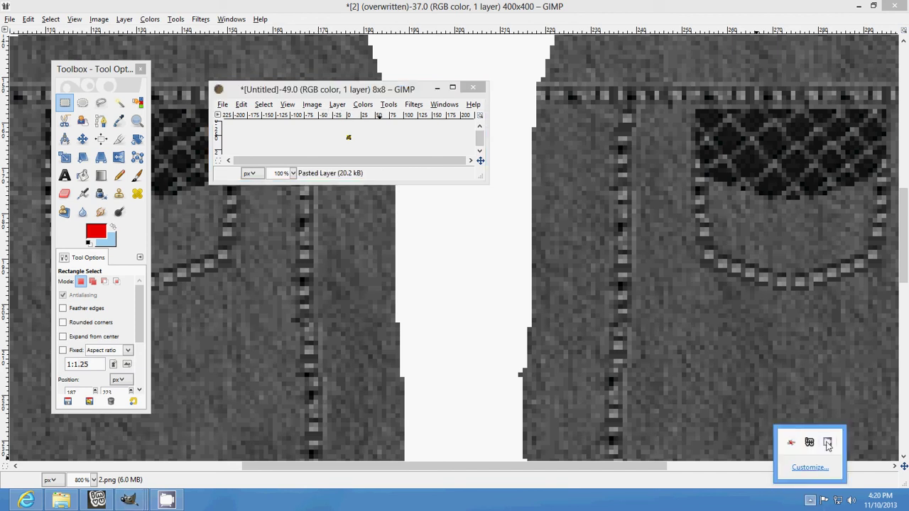
right_click(828, 443)
click(854, 404)
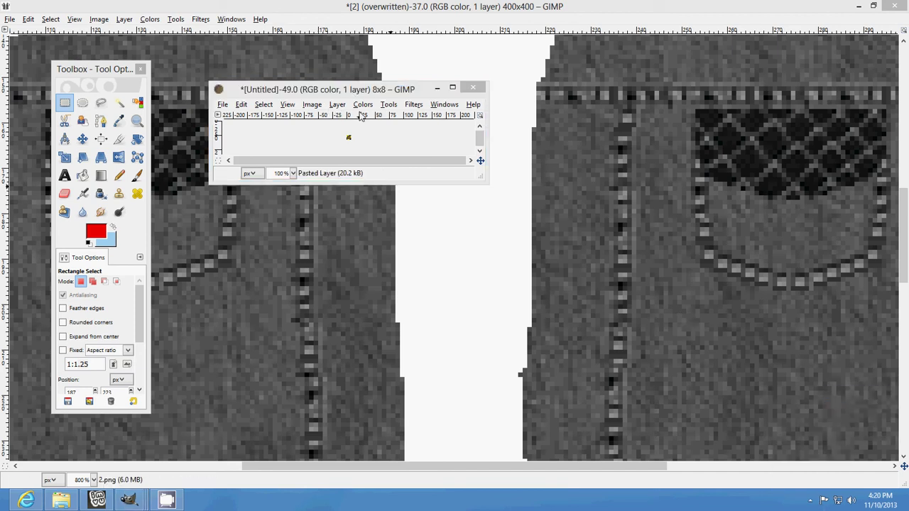
Raise the button's Lightness with Hue-Saturation to 23, then one step lower.
click(363, 107)
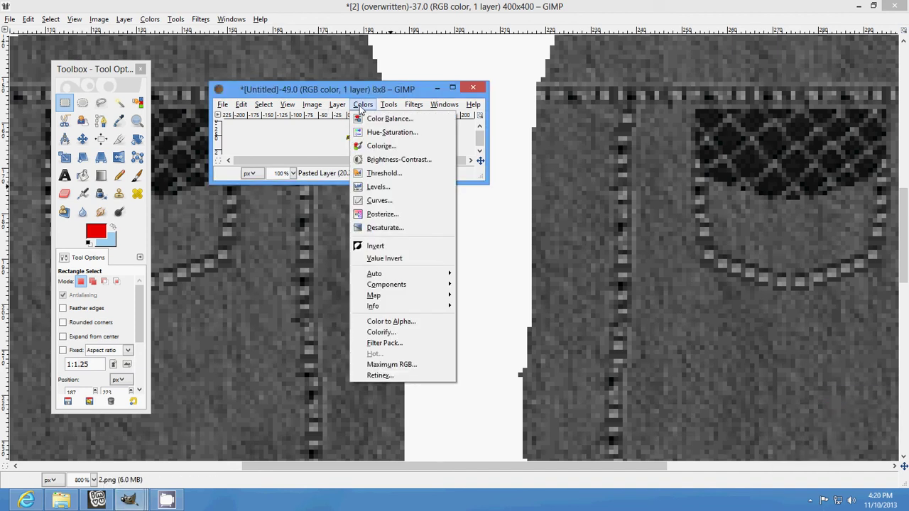
click(385, 134)
drag(264, 253, 279, 254)
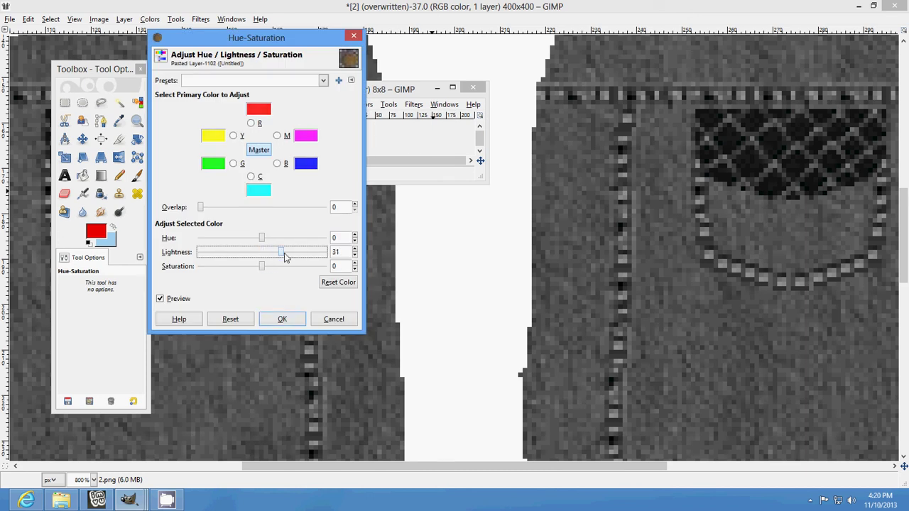
click(353, 255)
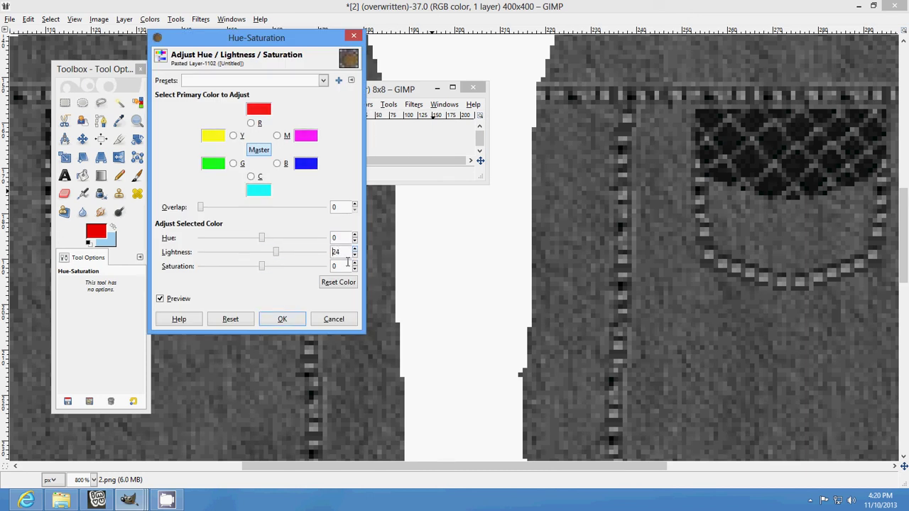
click(281, 319)
Cut the lightened button and paste it into the jeans image as a floating selection.
click(240, 108)
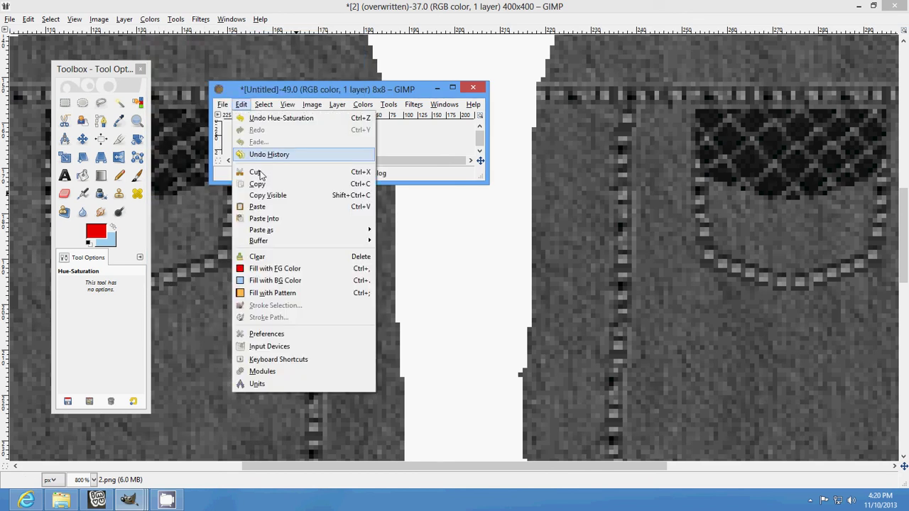
click(259, 176)
click(28, 19)
click(69, 134)
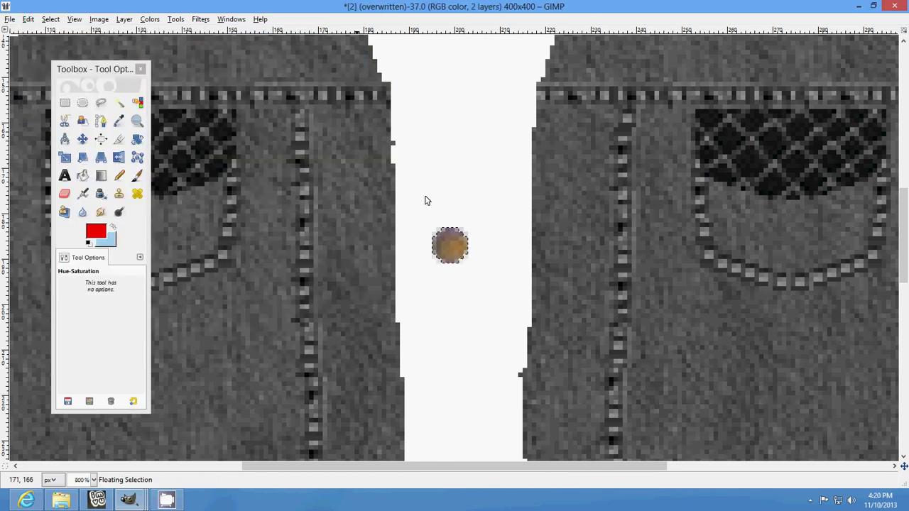
click(451, 245)
click(333, 326)
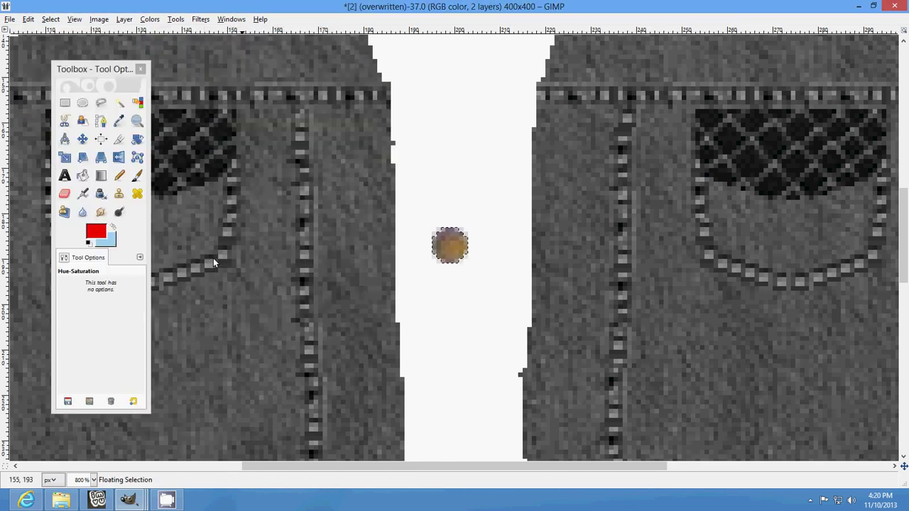